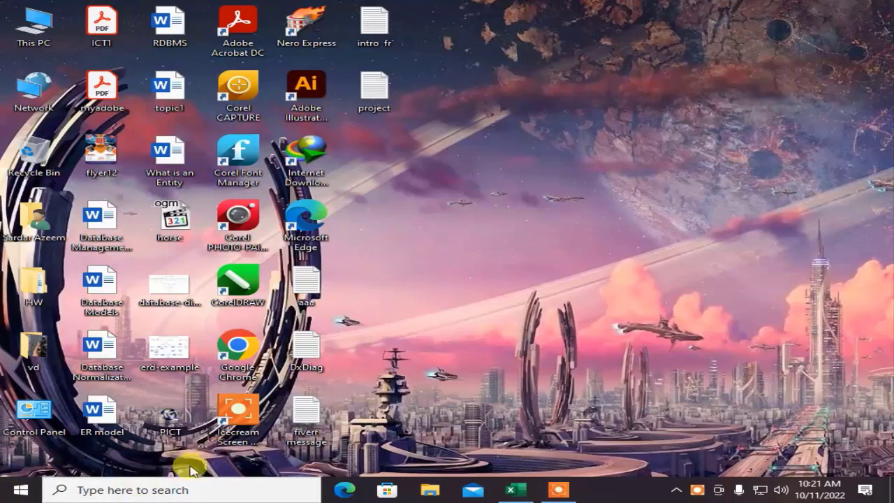
# Open Notepad with a blank document and maximize its window
pyautogui.click(6, 493)
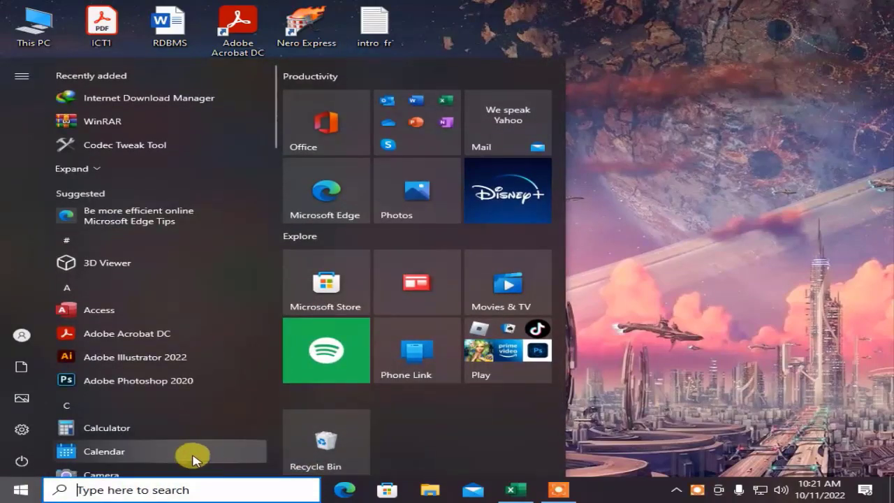
pyautogui.write('notepad')
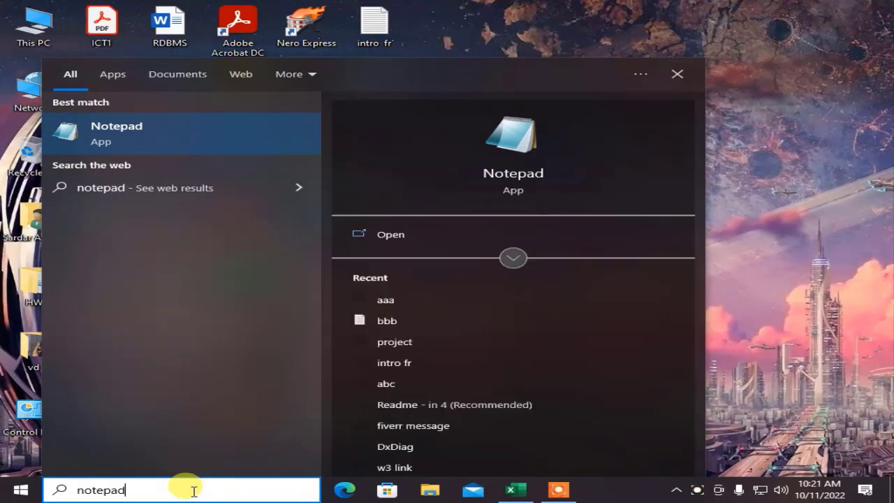
pyautogui.press('Return')
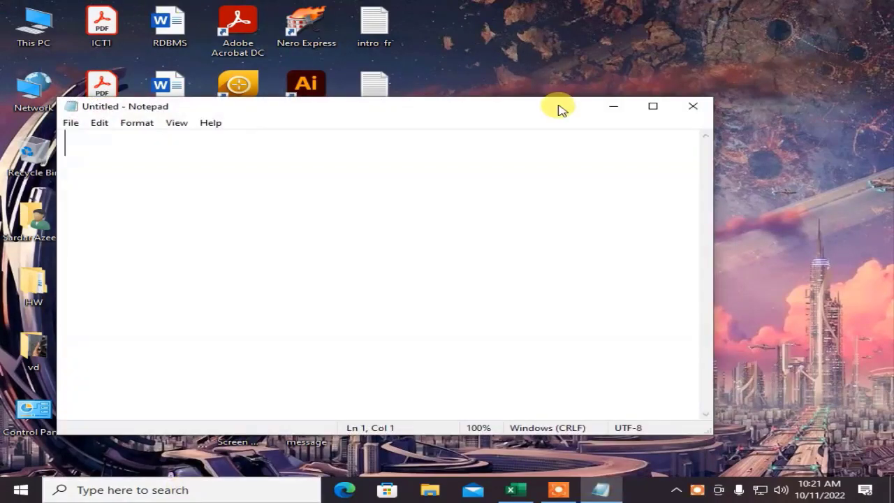
pyautogui.click(652, 104)
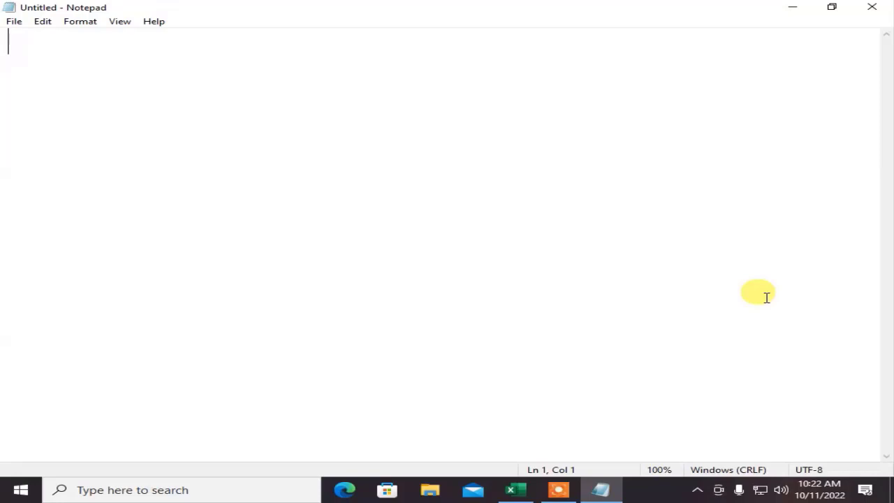
# Write the general sum formula "=sum(range)" on the first line of the blank document
pyautogui.write('=sum')
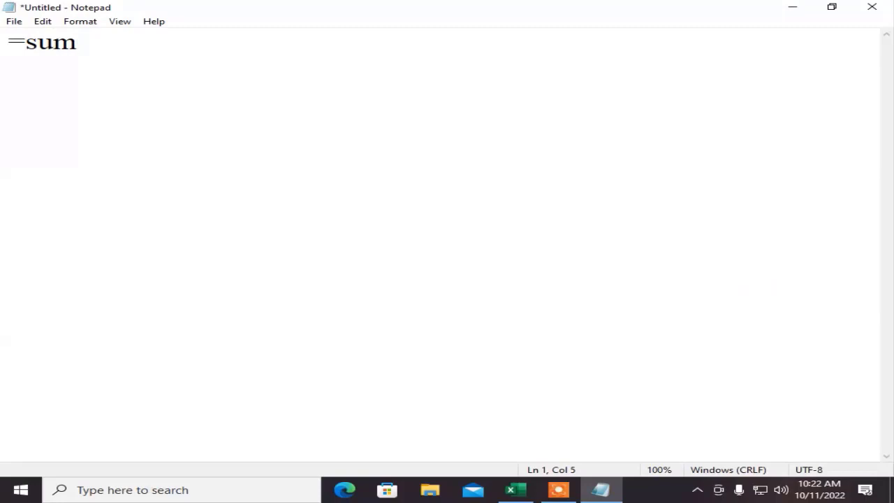
pyautogui.write('(rang')
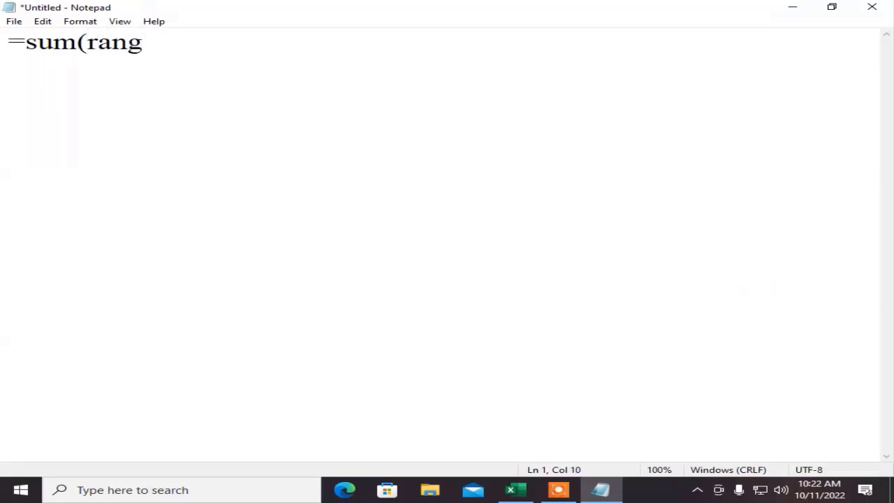
pyautogui.write('e)')
pyautogui.press('Return')
# Add the line "=sum(first cell : last cell)" below the general sum formula
pyautogui.write('=sum(')
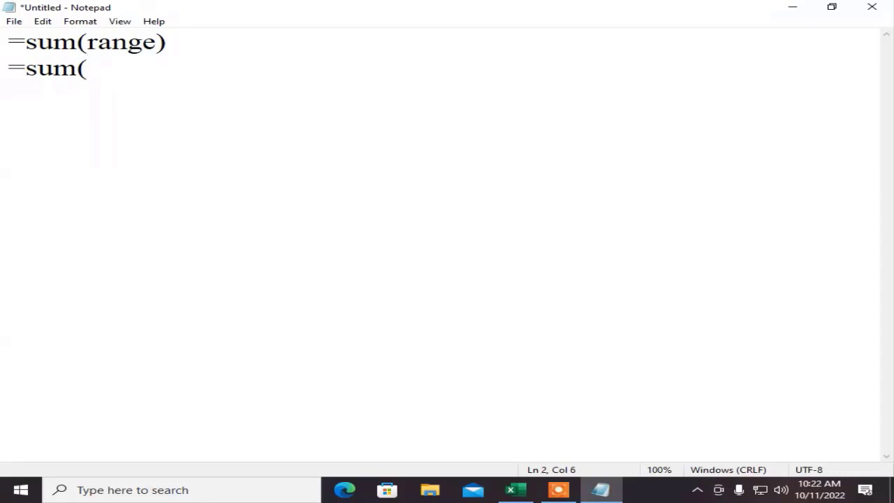
pyautogui.write('first ce')
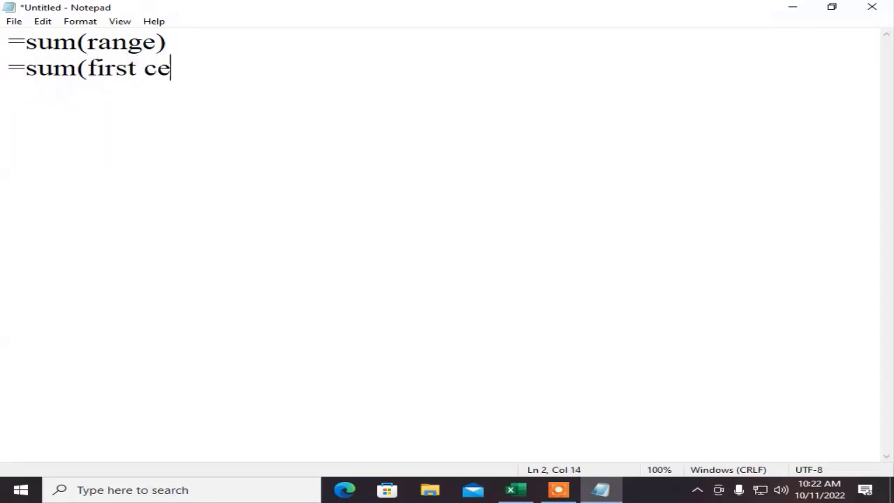
pyautogui.write('ll : last cell')
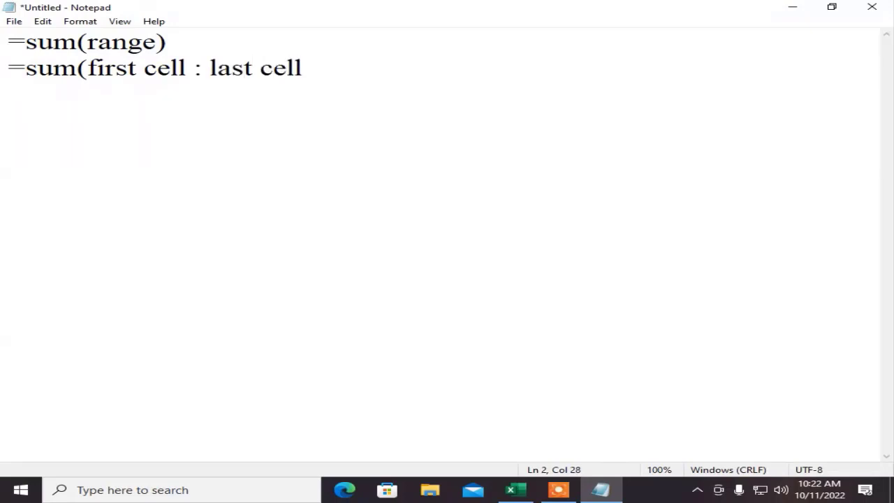
pyautogui.write(')')
pyautogui.press('Return')
# Add the example formula "=sum(c3:j3)" on the third line, followed by a blank line
pyautogui.write('=sum(')
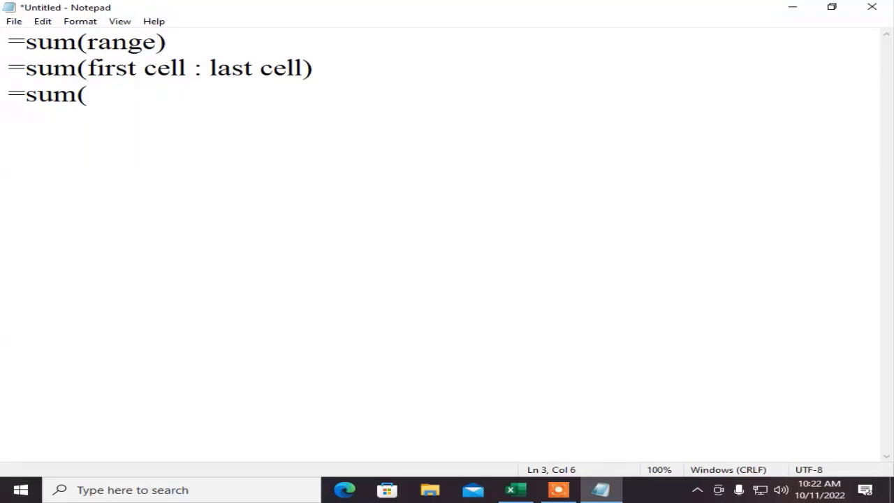
pyautogui.write('c3:j3')
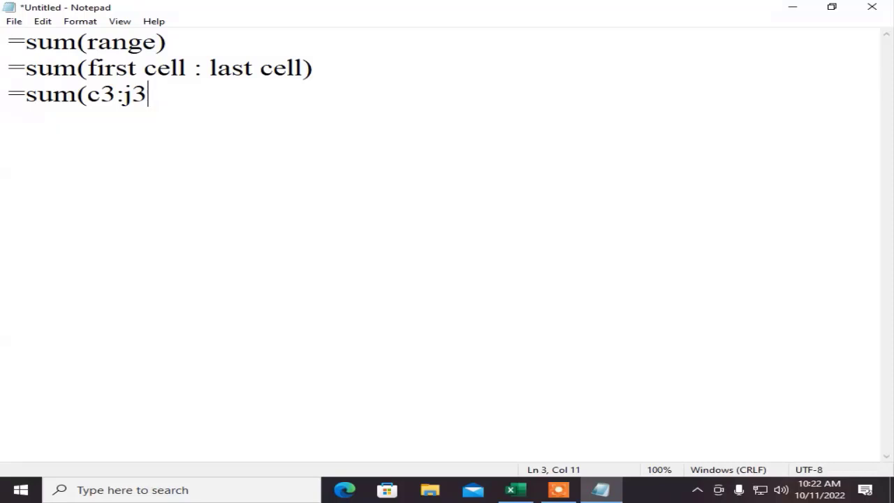
pyautogui.write(')')
pyautogui.press('Return')
pyautogui.press('Return')
# Write the general average formula "=average(range)" below the sum block
pyautogui.write('=av')
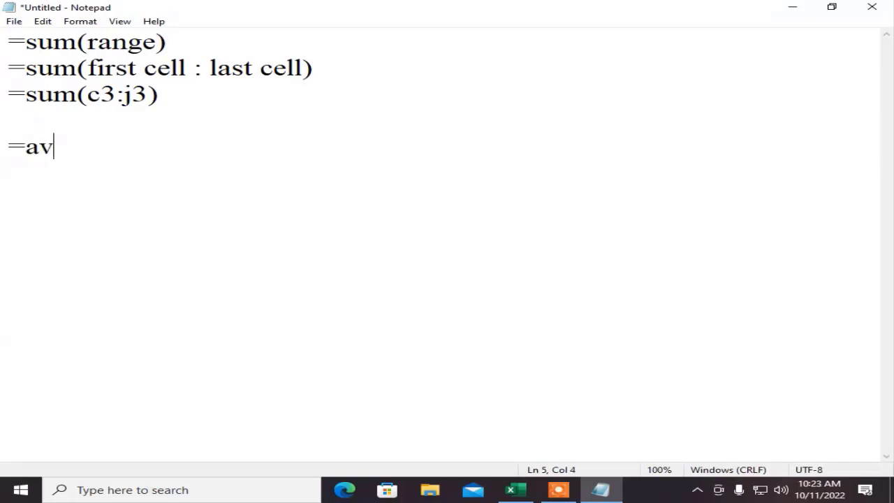
pyautogui.write('erage')
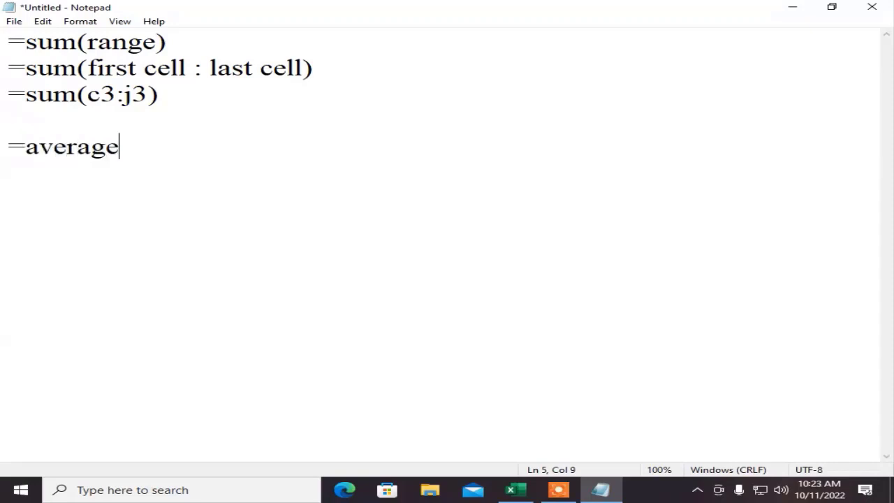
pyautogui.write('(ra')
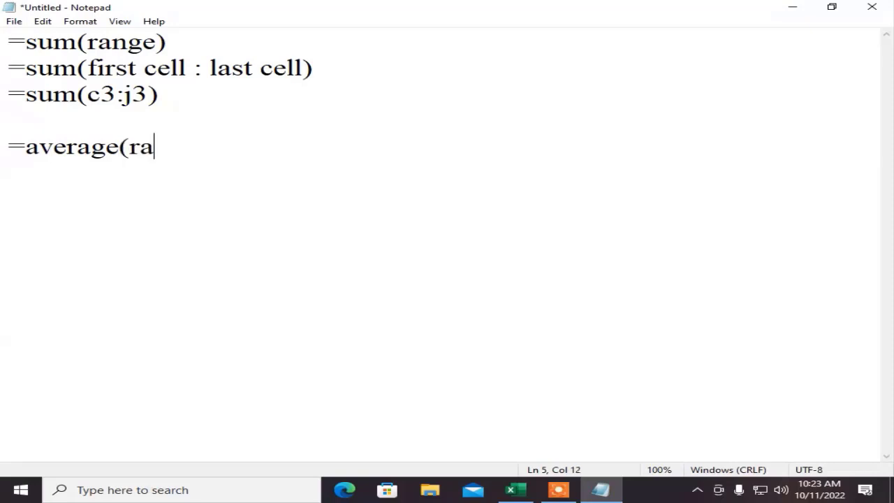
pyautogui.write('nge')
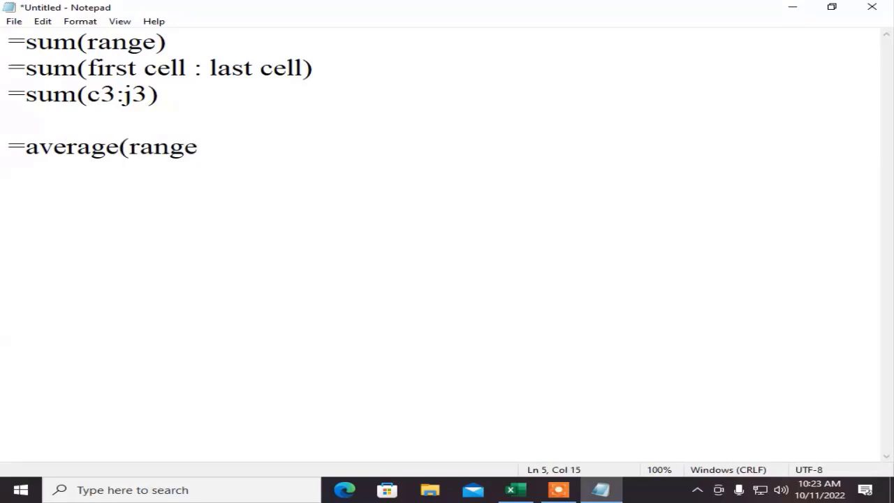
pyautogui.write(')')
pyautogui.press('Return')
# Add the line "=average(first cell : last)" below the general average formula
pyautogui.write('=average')
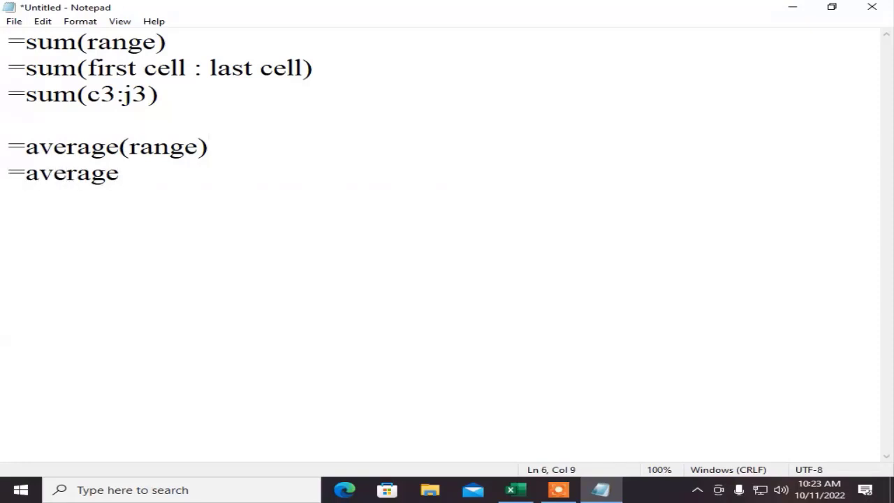
pyautogui.write('(first ce')
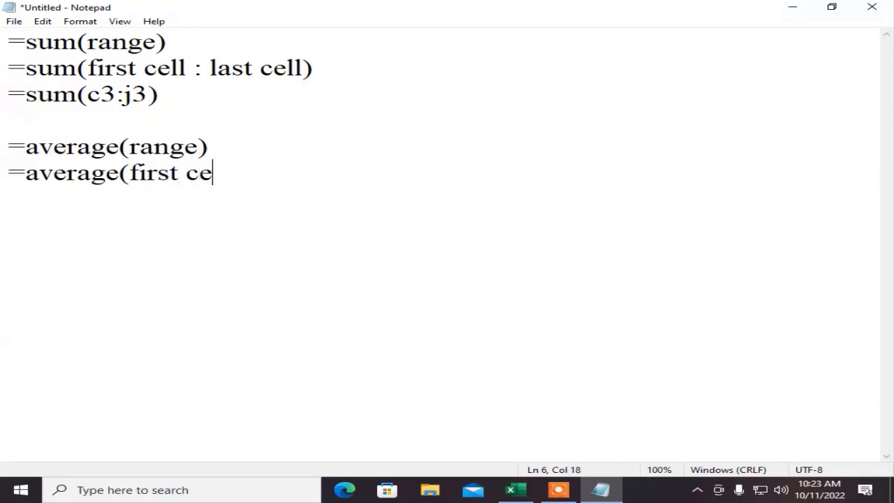
pyautogui.write('ll:')
pyautogui.press('BackSpace')
pyautogui.write(': la')
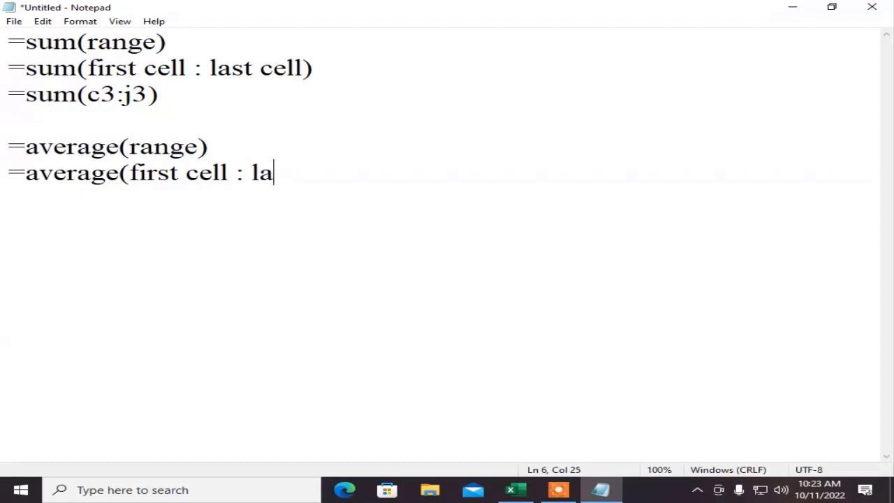
pyautogui.write('st)')
pyautogui.press('Return')
# Add the example formula "=average( c3:j3)" as the third average line, followed by a blank line
pyautogui.write('=')
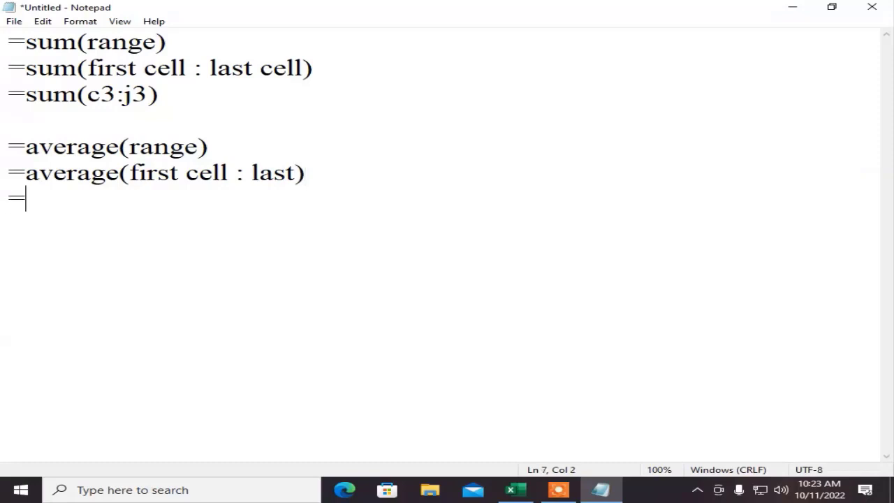
pyautogui.write('average(')
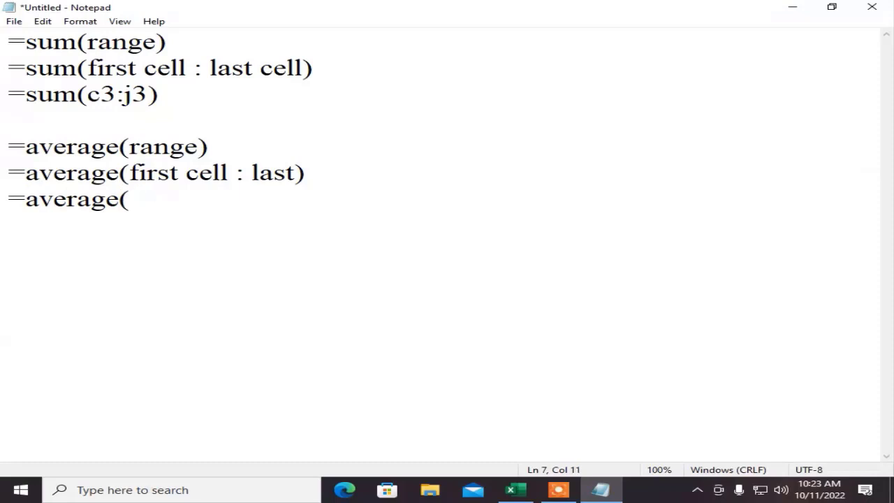
pyautogui.write(' c3:j3)')
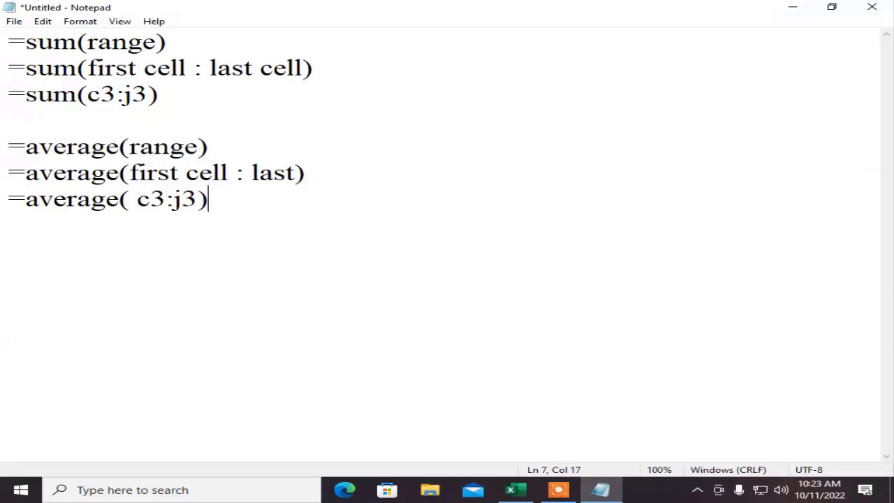
pyautogui.press('Return')
pyautogui.press('Return')
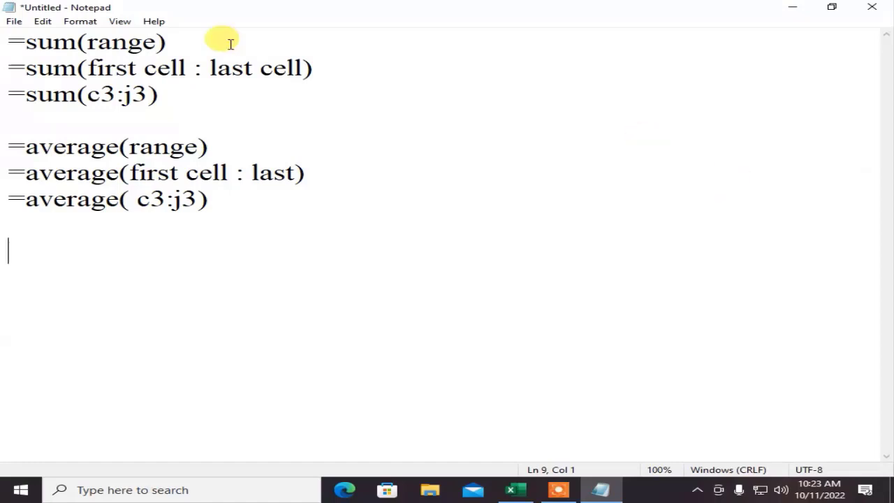
# Duplicate the three average formula lines below the blank line that follows them
pyautogui.moveTo(7, 147); pyautogui.dragTo(223, 207)
pyautogui.hotkey('ctrl', 'c')
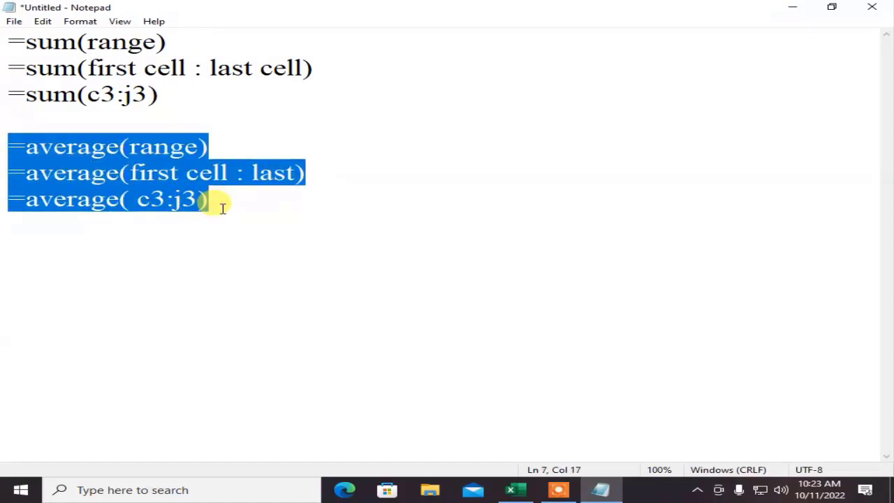
pyautogui.click(81, 256)
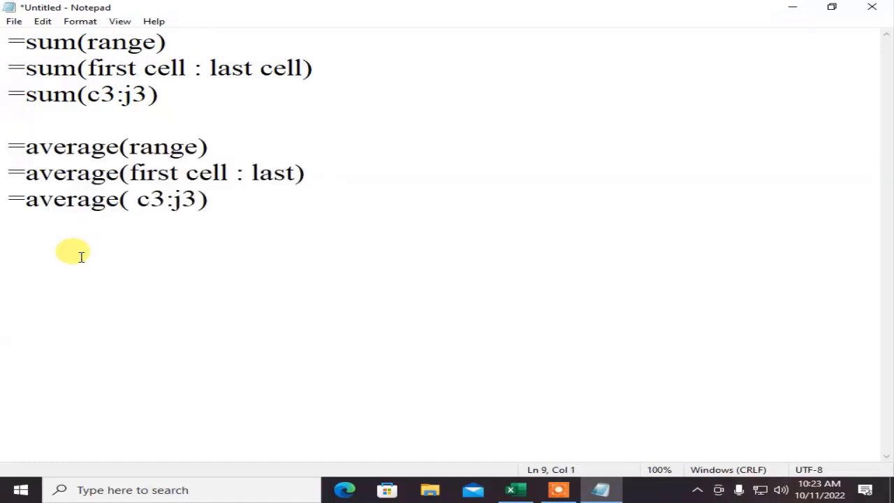
pyautogui.hotkey('ctrl', 'v')
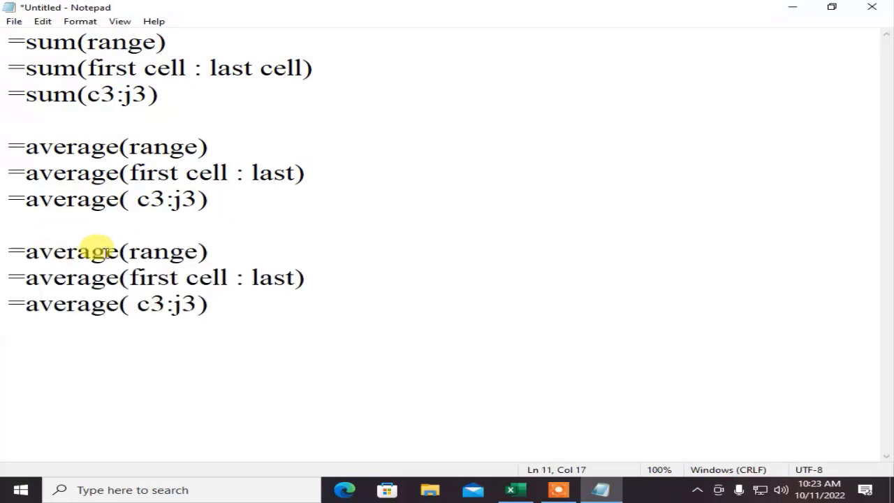
# Replace the function name average with min in all three lines of the copied block
pyautogui.moveTo(119, 251); pyautogui.dragTo(25, 251)
pyautogui.write('min')
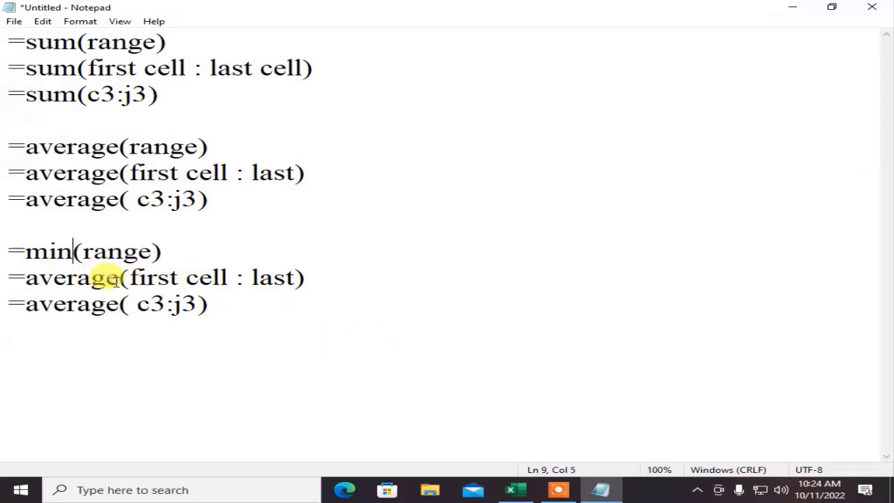
pyautogui.moveTo(120, 278); pyautogui.dragTo(28, 279)
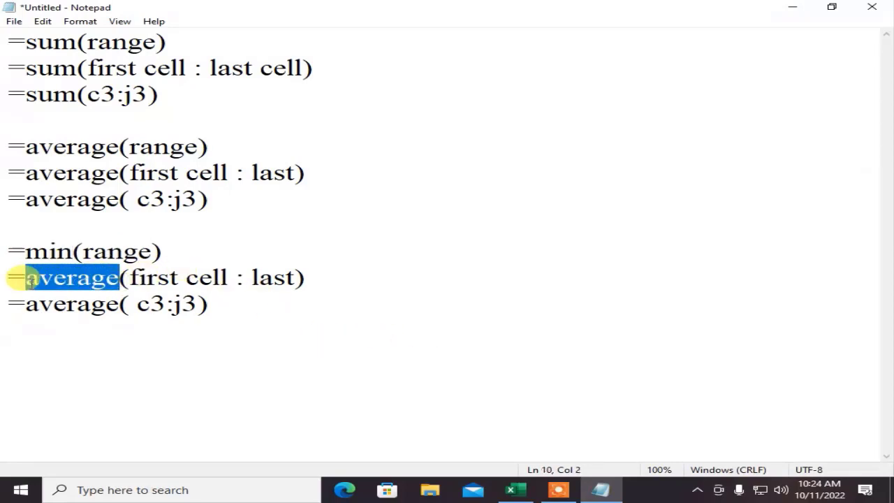
pyautogui.write('min')
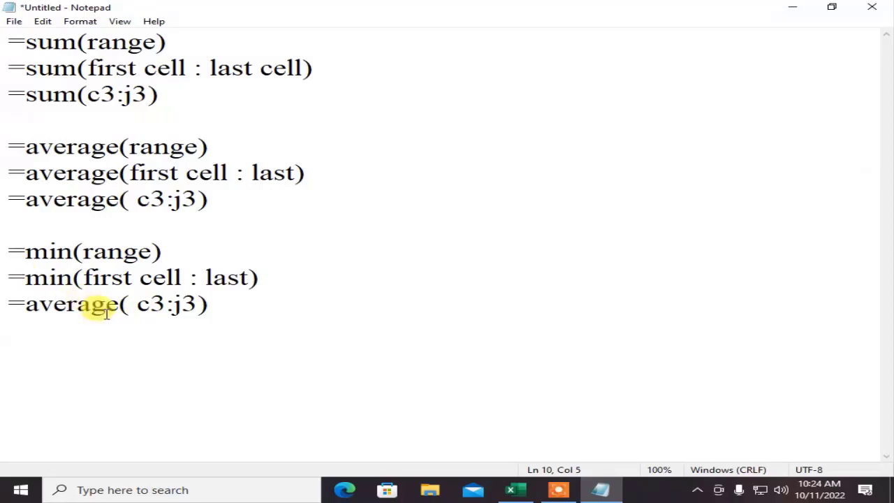
pyautogui.moveTo(120, 304); pyautogui.dragTo(23, 310)
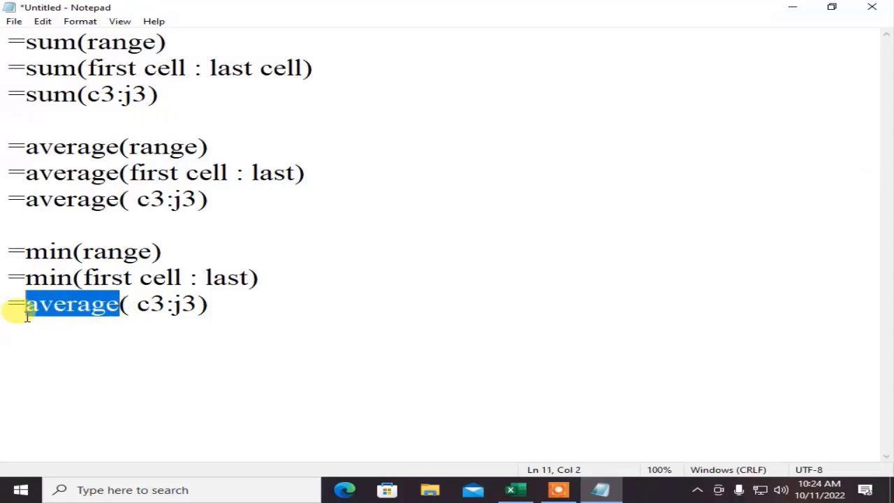
pyautogui.write('minn')
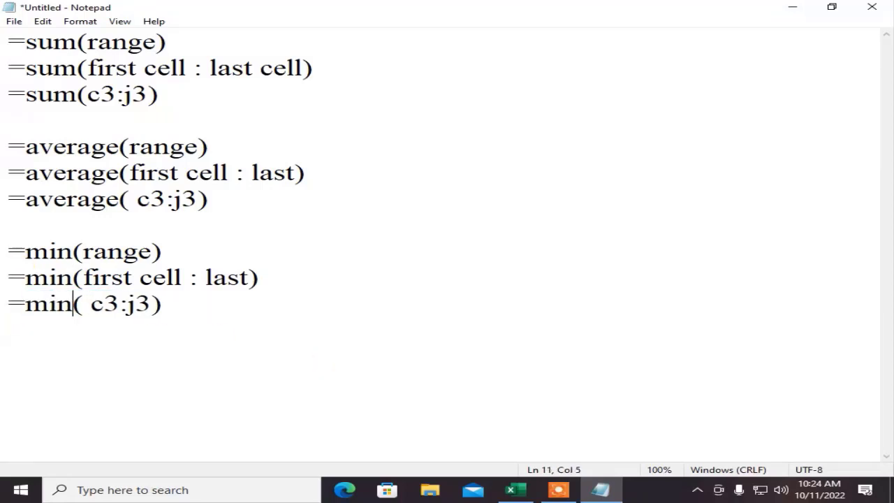
# Duplicate the three min formula lines below the min block, separated by a blank line
pyautogui.click(199, 307)
pyautogui.moveTo(197, 308); pyautogui.dragTo(8, 278)
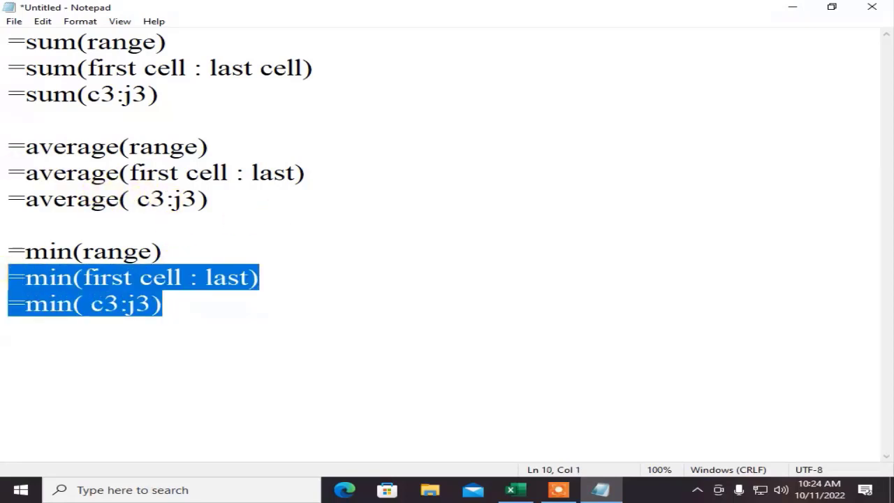
pyautogui.hotkey('shift', 'Up')
pyautogui.hotkey('ctrl', 'c')
pyautogui.click(82, 355)
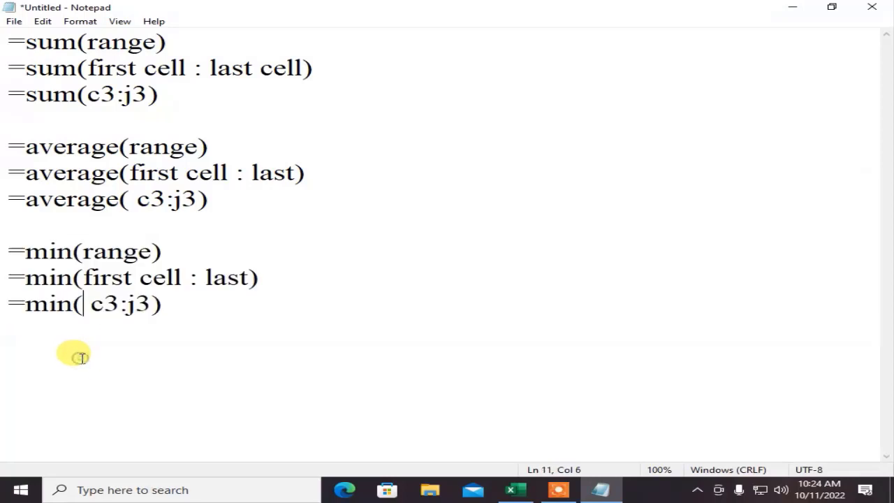
pyautogui.click(190, 293)
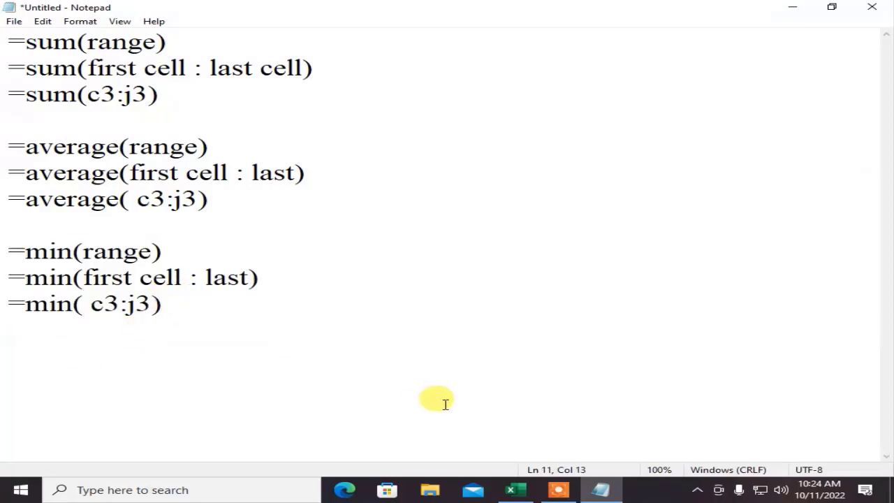
pyautogui.press('Return')
pyautogui.press('Return')
pyautogui.hotkey('ctrl', 'v')
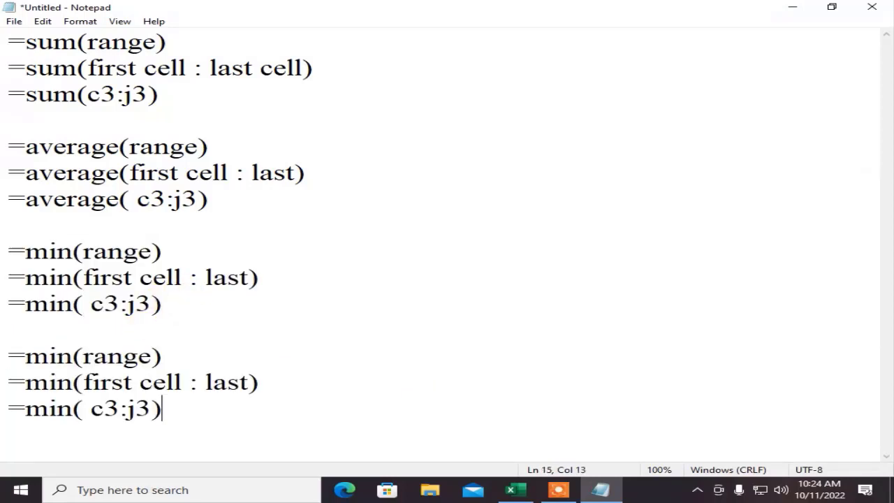
# Replace the function name min with max in all three lines of the last formula block
pyautogui.doubleClick(65, 355)
pyautogui.write('max')
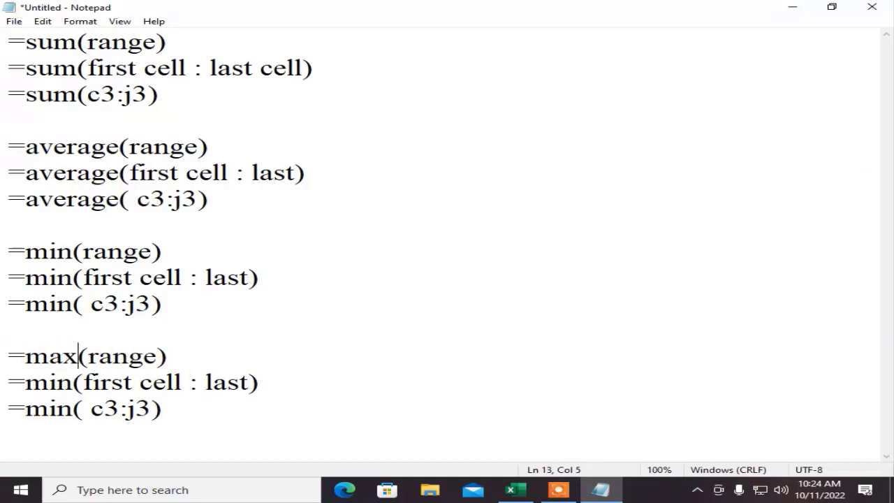
pyautogui.click(72, 383)
pyautogui.moveTo(60, 384); pyautogui.dragTo(50, 384)
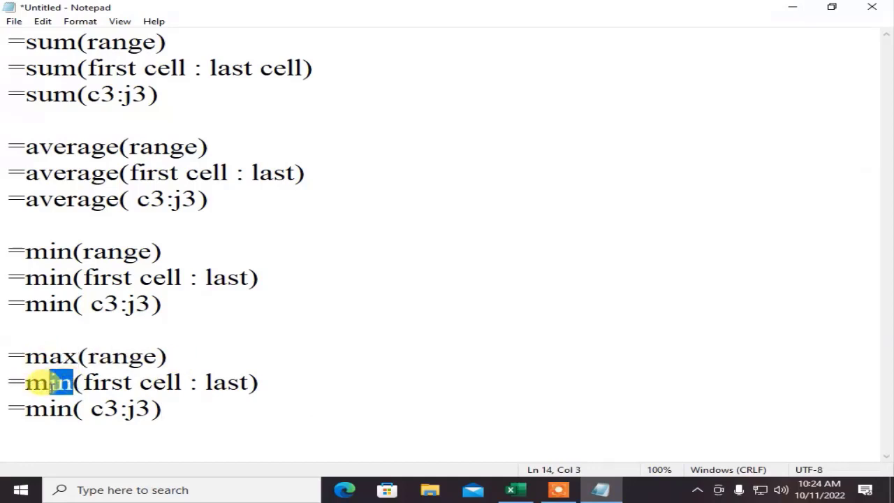
pyautogui.write('ax')
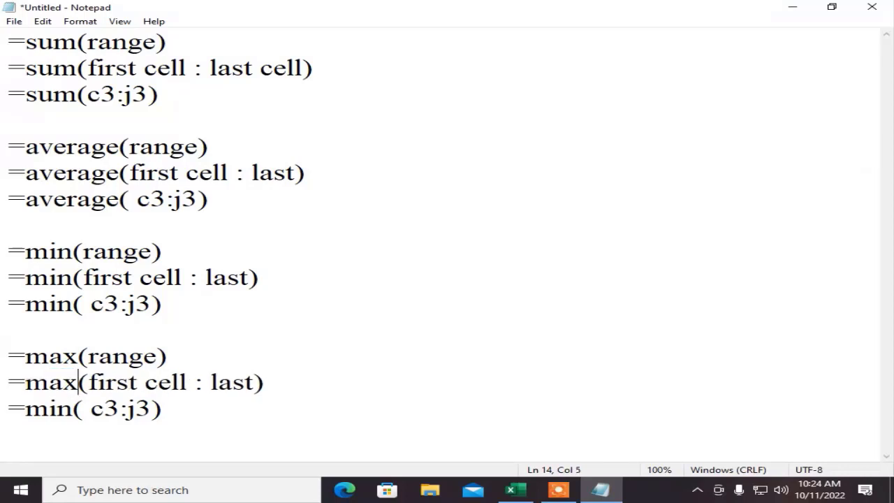
pyautogui.moveTo(73, 410); pyautogui.dragTo(50, 411)
pyautogui.write('ax')
pyautogui.click(220, 414)
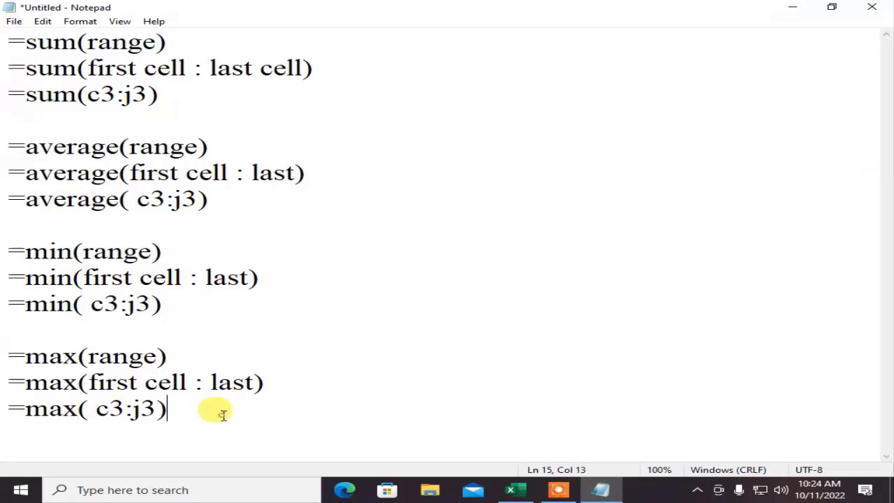
# Add the heading "percent" below the max block, separated from it by a blank line
pyautogui.press('Return')
pyautogui.press('Return')
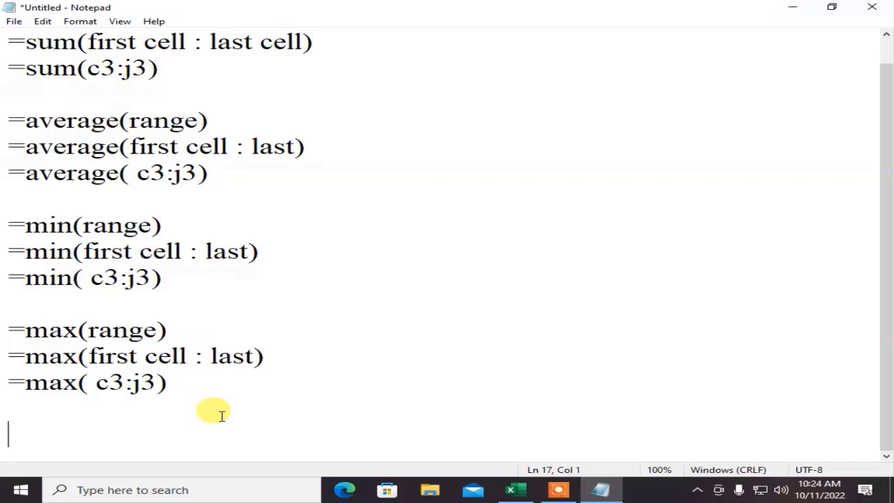
pyautogui.write('percent')
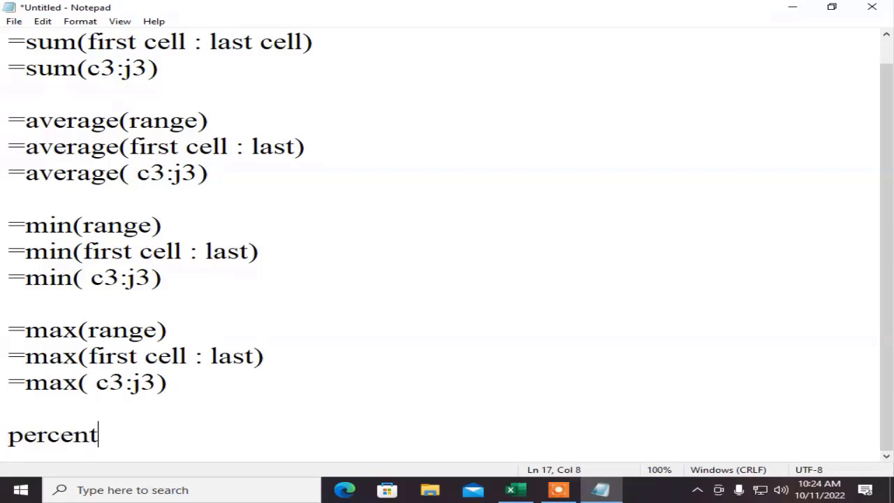
pyautogui.press('Return')
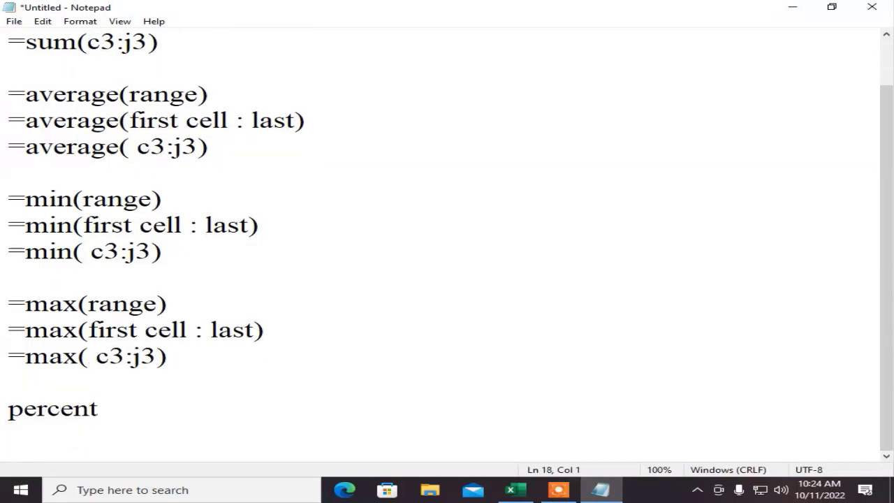
# Write the general formula "=obtained marks * 100 /total marks" under the percent heading
pyautogui.write('=obtained')
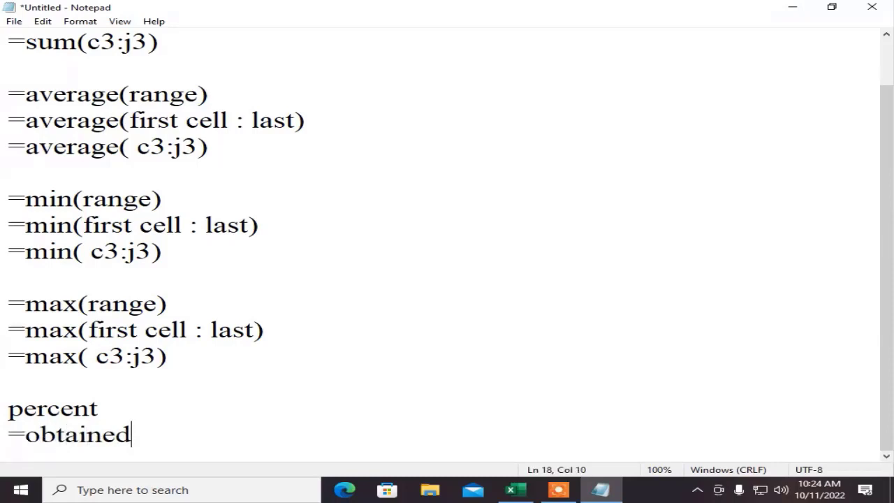
pyautogui.write('marks')
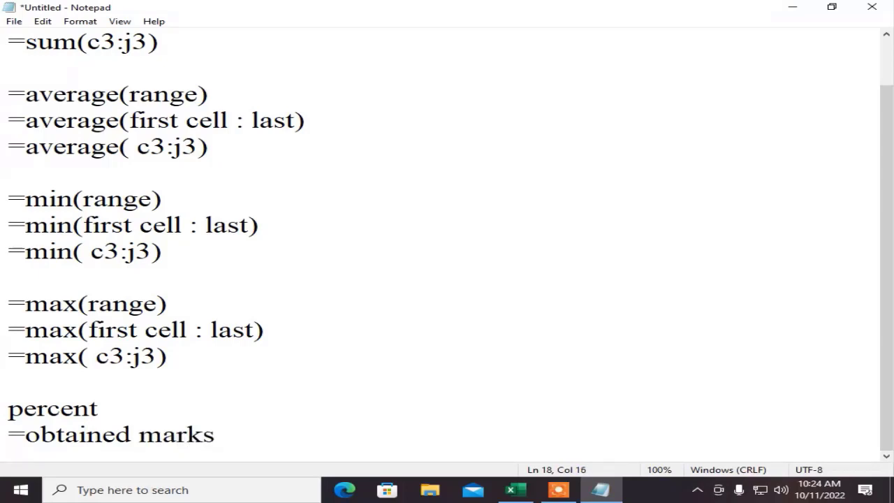
pyautogui.write(' * 100')
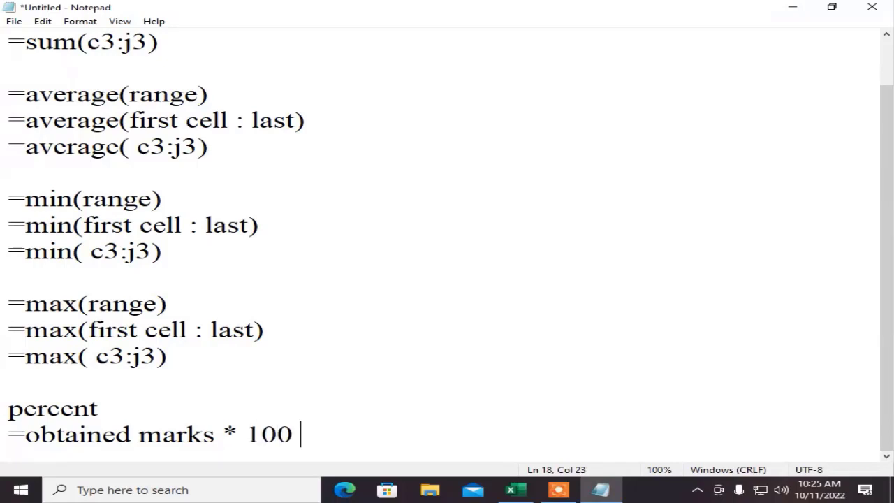
pyautogui.write(' /toa')
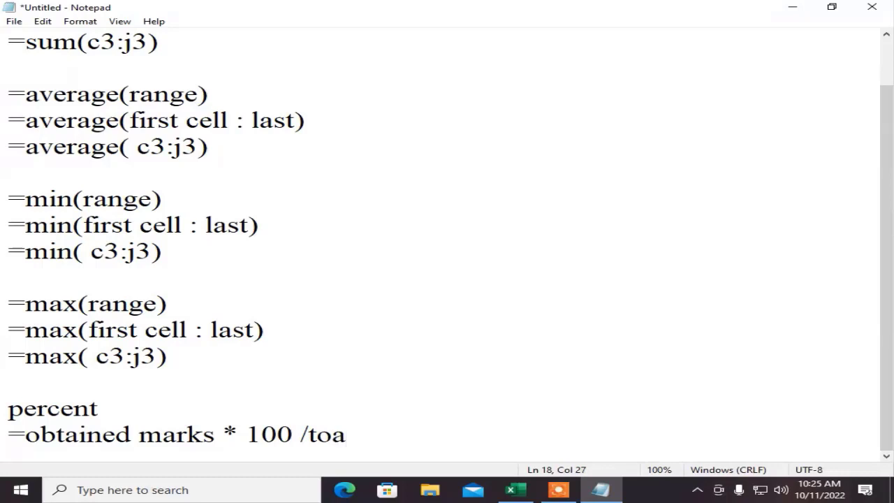
pyautogui.press('BackSpace')
pyautogui.write('tal')
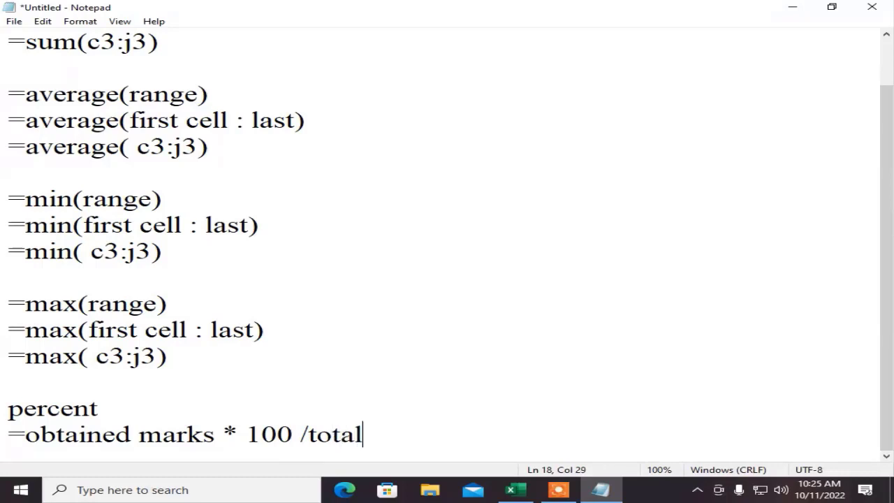
pyautogui.write(' marks')
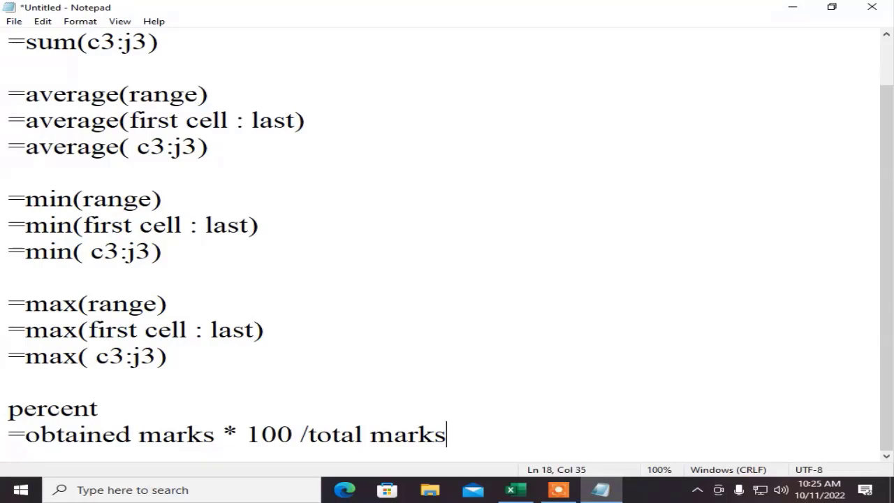
# Add the example formula "=L3*100/K3" under the general percent formula, followed by a blank line
pyautogui.press('Return')
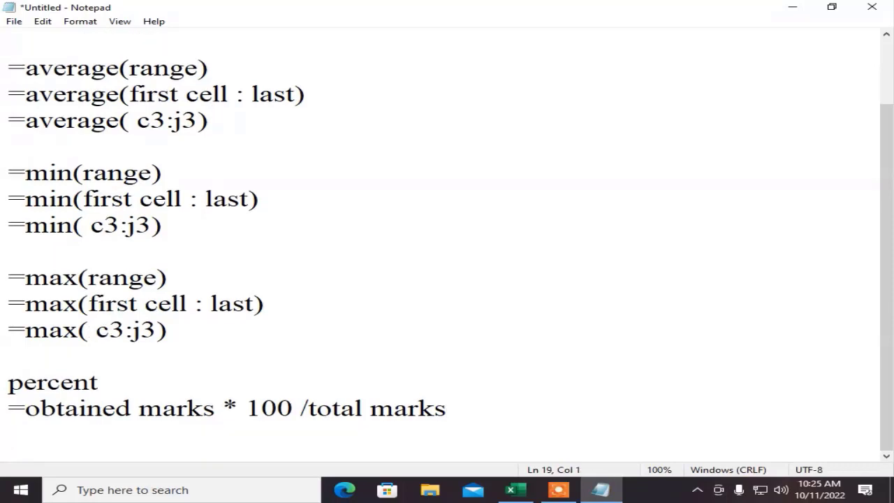
pyautogui.write('=l3')
pyautogui.press('BackSpace')
pyautogui.press('BackSpace')
pyautogui.write('L3*100')
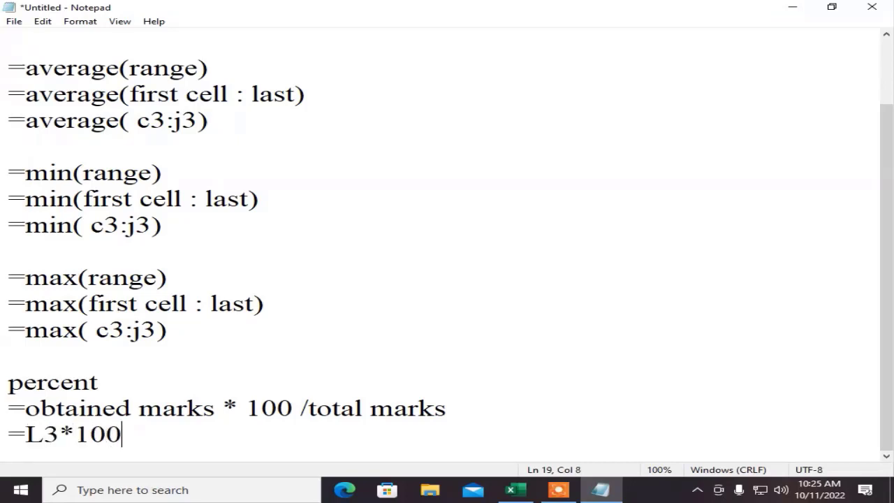
pyautogui.write('/K#')
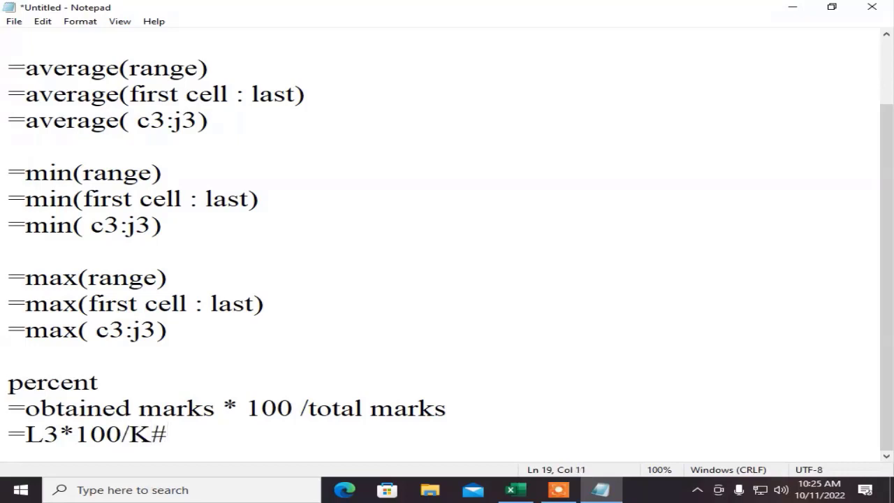
pyautogui.press('BackSpace')
pyautogui.write('3')
pyautogui.press('Return')
pyautogui.press('Return')
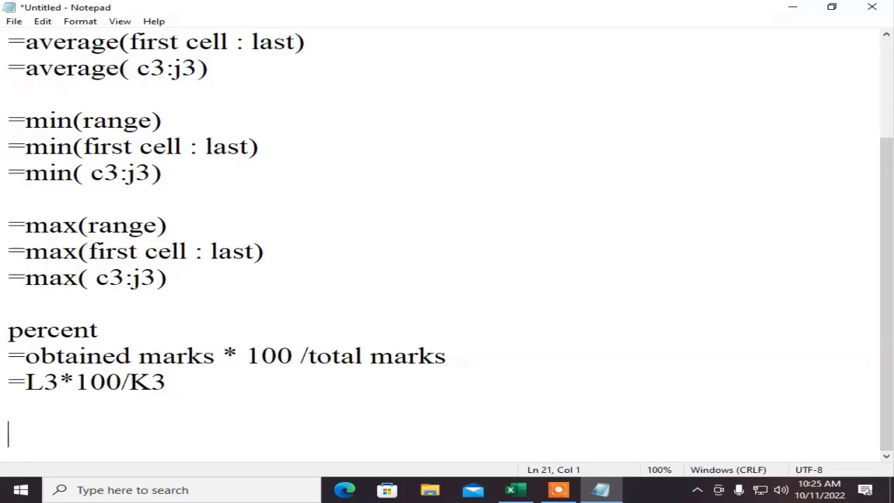
pyautogui.write('=tota;')
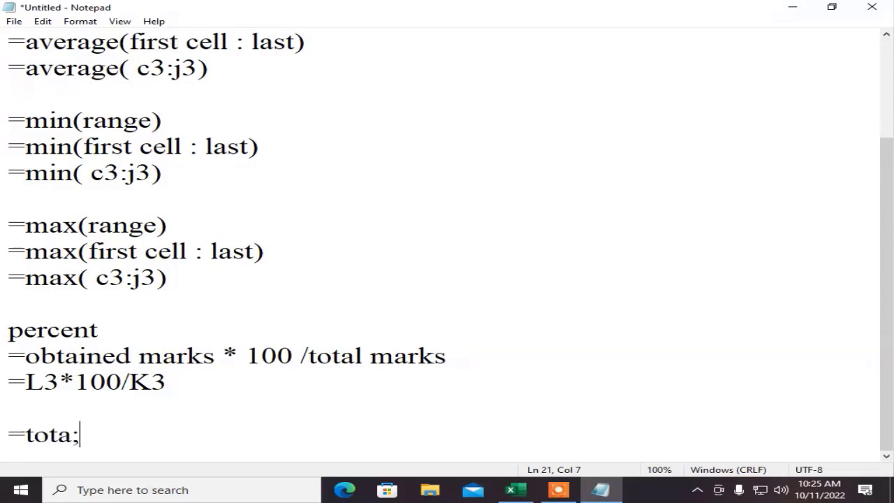
pyautogui.press('BackSpace')
pyautogui.write('l')
pyautogui.press('BackSpace')
pyautogui.press('BackSpace')
pyautogui.press('BackSpace')
pyautogui.press('BackSpace')
pyautogui.press('BackSpace')
pyautogui.press('BackSpace')
# Begin a second general percent formula below the blank line with "=amount available"
pyautogui.write('am')
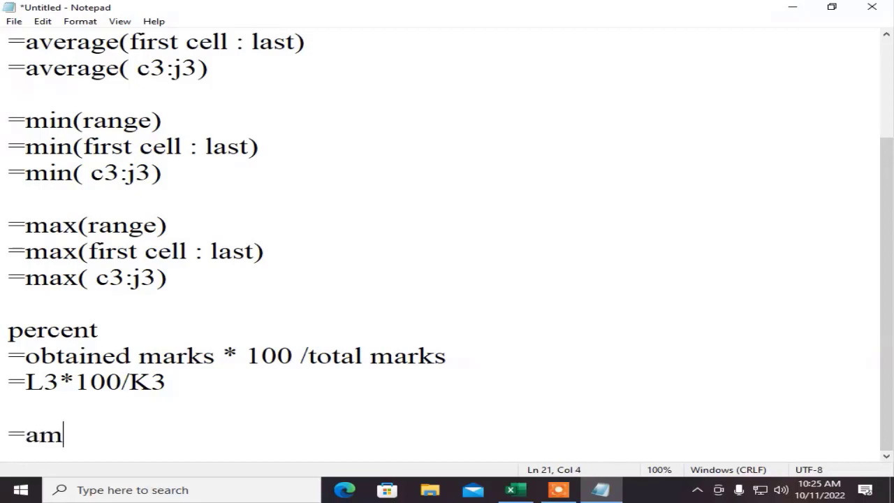
pyautogui.write('ount vailable')
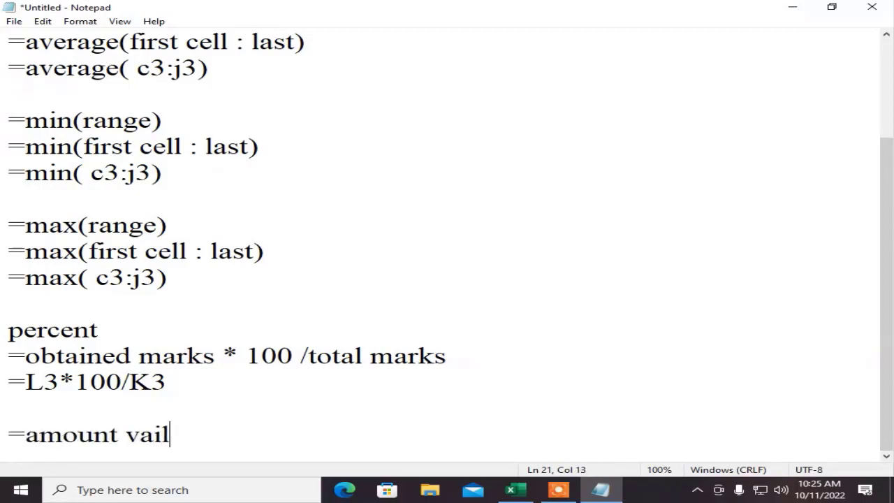
pyautogui.press('BackSpace')
pyautogui.press('BackSpace')
pyautogui.press('BackSpace')
pyautogui.press('BackSpace')
pyautogui.press('BackSpace')
pyautogui.press('BackSpace')
pyautogui.press('BackSpace')
pyautogui.press('BackSpace')
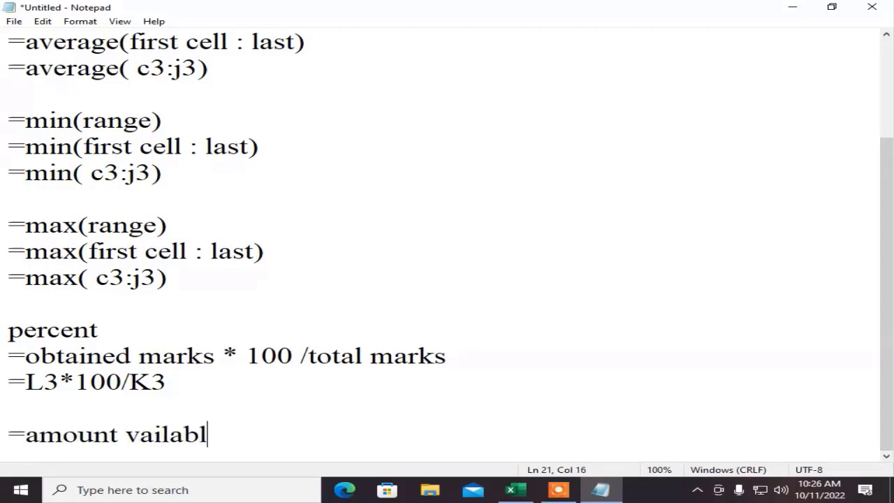
pyautogui.write('a')
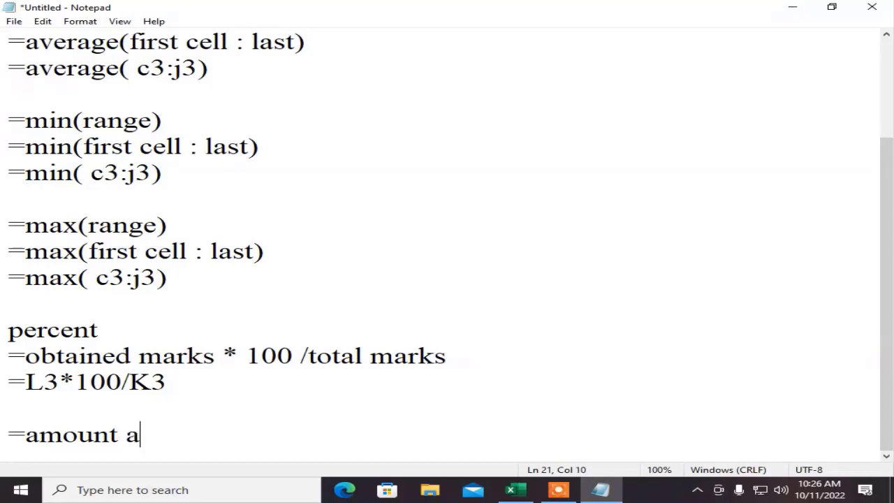
pyautogui.write('vailable')
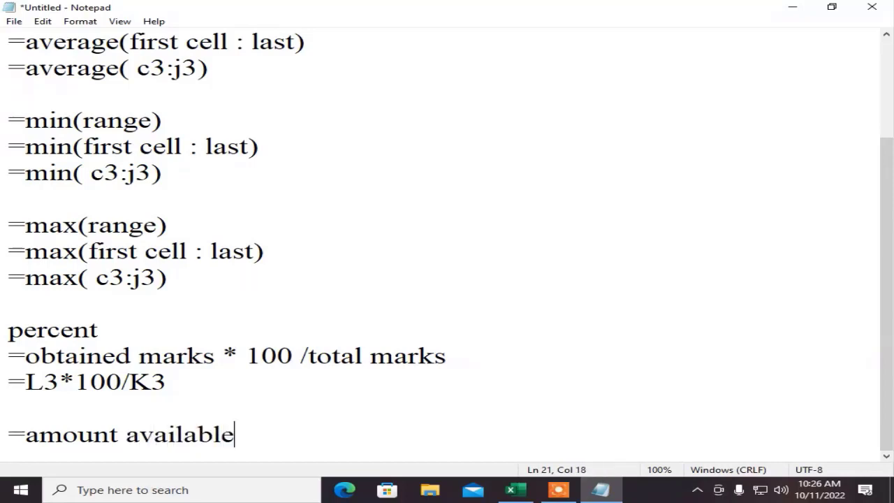
# Complete the amount available formula with " * 100/ total amount"
pyautogui.write(' * 00')
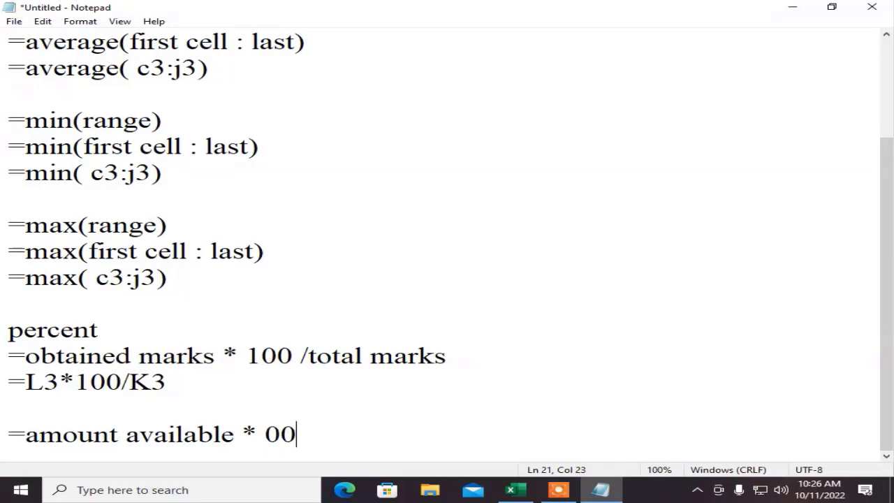
pyautogui.press('BackSpace')
pyautogui.press('BackSpace')
pyautogui.write('1')
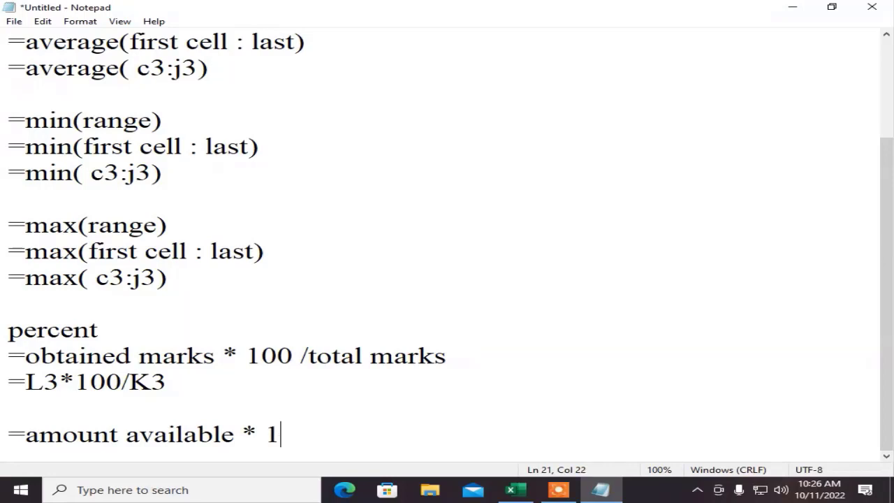
pyautogui.write('00/ ')
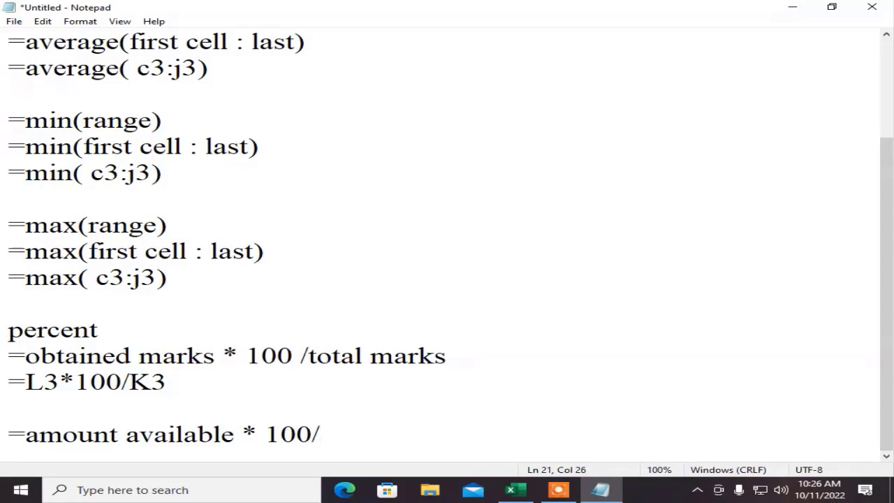
pyautogui.write('totalk')
pyautogui.press('BackSpace')
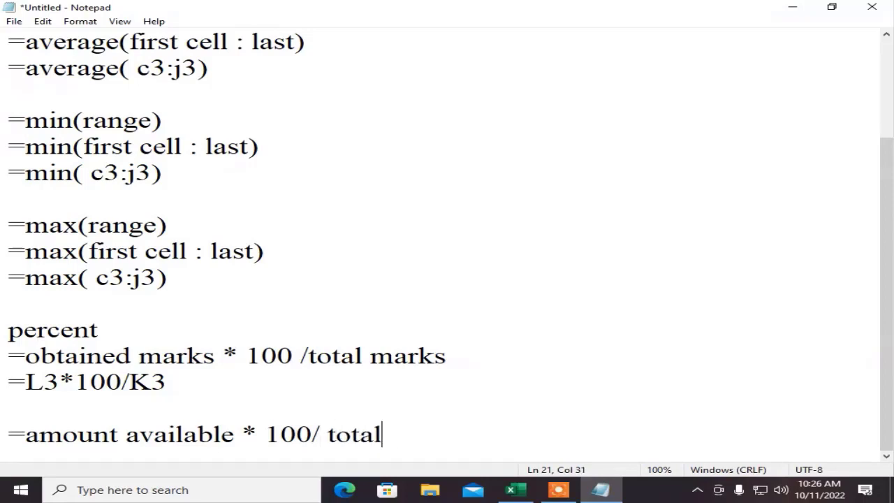
pyautogui.write('amou')
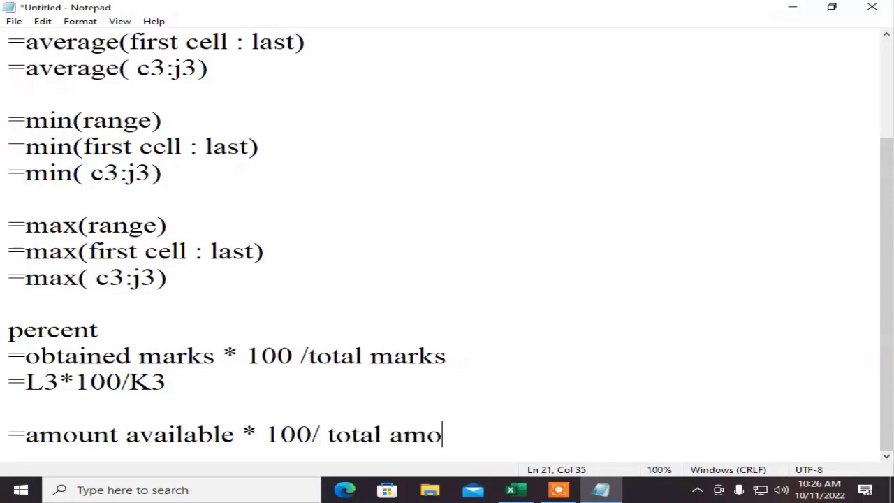
pyautogui.write('nt')
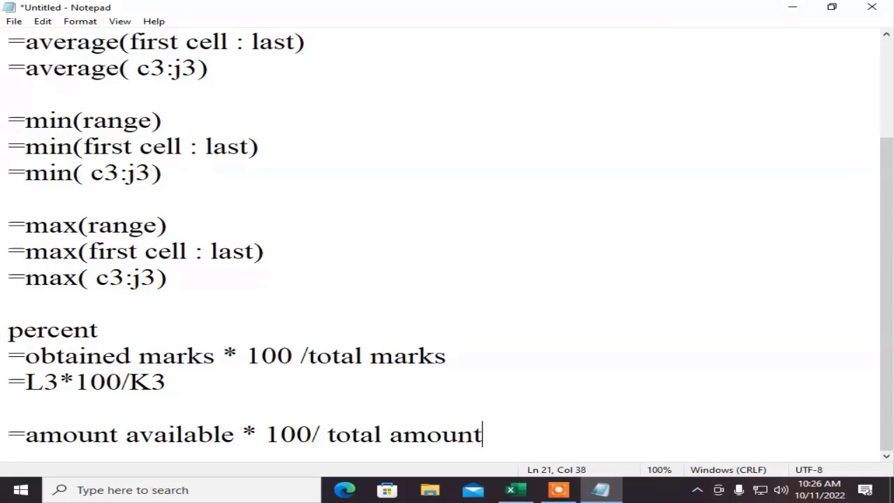
pyautogui.click(221, 415)
pyautogui.press('Up')
pyautogui.press('Up')
pyautogui.press('Up')
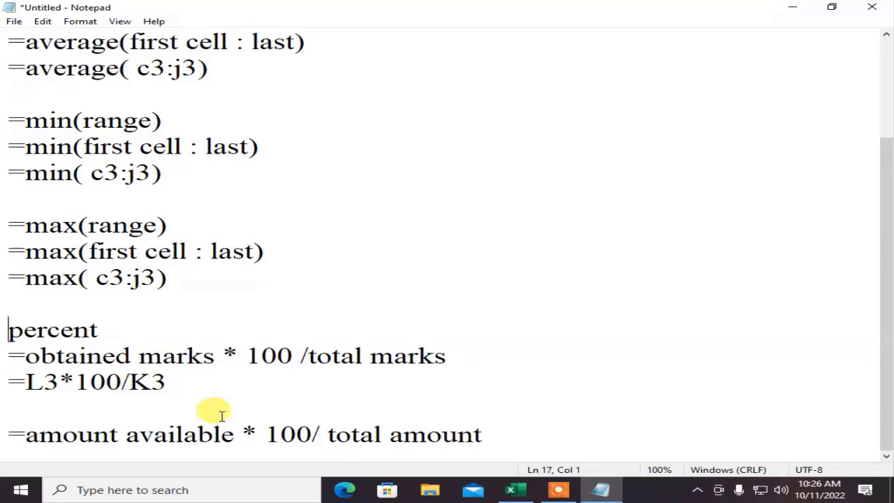
pyautogui.press('Down')
pyautogui.scroll(2, 95, 273)
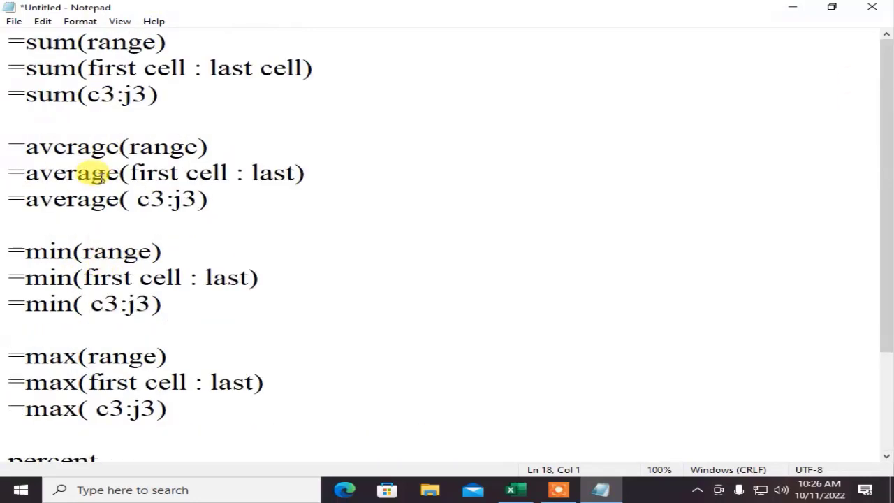
# Save the notes as a text document named "5 basic formulas" on the Desktop
pyautogui.click(14, 21)
pyautogui.click(53, 76)
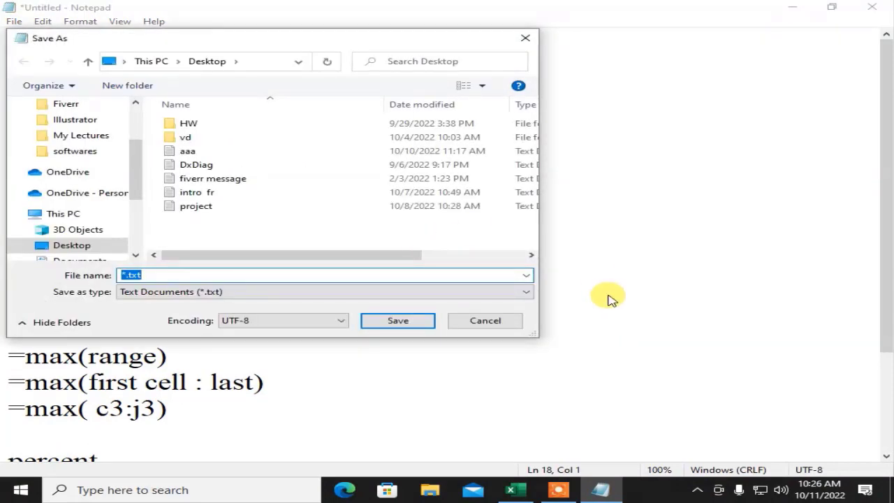
pyautogui.write('5 basic')
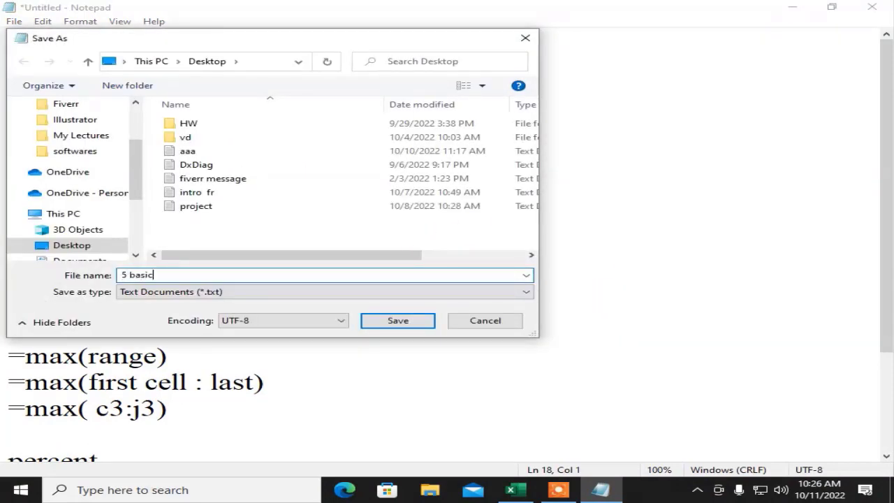
pyautogui.write(' formulas')
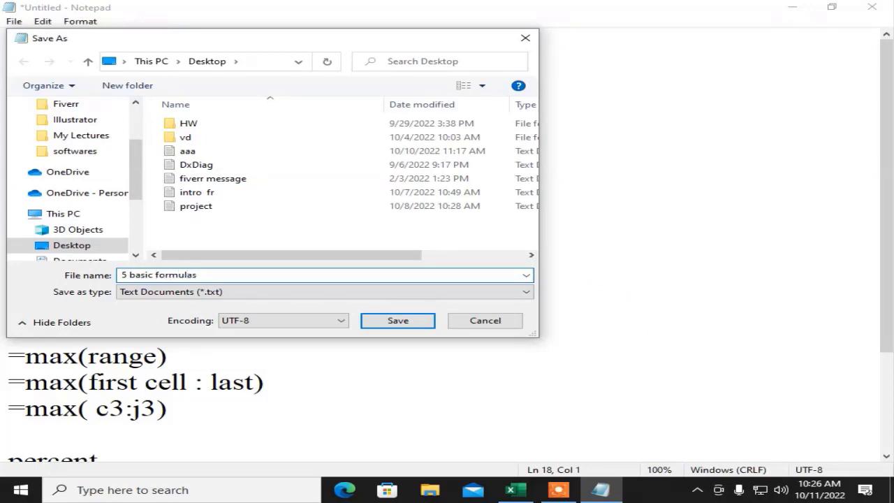
pyautogui.press('Return')
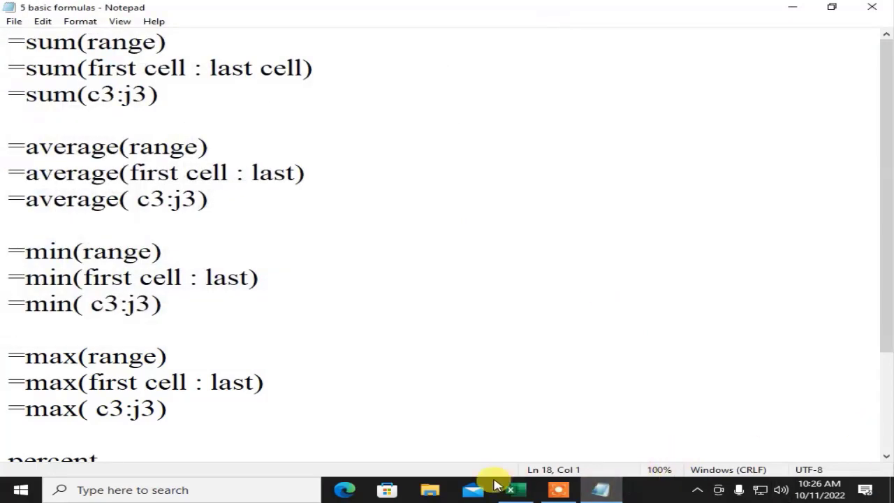
# Switch to Excel, create a blank workbook and dismiss the licence notice
pyautogui.click(518, 489)
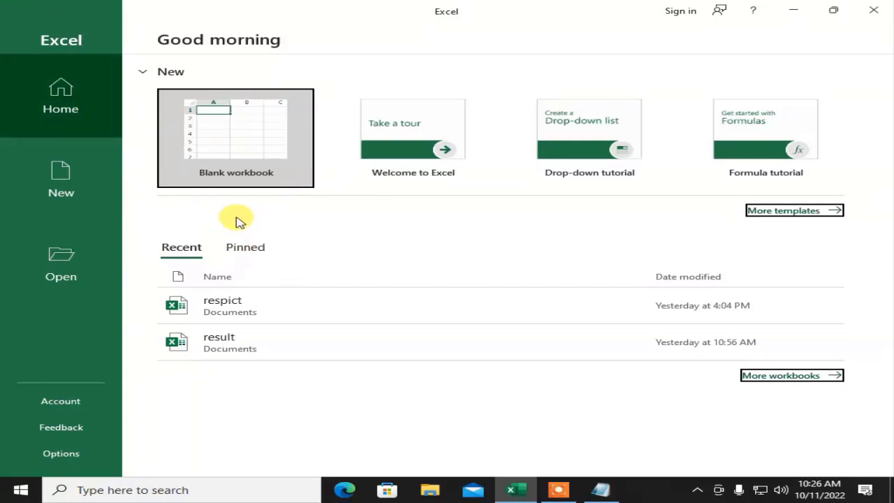
pyautogui.click(215, 156)
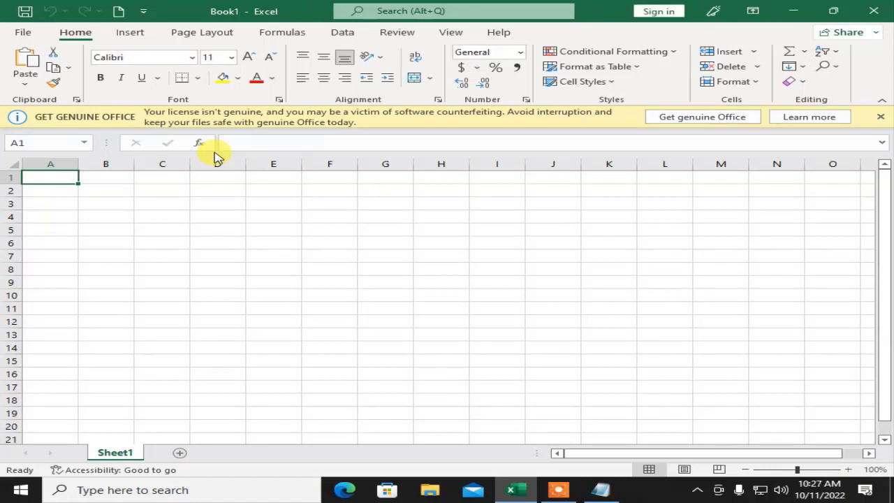
pyautogui.click(880, 117)
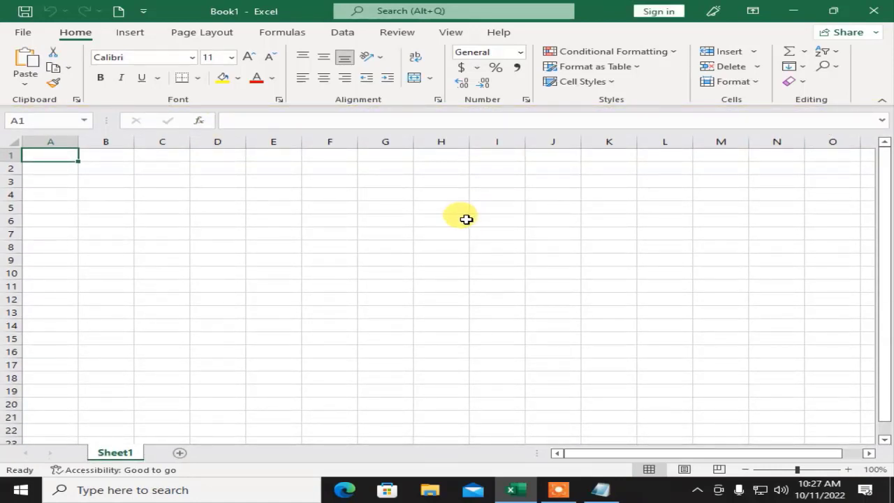
# Enter the title "Result Sheet" in cell C1
pyautogui.press('Right')
pyautogui.press('Right')
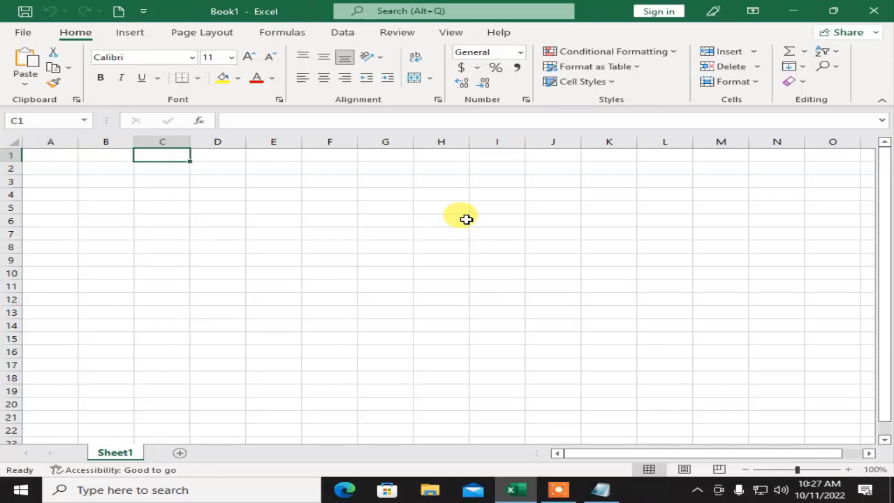
pyautogui.write('Resul')
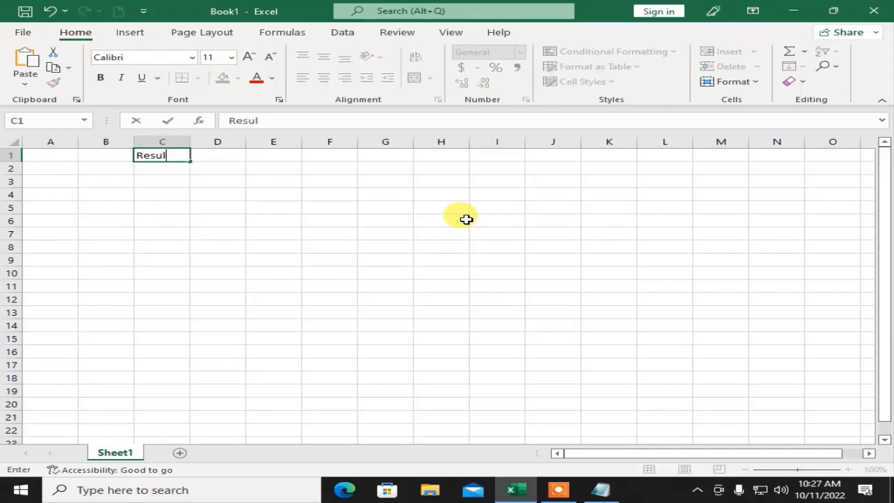
pyautogui.write('t Sheet')
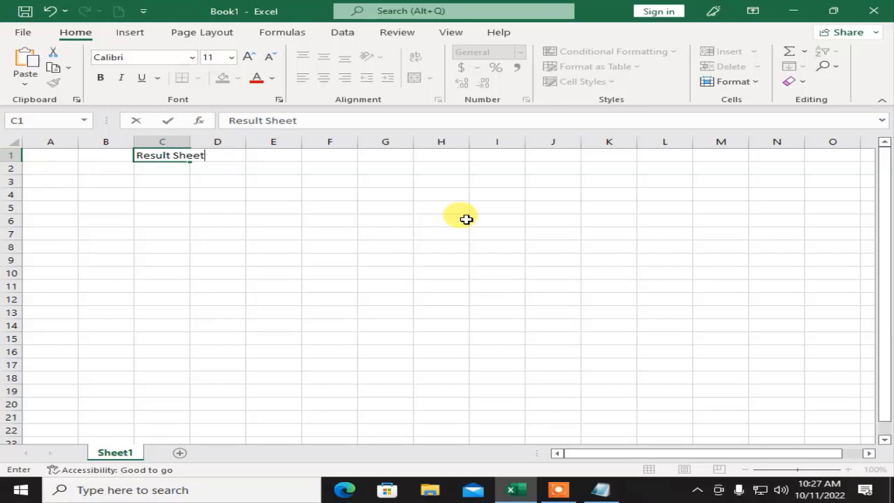
pyautogui.click(380, 301)
# Enter the column headings "RollNo" in A2 and "Name" in B2
pyautogui.click(70, 173)
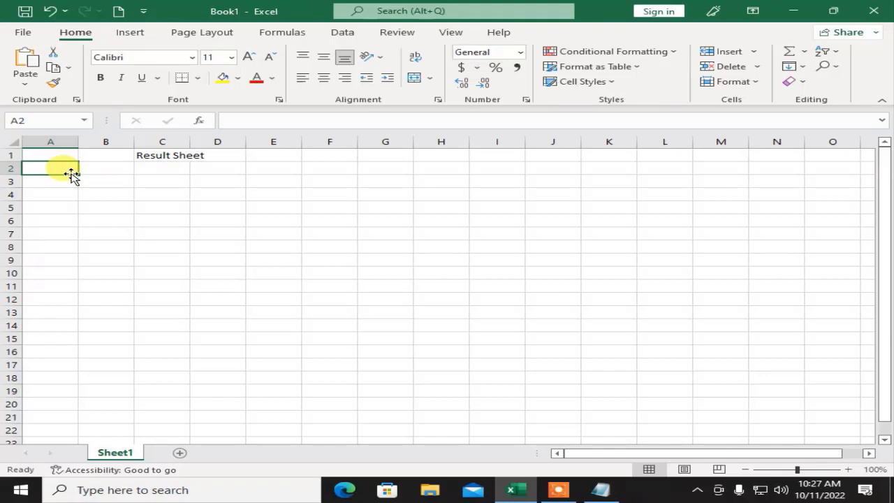
pyautogui.write('Roll')
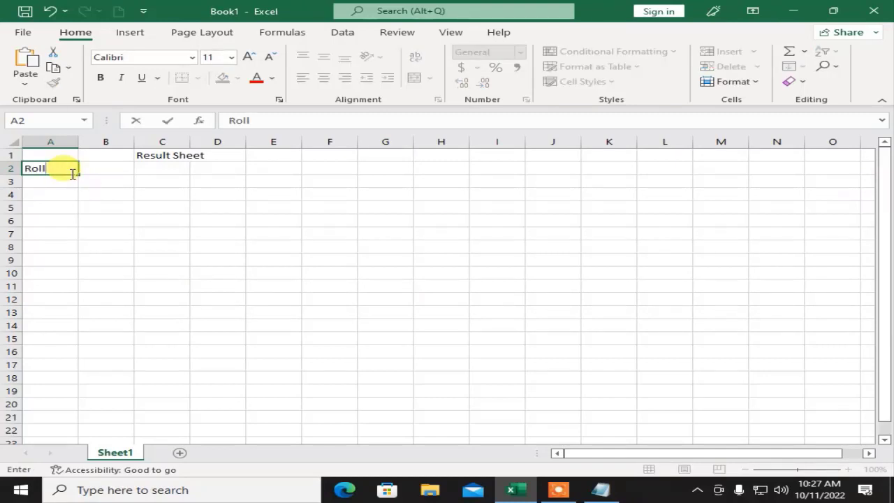
pyautogui.write('No')
pyautogui.press('Tab')
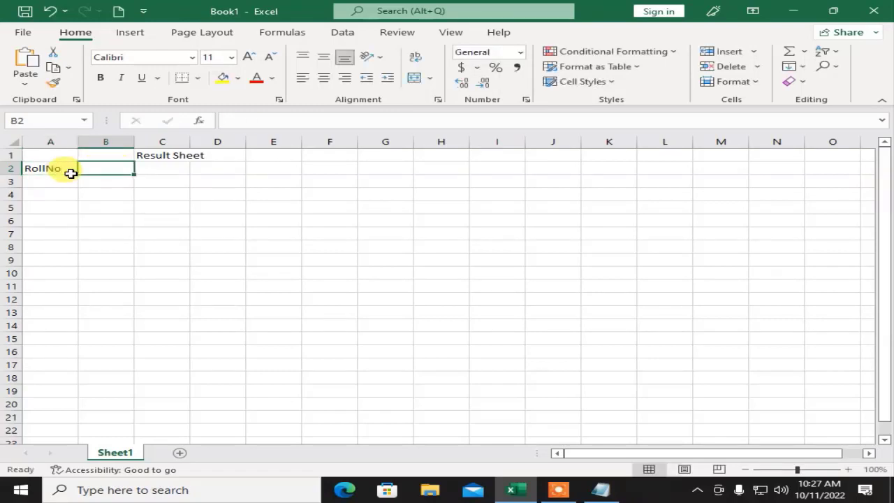
pyautogui.write('Name')
pyautogui.press('Tab')
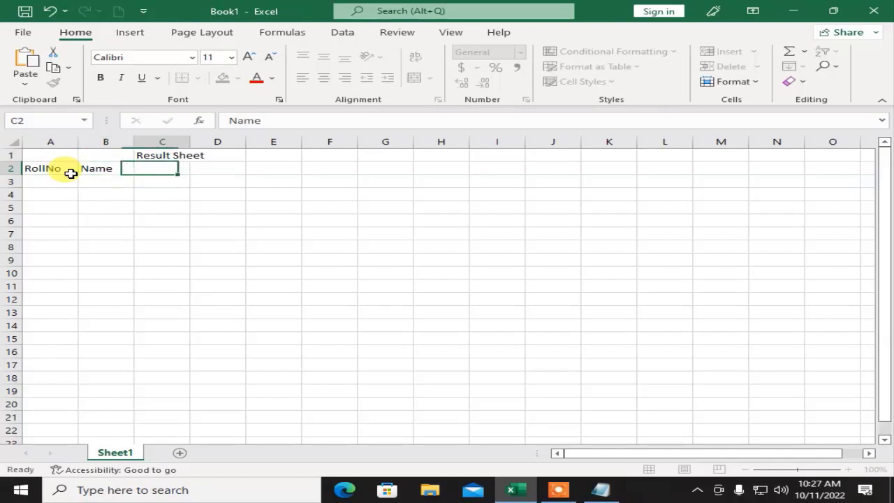
# Add the subject headings "English", "Maths" and "Physics" in cells C2 to E2
pyautogui.write('Eng')
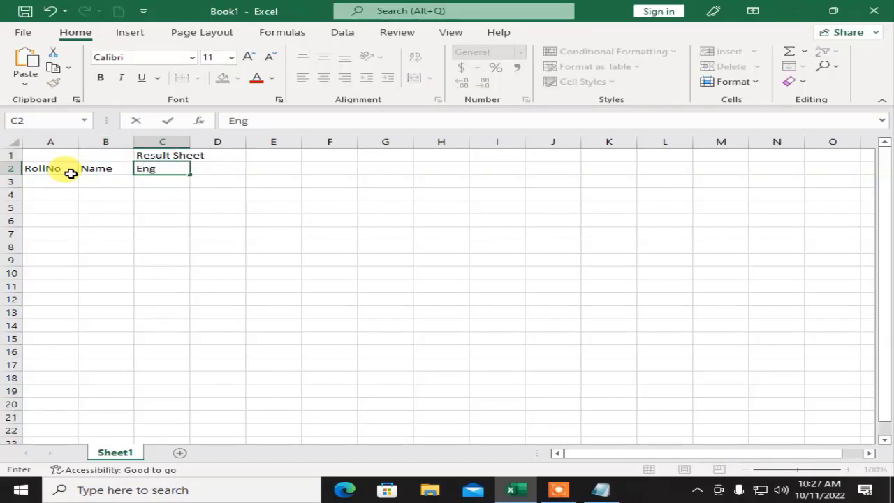
pyautogui.write('lish')
pyautogui.press('Tab')
pyautogui.write('Maths')
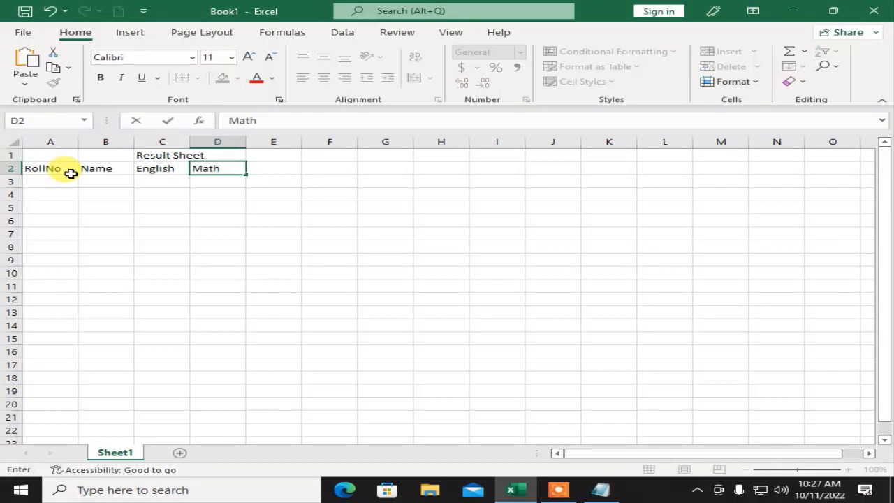
pyautogui.press('Tab')
pyautogui.write('O')
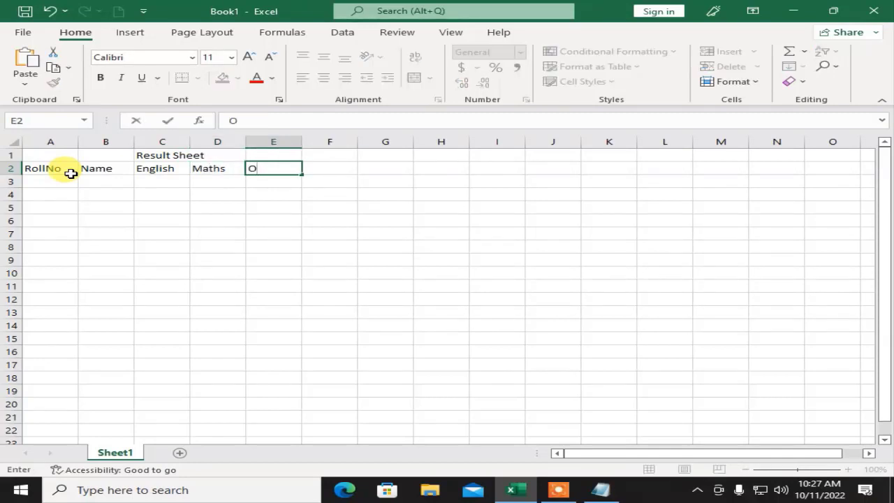
pyautogui.press('BackSpace')
pyautogui.write('Physics')
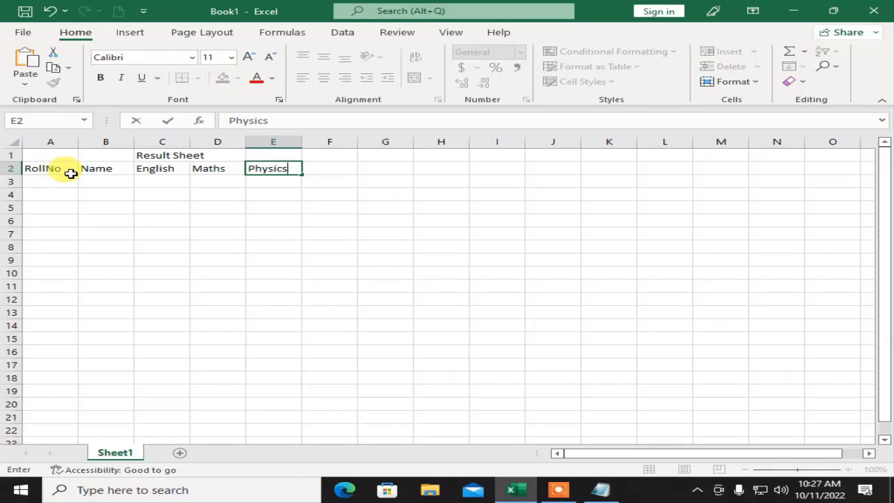
pyautogui.press('Tab')
# Continue the heading row with "Chemistry", "Biology" and "Urdu" in cells F2 to H2
pyautogui.write('Chemistry')
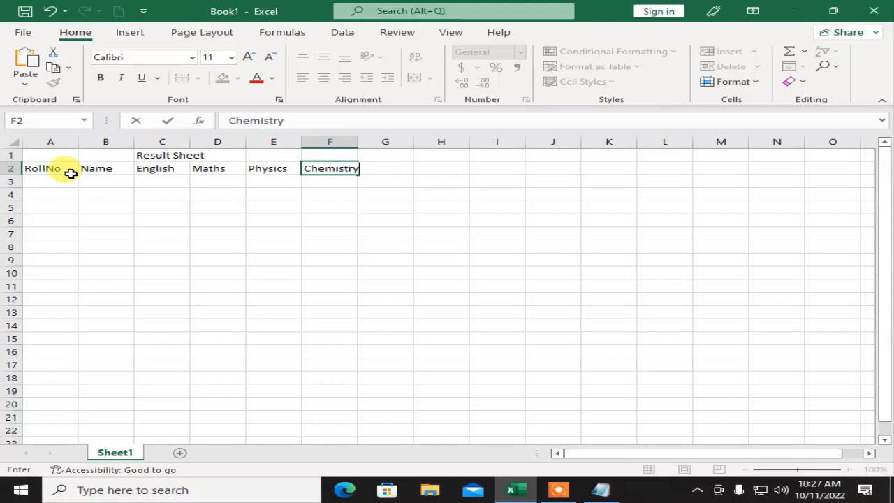
pyautogui.press('Tab')
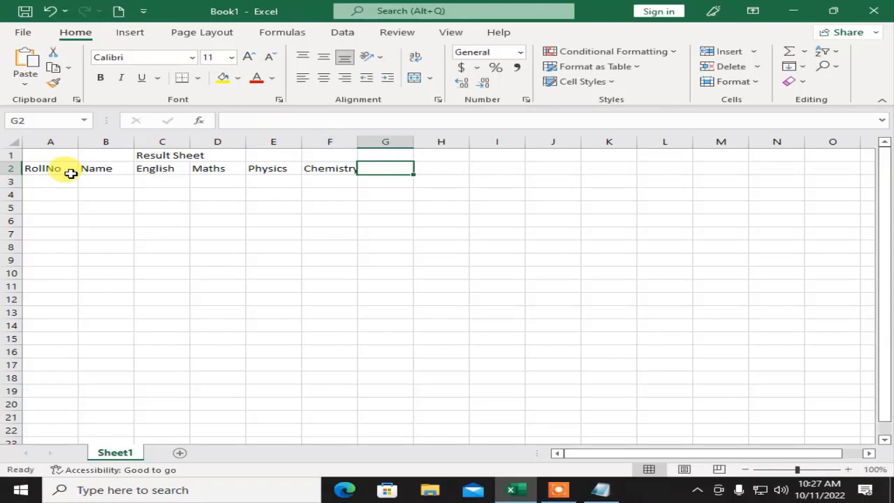
pyautogui.write('Biology')
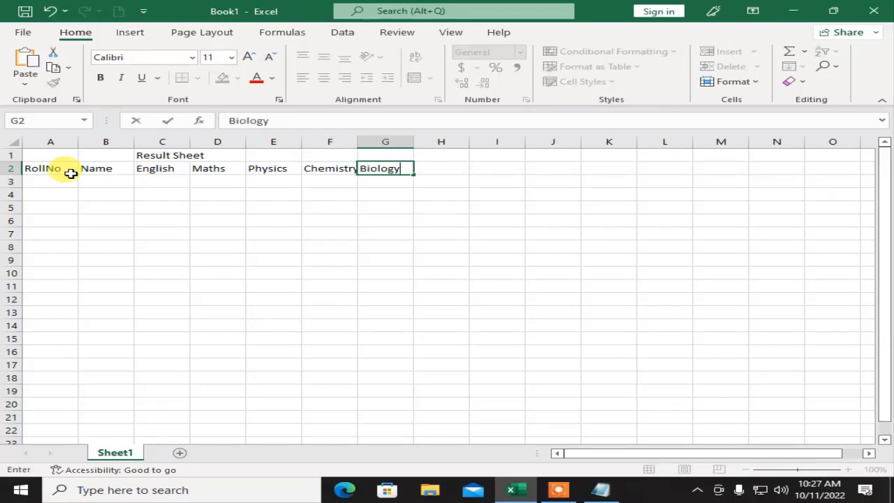
pyautogui.press('Tab')
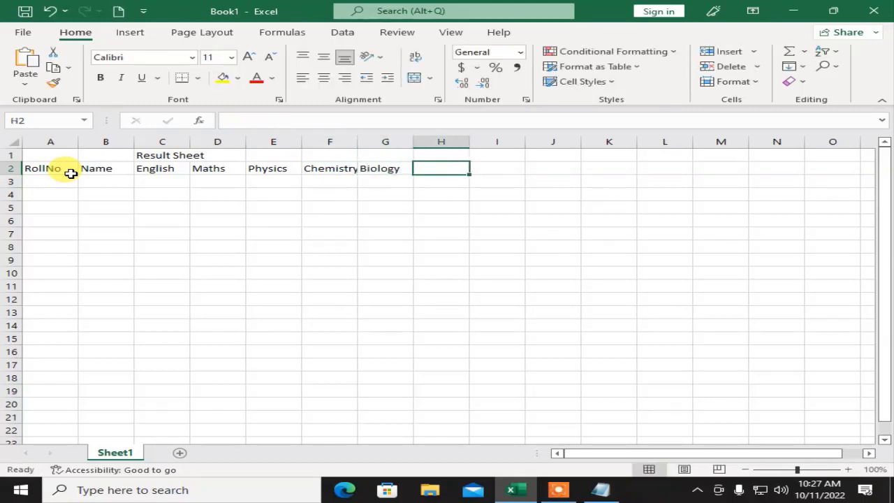
pyautogui.write('Urdu')
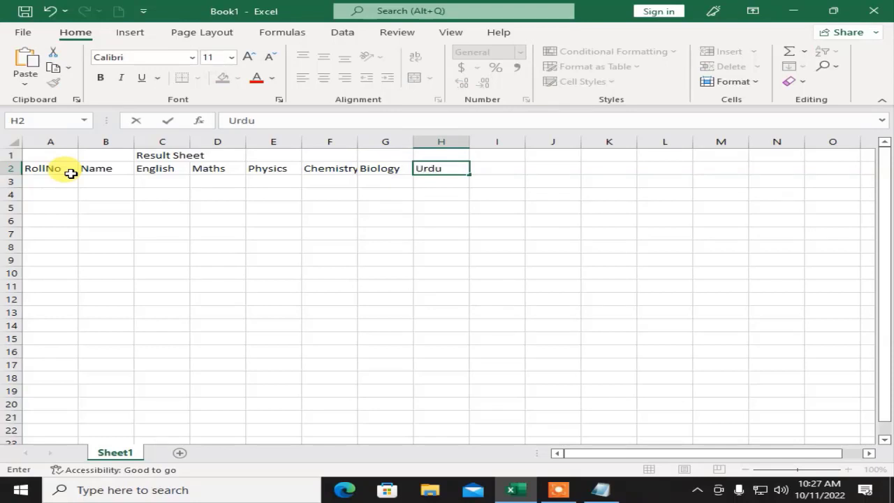
pyautogui.press('Tab')
# Enter the headings "Islamic Study" in I2 and "Pakistan Study" in J2
pyautogui.write('Is')
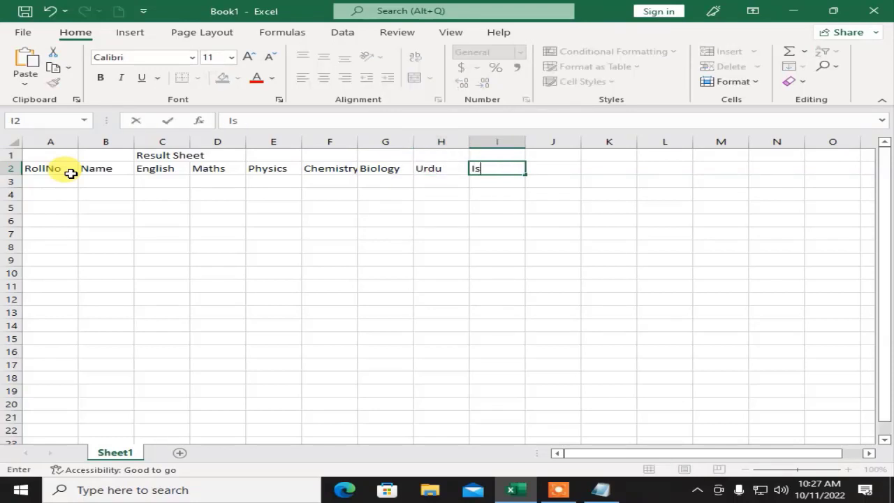
pyautogui.write('lamic Stu')
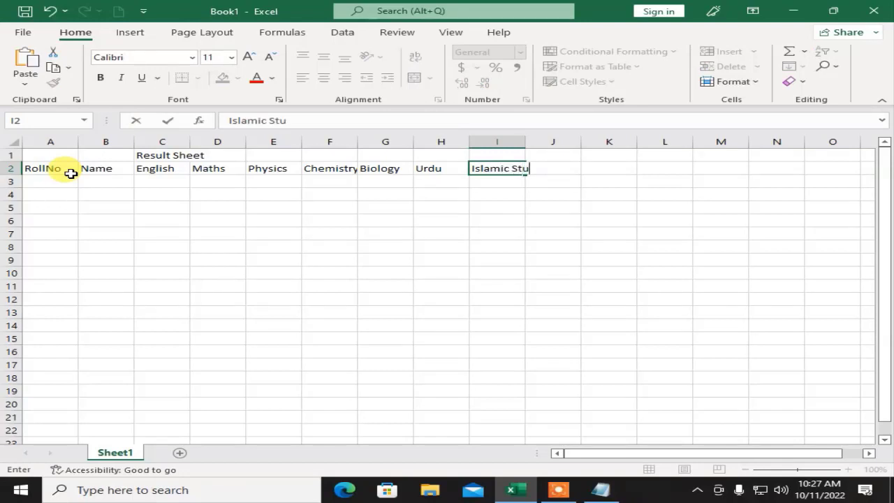
pyautogui.write('dy')
pyautogui.press('Tab')
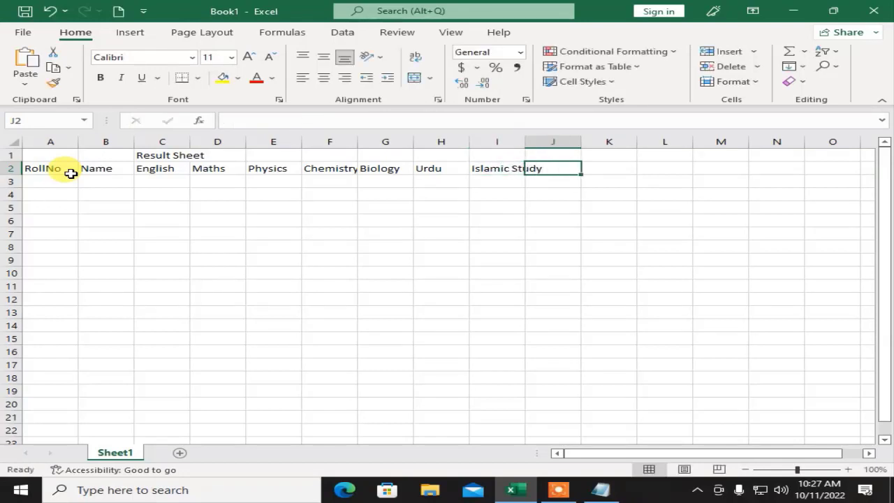
pyautogui.write('Pak')
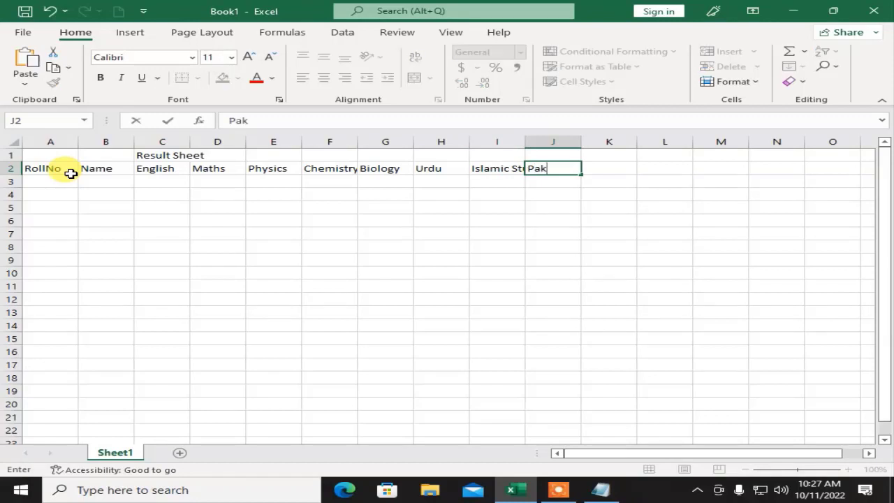
pyautogui.write('istan Study')
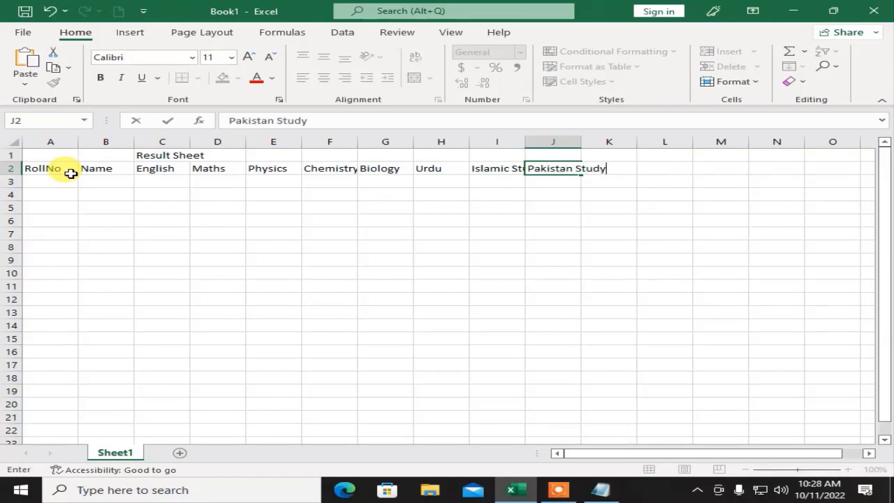
pyautogui.press('Tab')
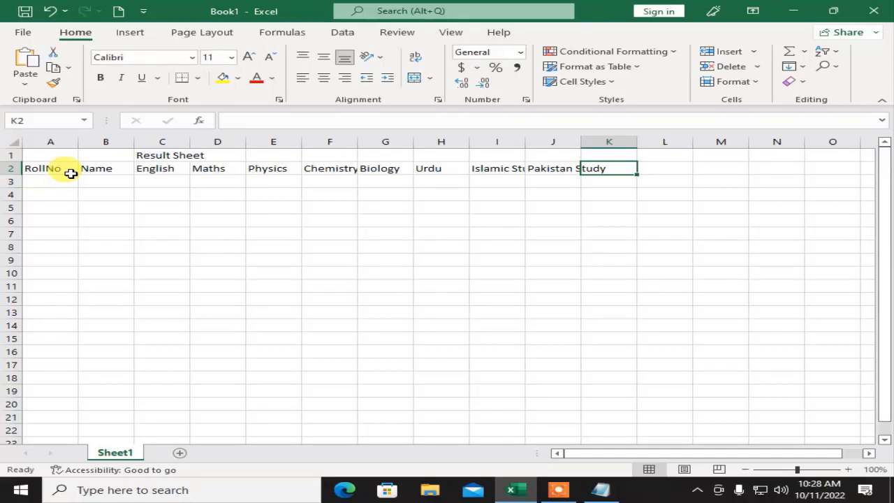
# Review the row 2 headings cell by cell, going through the subject columns up to Pakistan Study
pyautogui.press('Left')
pyautogui.press('Left')
pyautogui.press('Left')
pyautogui.press('Left')
pyautogui.press('Left')
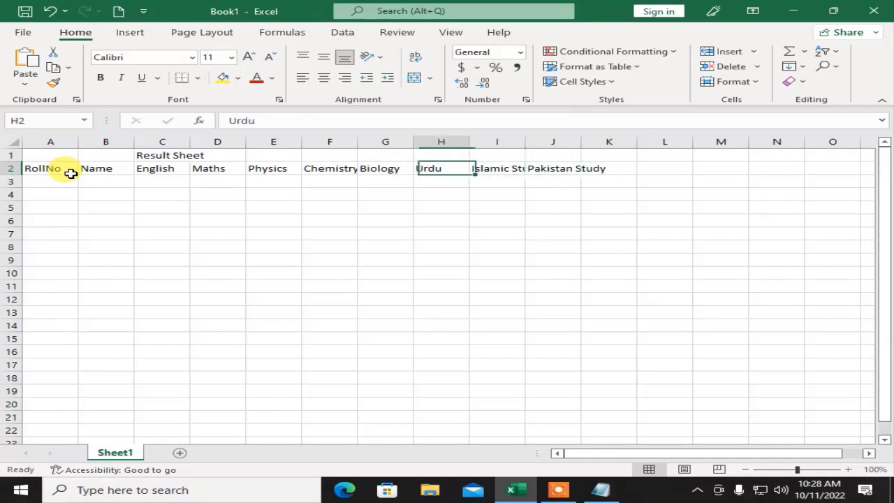
pyautogui.press('Left')
pyautogui.press('Left')
pyautogui.press('Left')
pyautogui.press('Left')
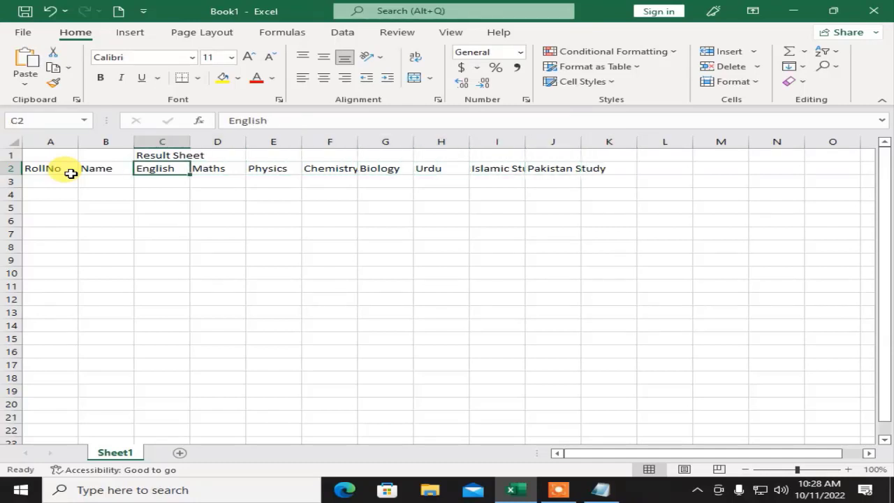
pyautogui.press('Left')
pyautogui.press('Right')
pyautogui.press('Right')
pyautogui.press('Right')
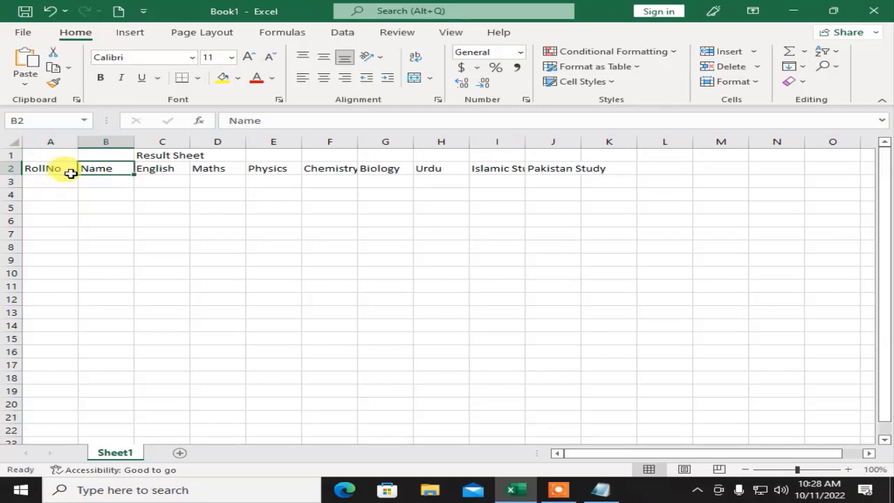
pyautogui.press('Left')
pyautogui.press('Left')
pyautogui.press('Right')
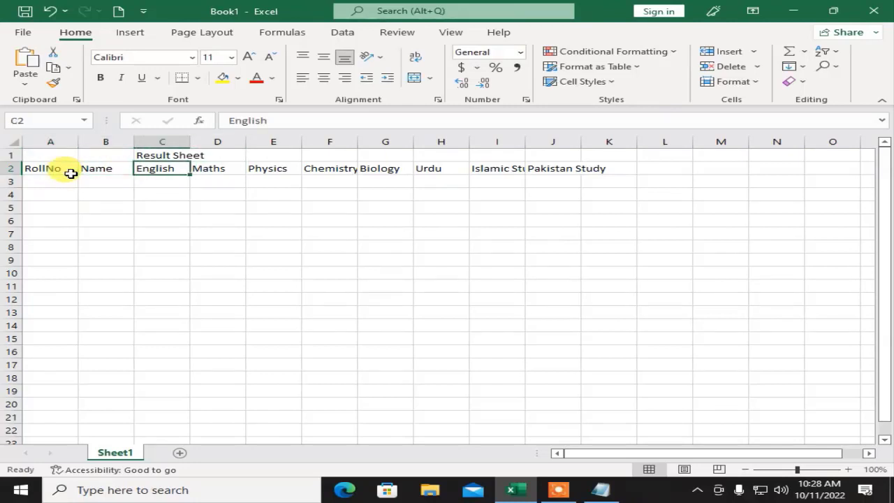
pyautogui.press('Right')
pyautogui.press('Right')
pyautogui.press('Right')
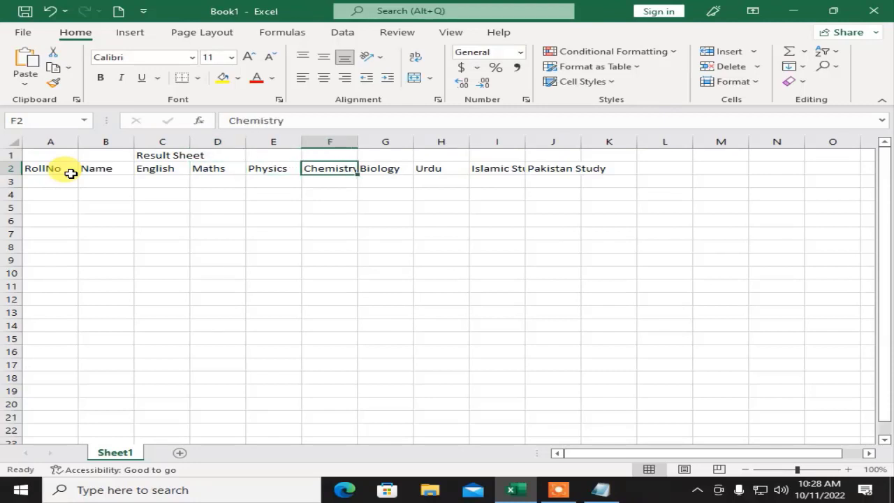
pyautogui.press('Right')
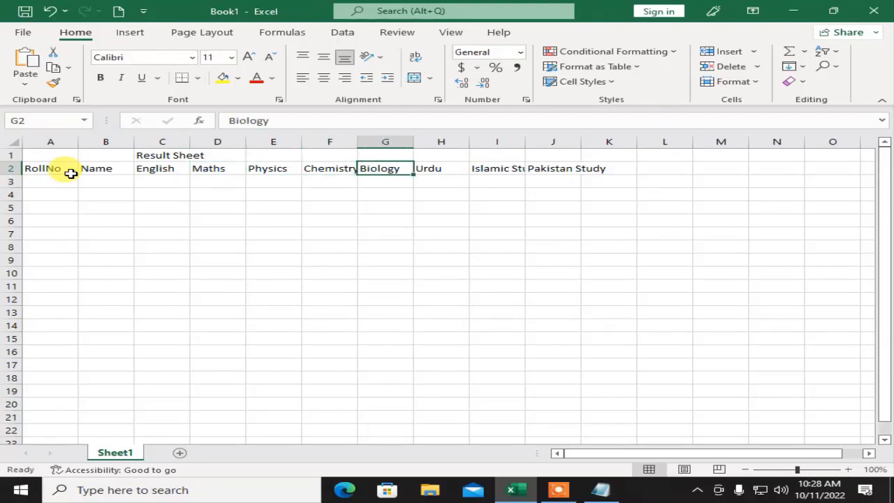
pyautogui.press('Right')
pyautogui.press('Right')
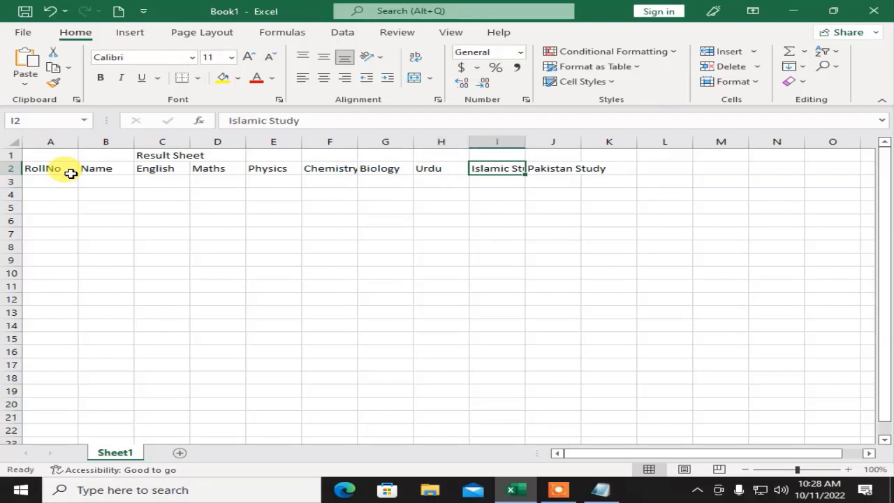
pyautogui.press('Right')
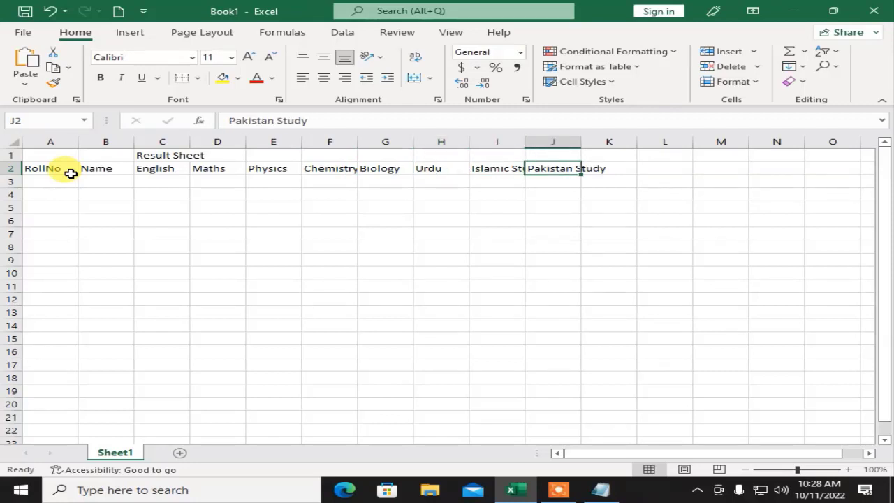
# Enter the headings "Total Marks" in K2 and "Obatined Marks" in L2
pyautogui.press('Right')
pyautogui.write('To')
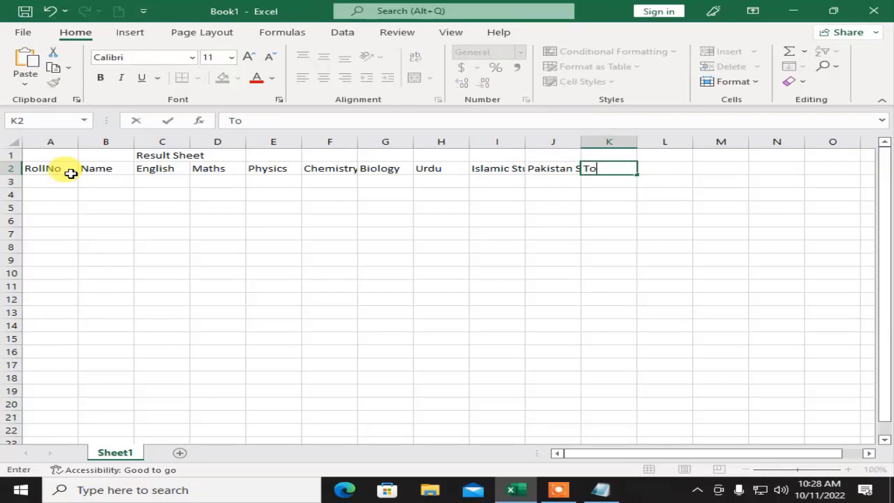
pyautogui.write('tal Mar')
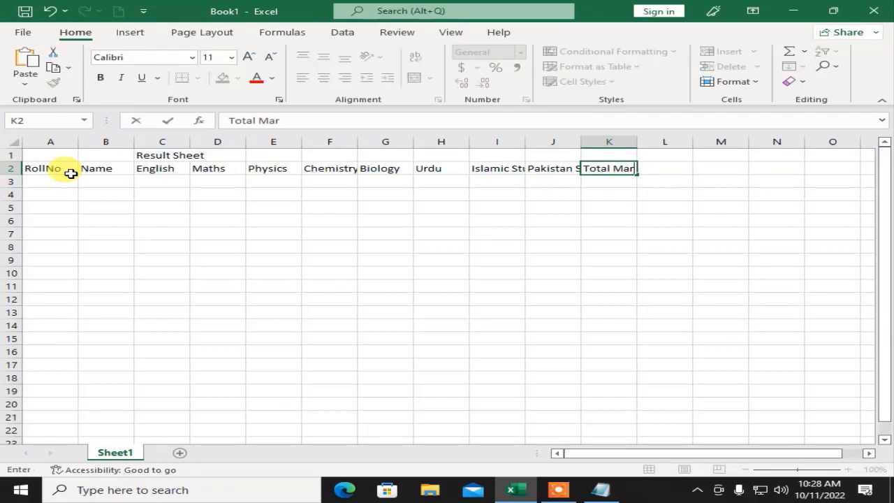
pyautogui.write('ks')
pyautogui.press('Right')
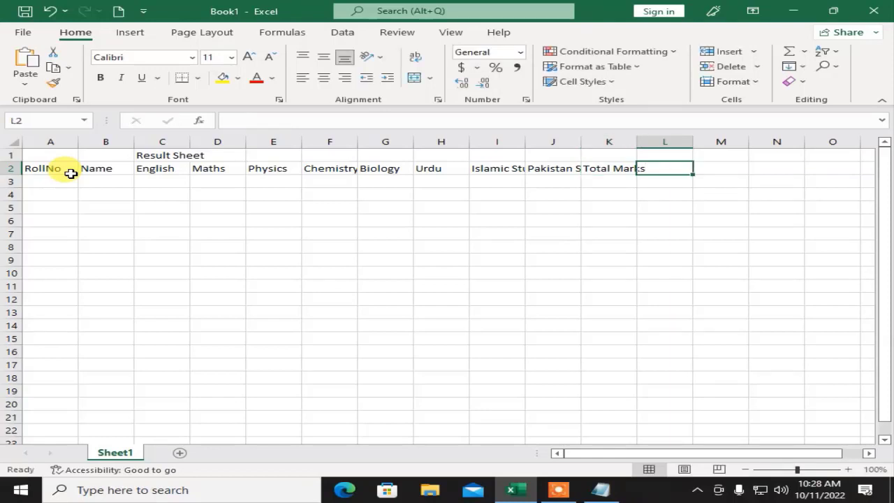
pyautogui.write('Obat')
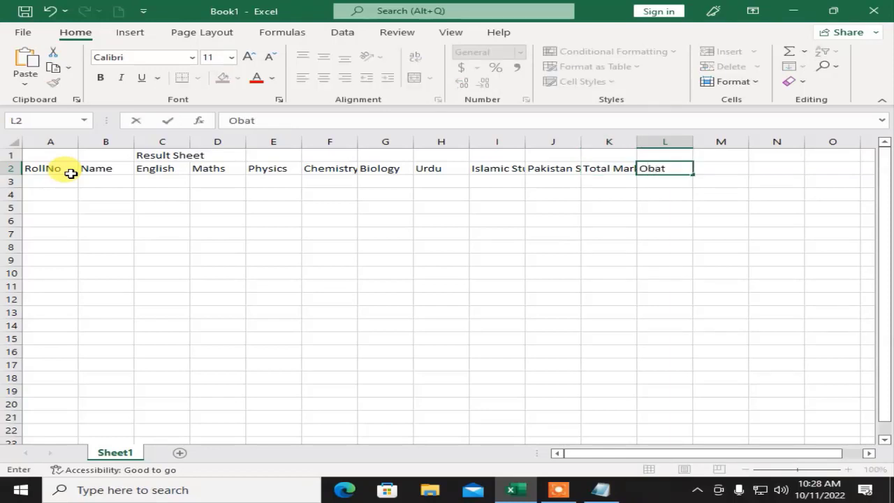
pyautogui.write('ined Marks')
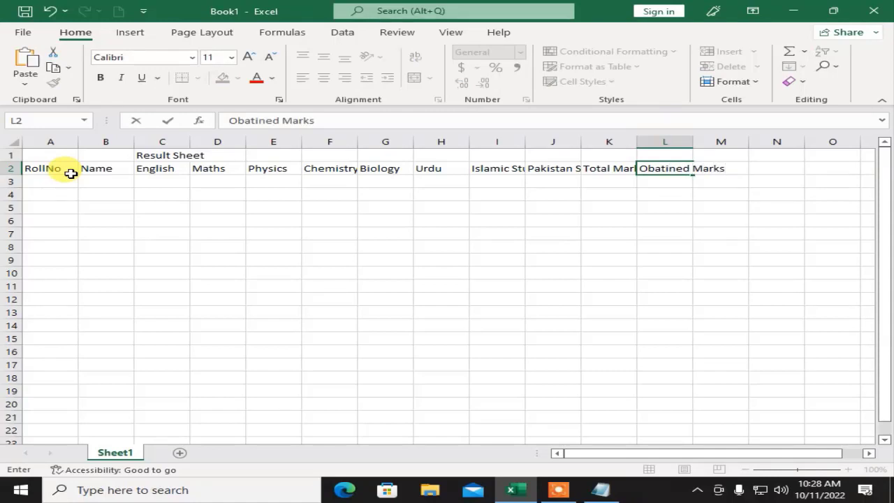
pyautogui.press('Tab')
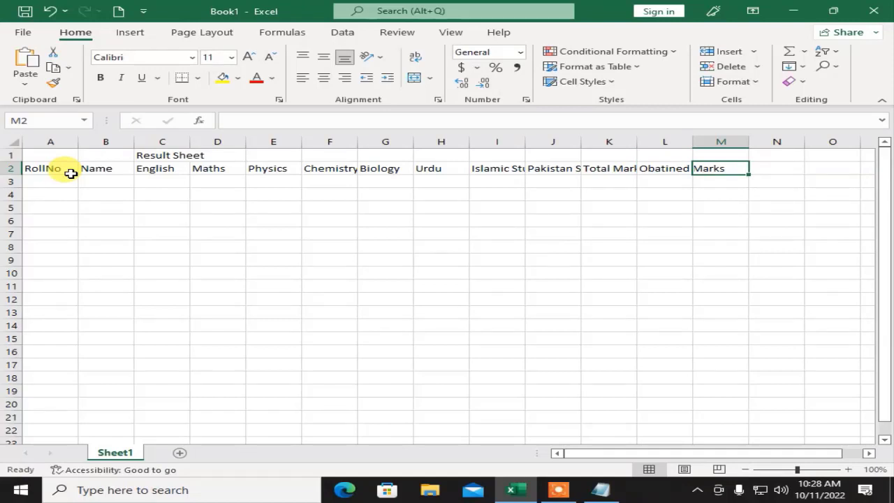
# Continue the heading row with "Percentage" in M2 and "Average" in N2
pyautogui.write('Percent')
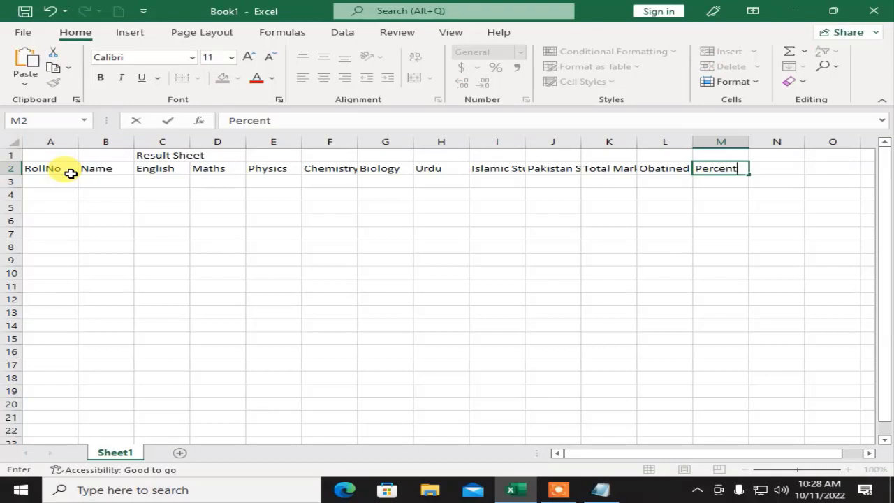
pyautogui.write('age')
pyautogui.press('Tab')
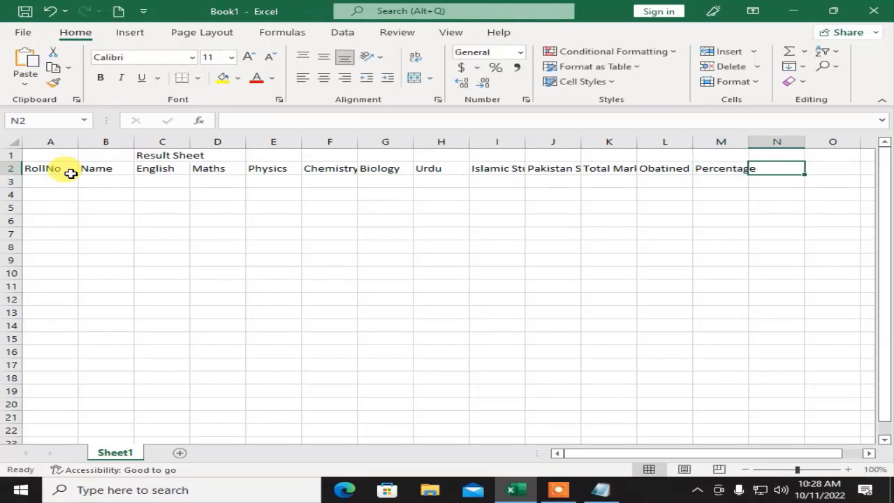
pyautogui.write('Avera')
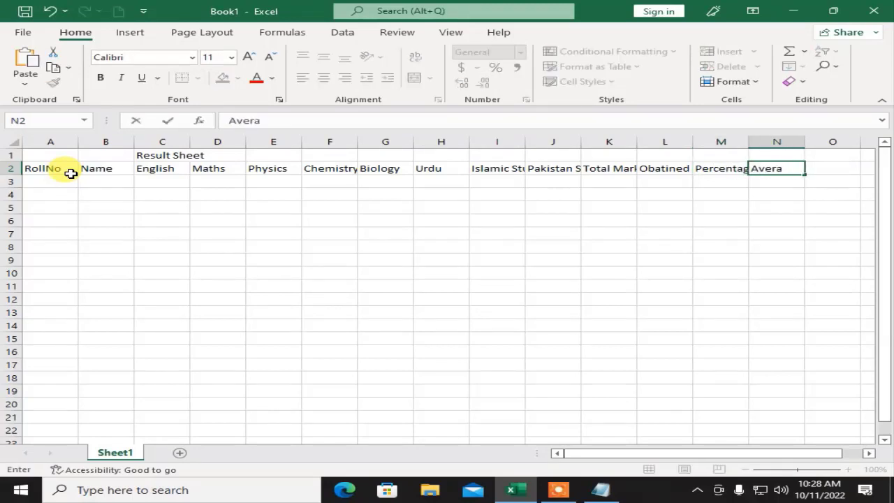
pyautogui.write('ge')
pyautogui.press('Tab')
# Complete the heading row with "Min" in O2 and "Max" in P2
pyautogui.write('M')
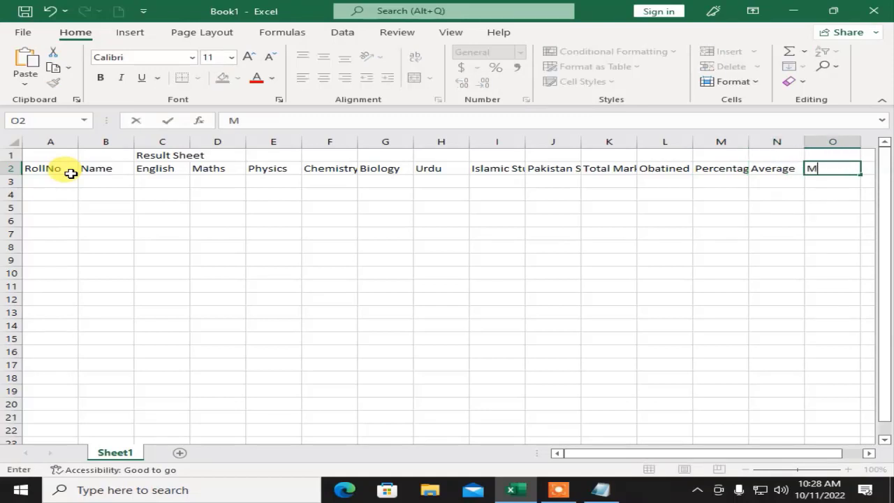
pyautogui.press('Tab')
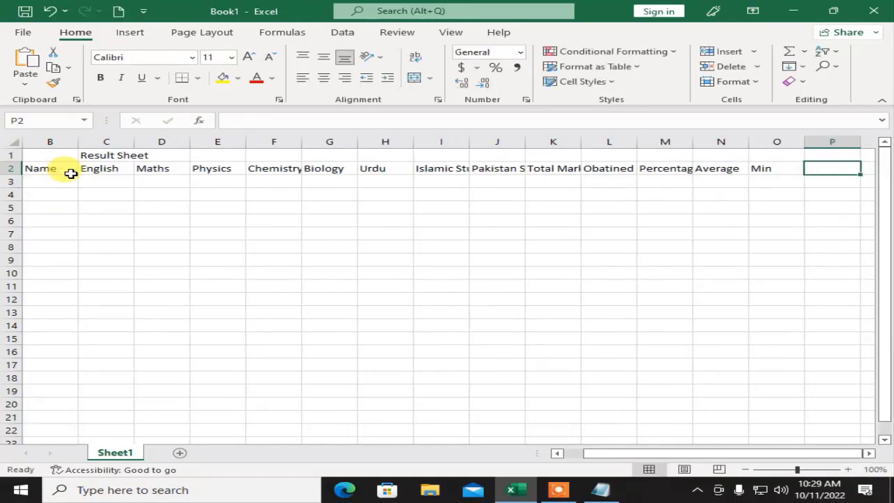
pyautogui.write('Max')
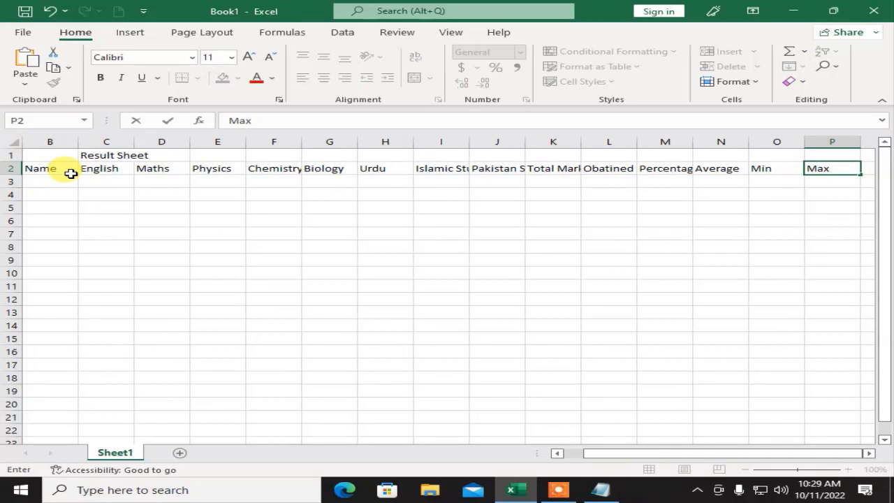
pyautogui.press('Return')
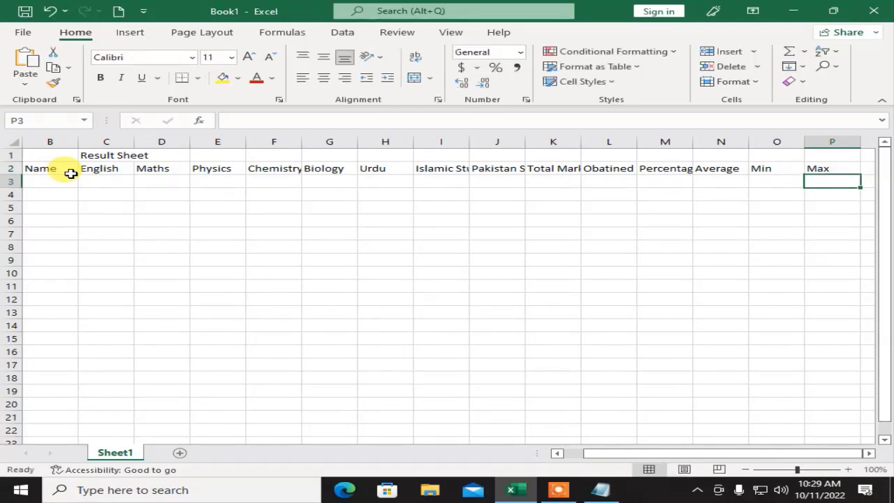
# Correct the spelling of the heading in L2 to "Obtained Marks"
pyautogui.press('Left')
pyautogui.press('Left')
pyautogui.press('Left')
pyautogui.press('Left')
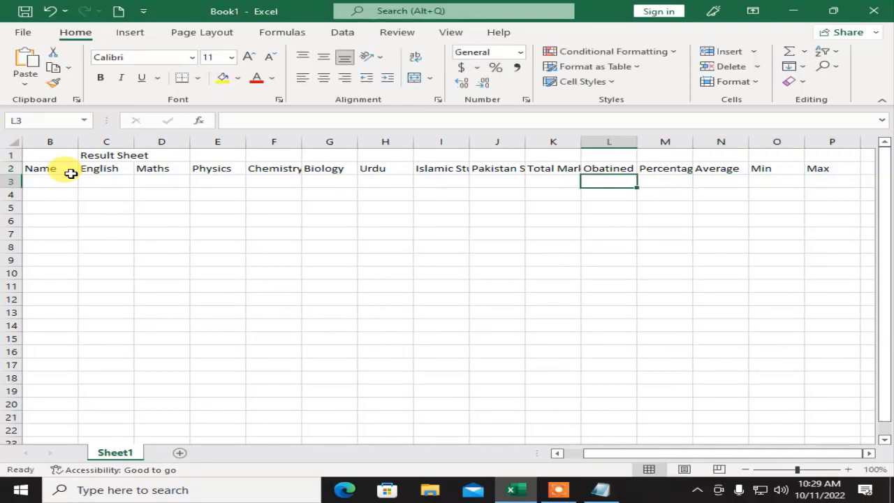
pyautogui.press('Up')
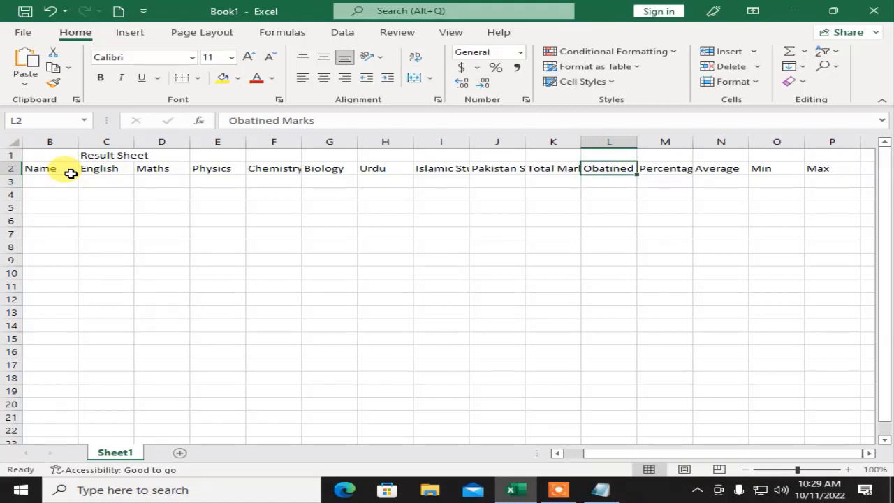
pyautogui.click(250, 120)
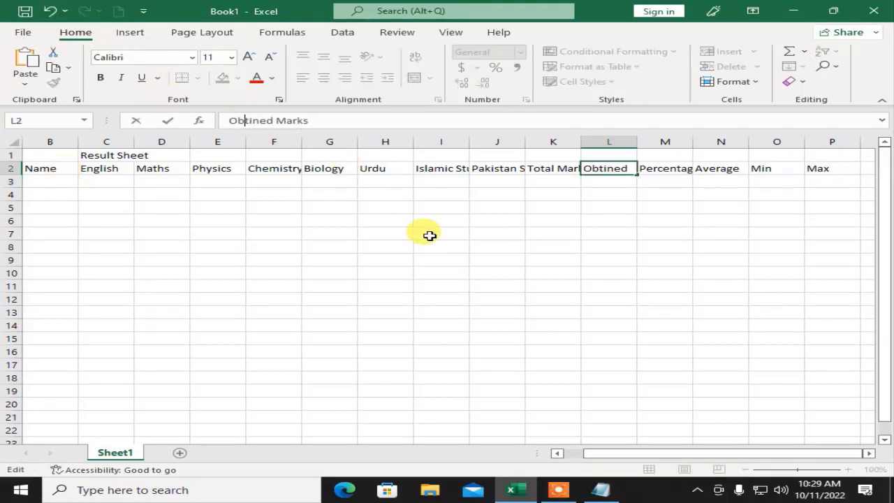
pyautogui.press('BackSpace')
pyautogui.write('a')
pyautogui.press('Return')
pyautogui.press('Up')
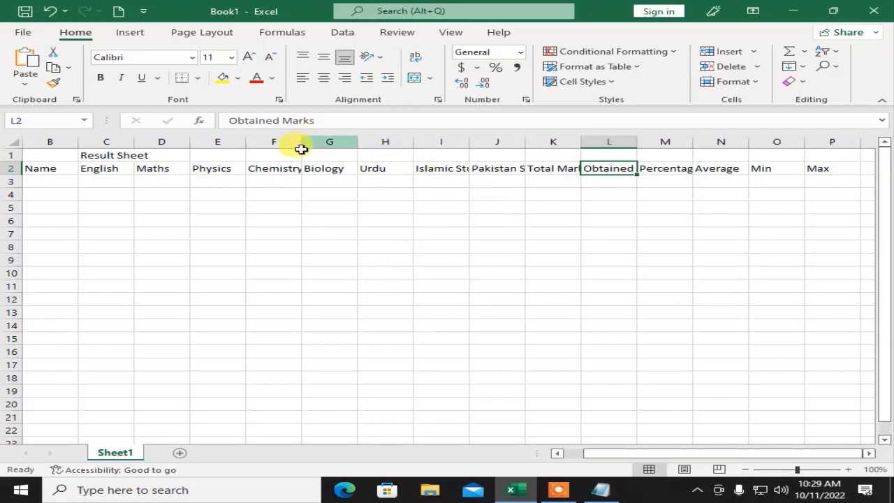
# AutoFit the widths of columns F, I and J to the Chemistry, Islamic Study and Pakistan Study headings
pyautogui.click(207, 246)
pyautogui.click(216, 169)
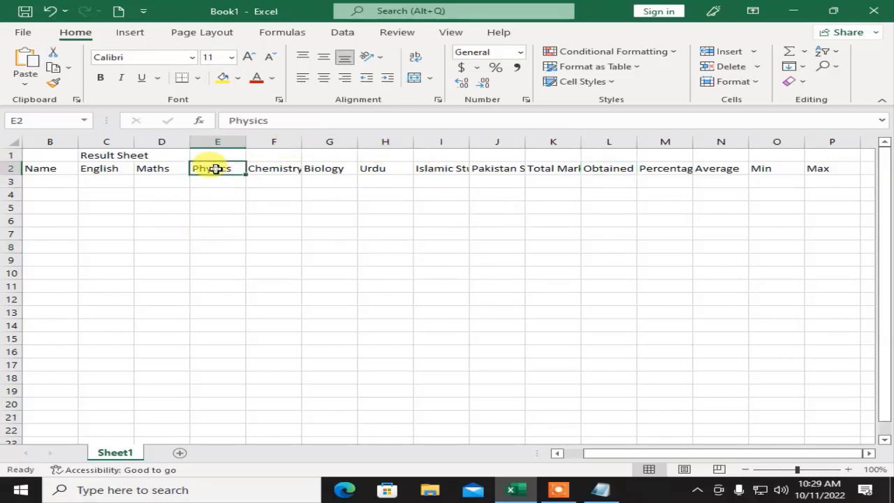
pyautogui.doubleClick(301, 142)
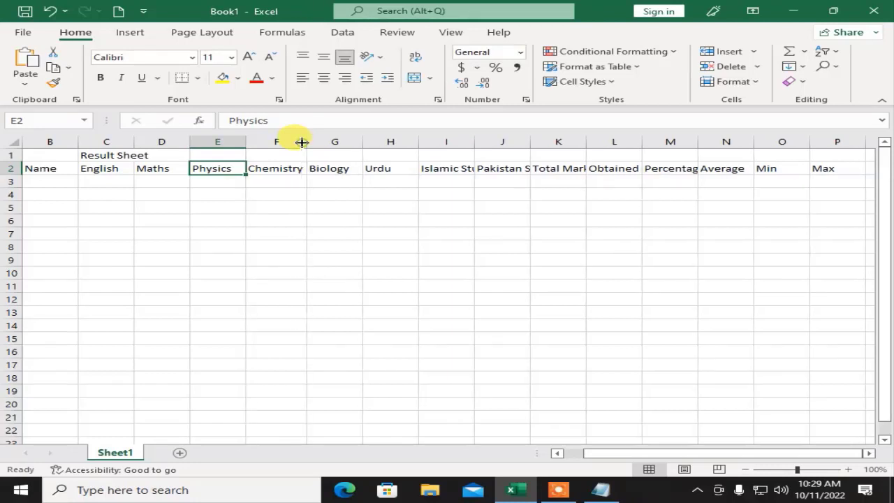
pyautogui.doubleClick(476, 141)
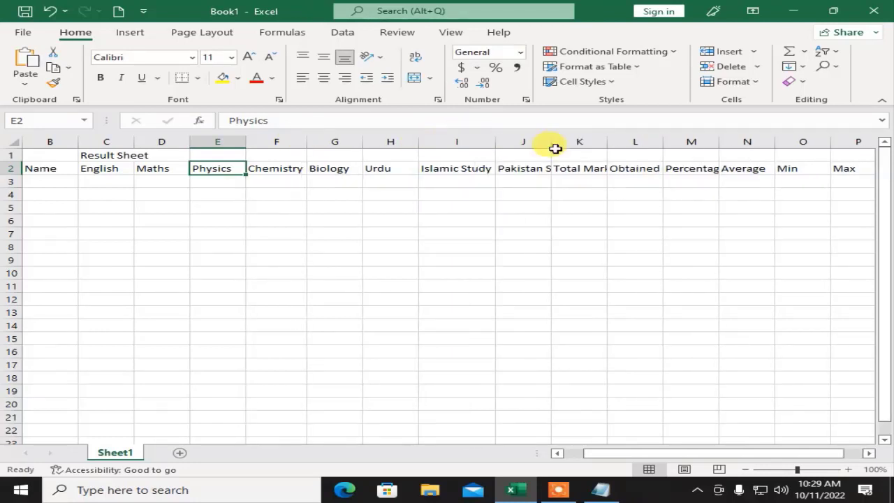
pyautogui.doubleClick(553, 141)
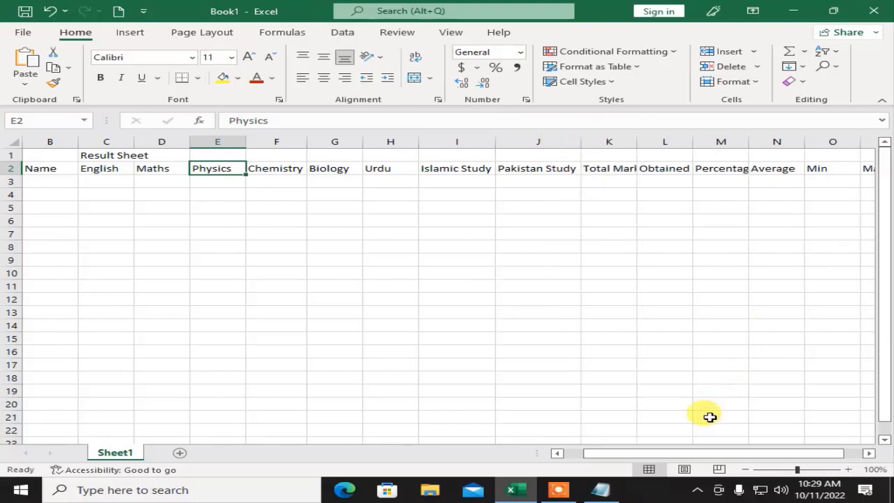
# AutoFit the widths of columns K, L and M to the Total Marks, Obtained Marks and Percentage headings
pyautogui.moveTo(701, 452); pyautogui.dragTo(804, 443)
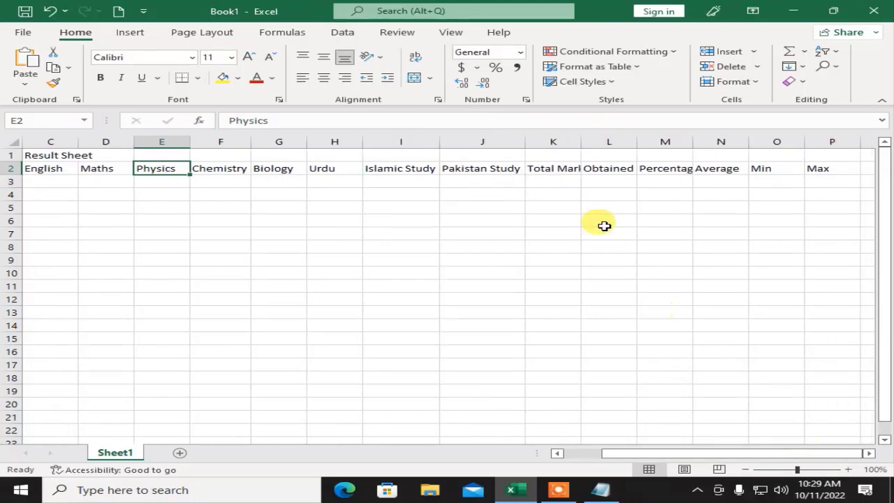
pyautogui.doubleClick(581, 142)
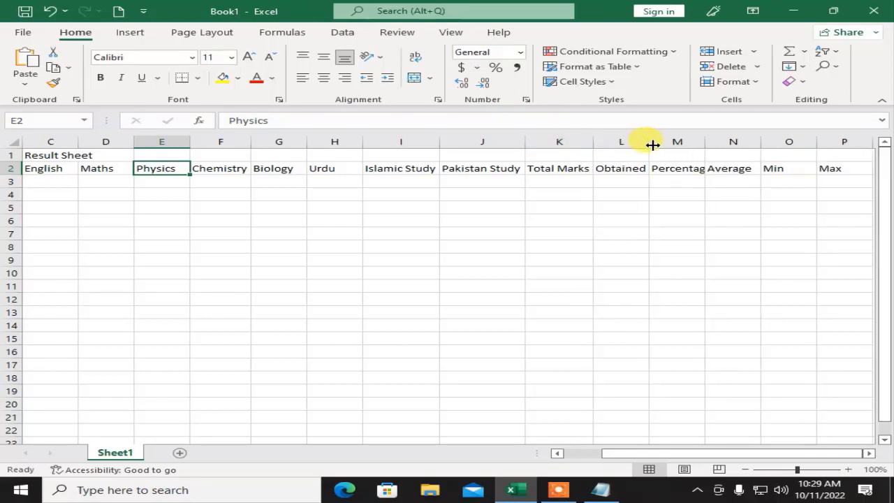
pyautogui.doubleClick(652, 141)
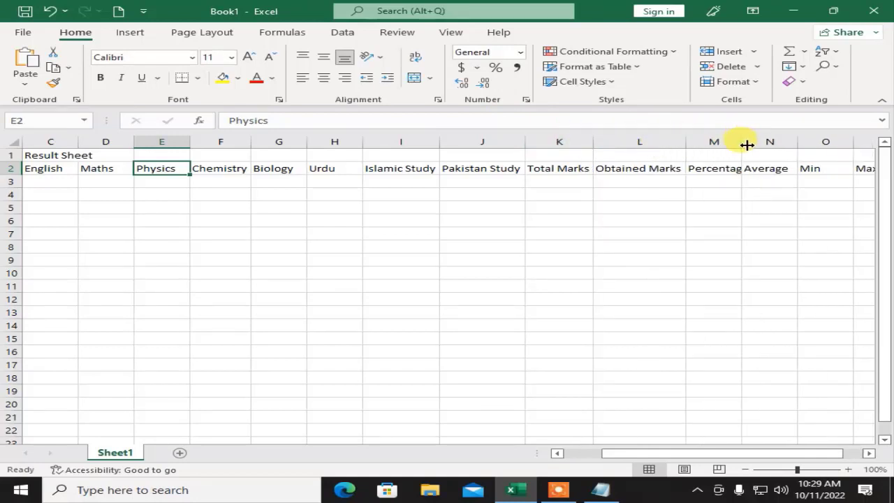
pyautogui.doubleClick(743, 143)
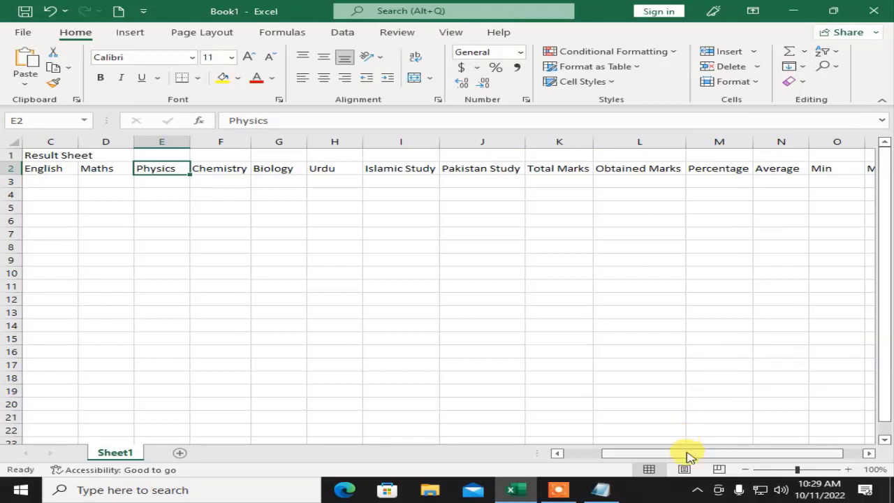
pyautogui.moveTo(689, 455); pyautogui.dragTo(789, 455)
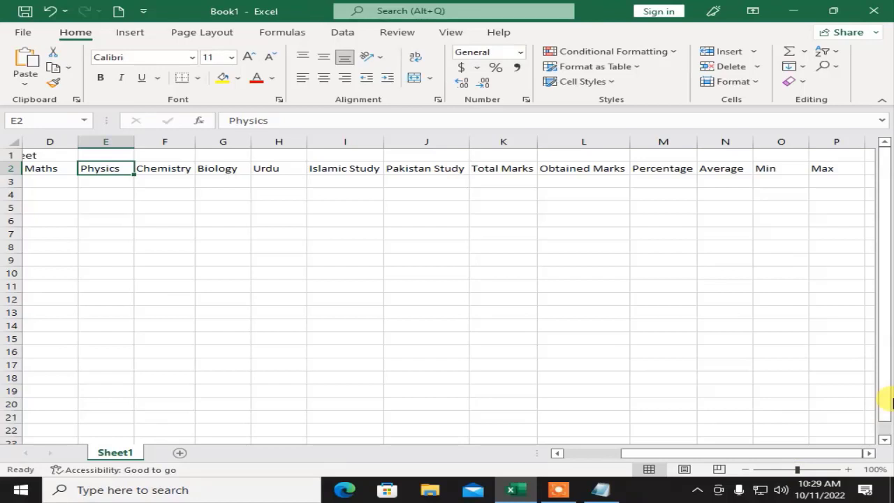
pyautogui.click(521, 378)
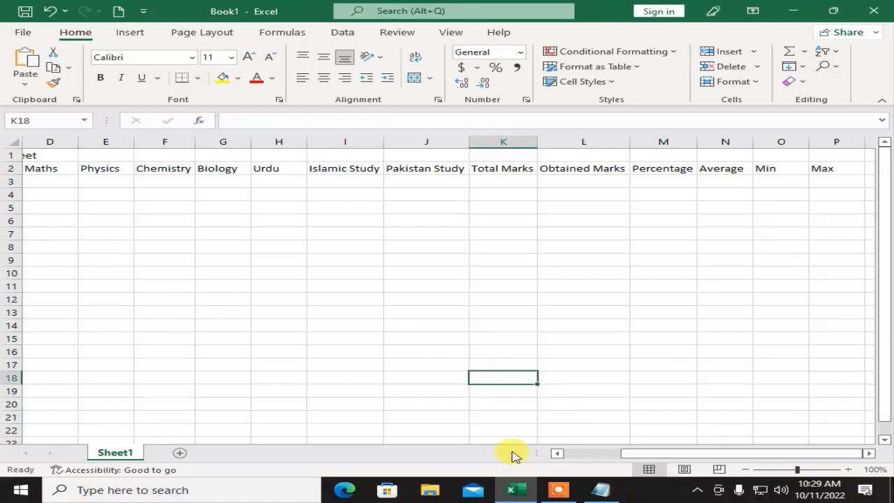
# Merge and center the "Result Sheet" title across cells A1 to P1
pyautogui.moveTo(665, 453); pyautogui.dragTo(522, 472)
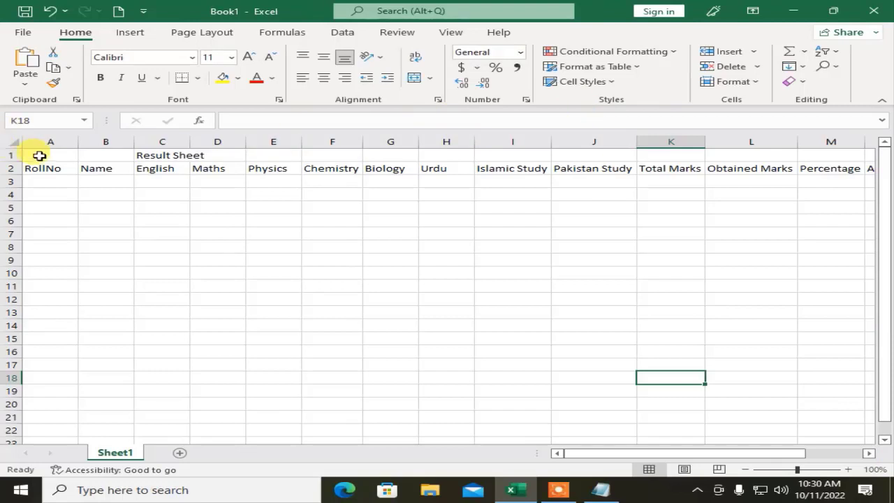
pyautogui.click(147, 154)
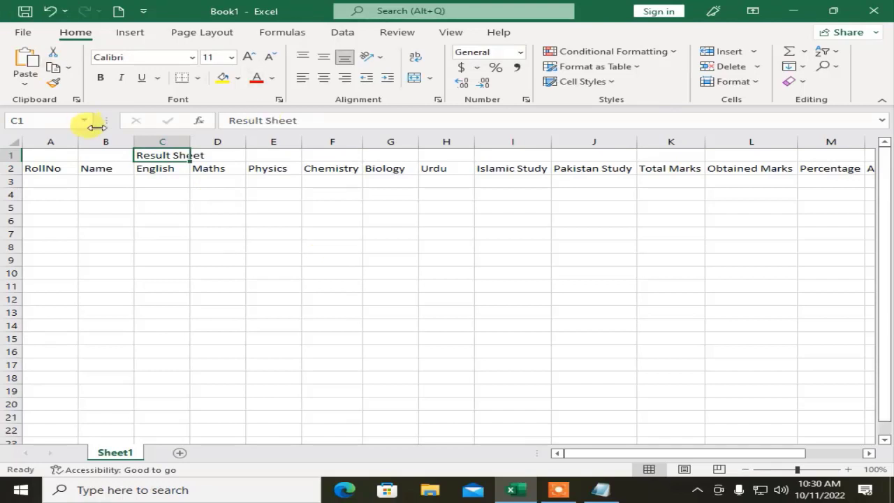
pyautogui.click(167, 230)
pyautogui.moveTo(58, 156); pyautogui.dragTo(760, 157)
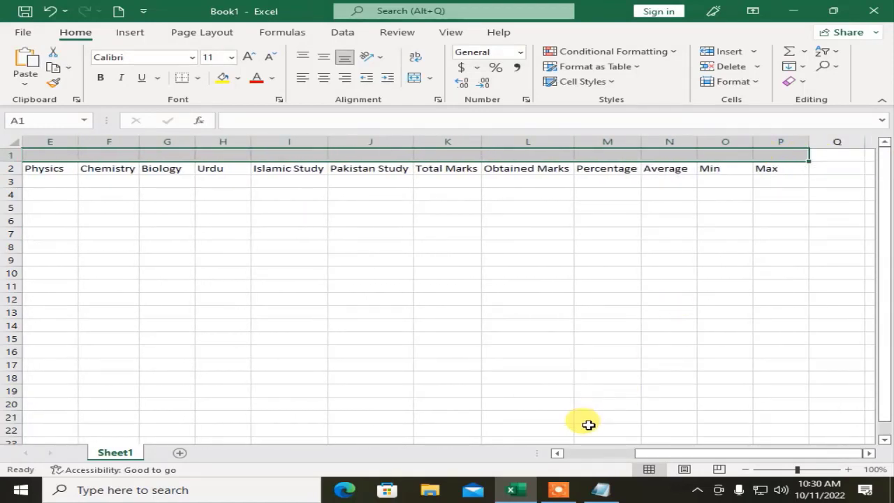
pyautogui.moveTo(664, 453); pyautogui.dragTo(575, 471)
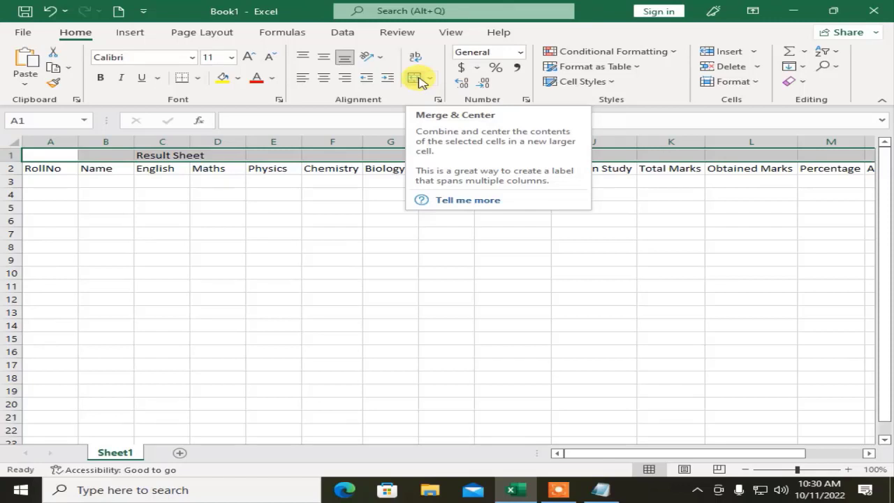
pyautogui.click(417, 79)
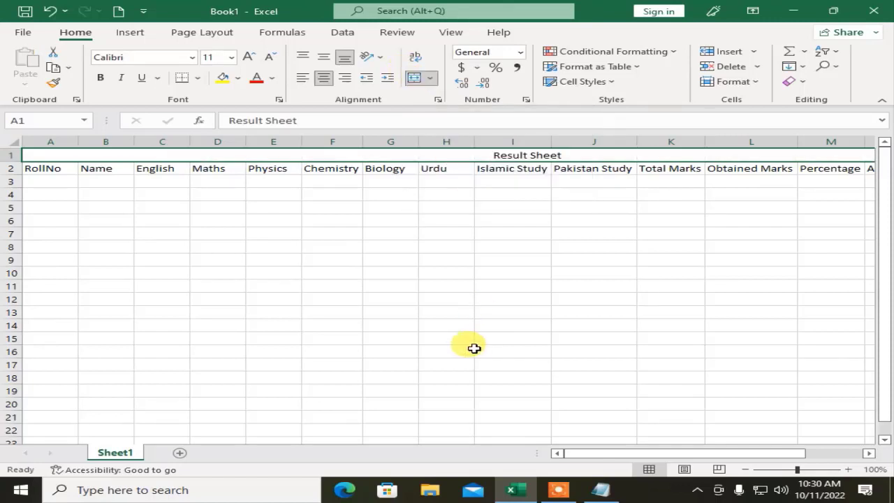
# Set the font of the merged "Result Sheet" title in row 1 to Algerian
pyautogui.click(435, 363)
pyautogui.click(319, 152)
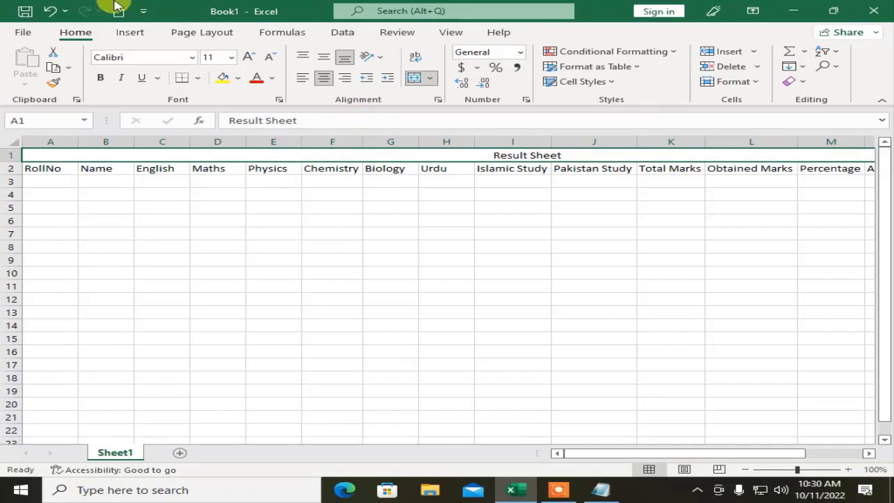
pyautogui.click(193, 57)
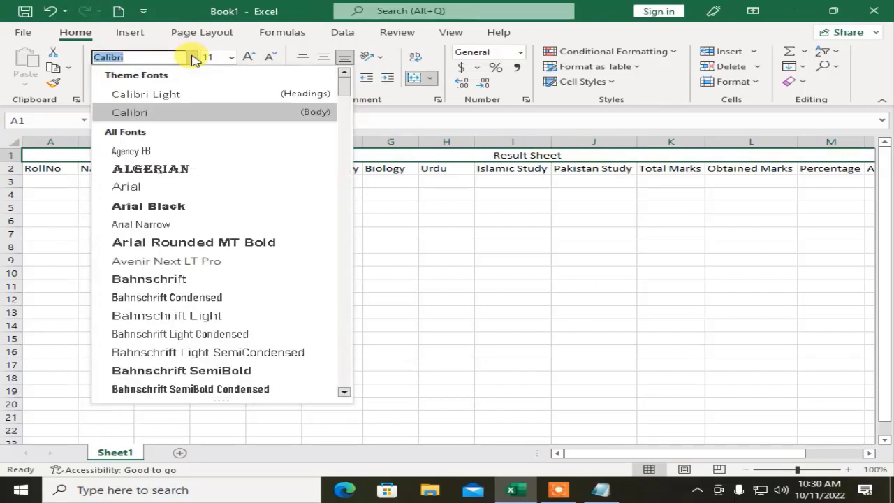
pyautogui.click(181, 171)
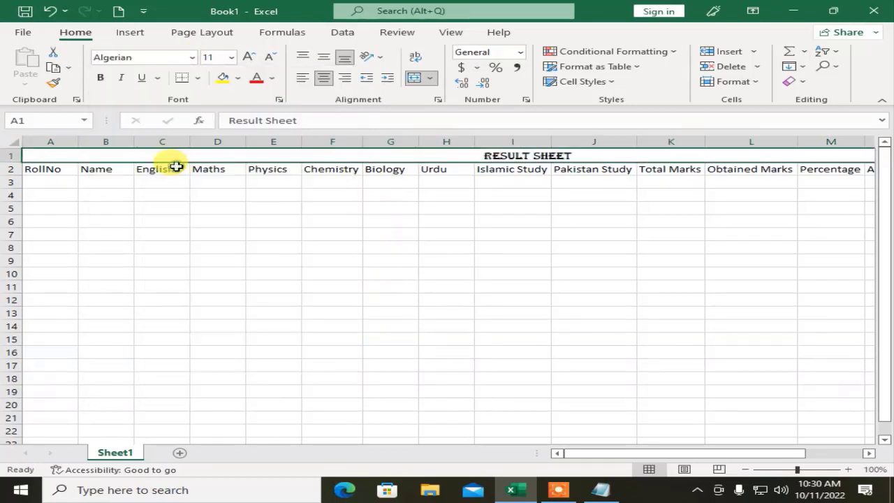
# Increase the font size of the merged "Result Sheet" title to 72
pyautogui.click(248, 57)
pyautogui.click(248, 58)
pyautogui.click(249, 58)
pyautogui.click(249, 57)
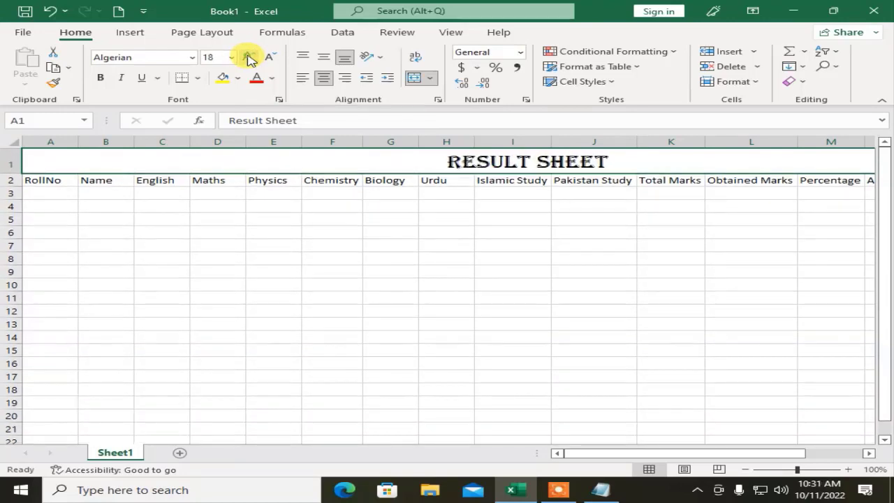
pyautogui.click(248, 57)
pyautogui.click(248, 57)
pyautogui.click(248, 57)
pyautogui.click(248, 57)
pyautogui.click(248, 58)
pyautogui.click(248, 57)
pyautogui.click(248, 58)
pyautogui.click(248, 57)
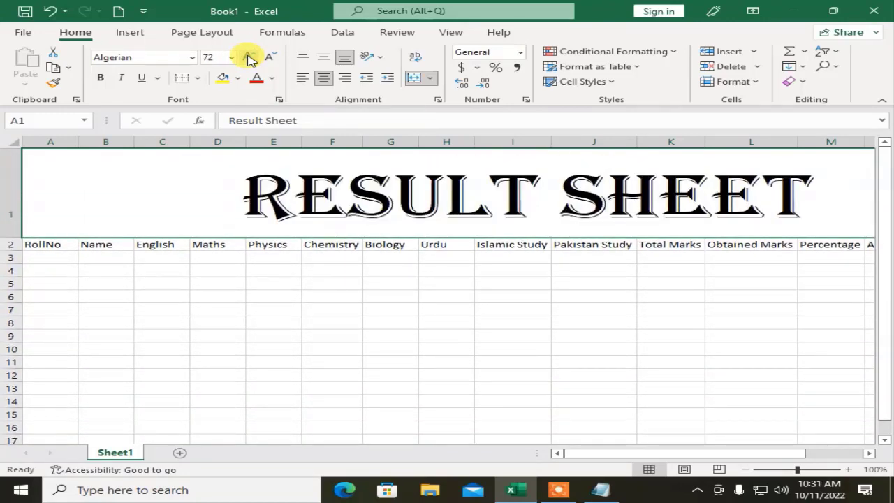
# Color the "Result Sheet" title text red and give its merged cell a light gold fill
pyautogui.click(273, 77)
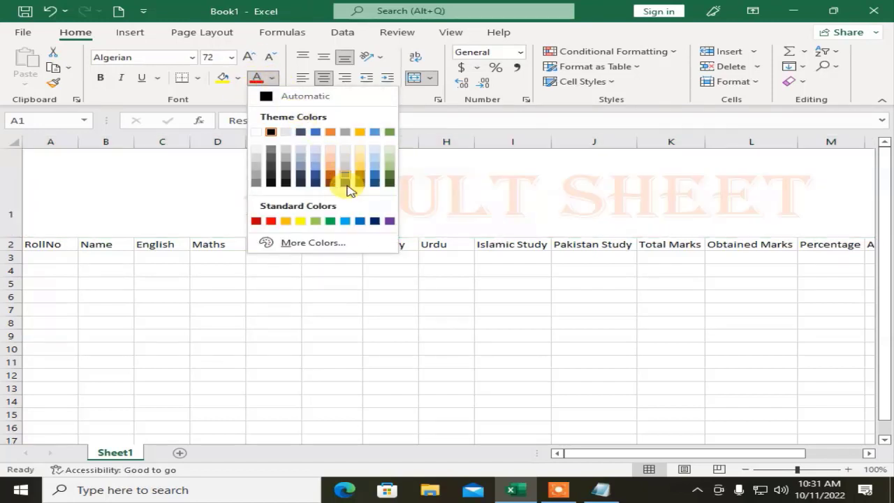
pyautogui.click(272, 223)
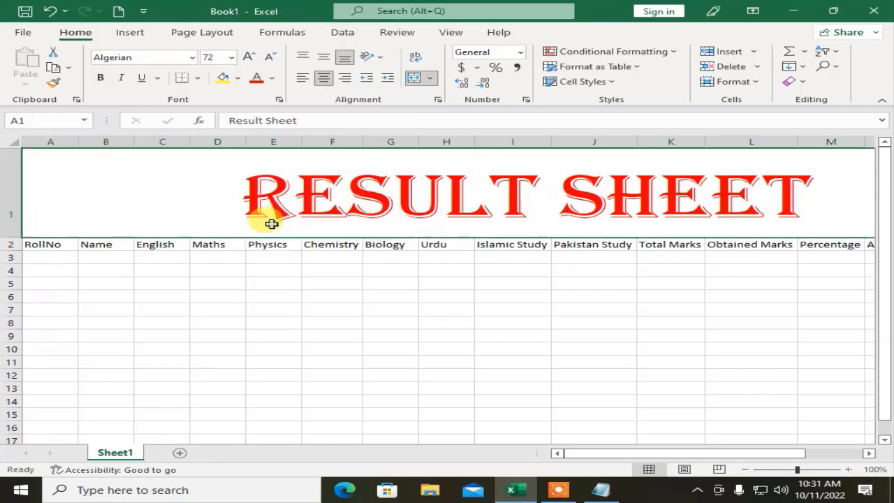
pyautogui.click(238, 78)
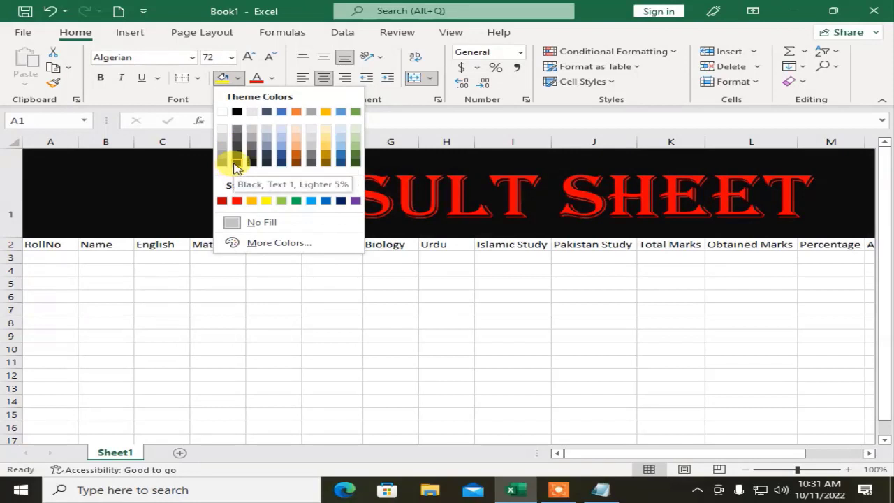
pyautogui.click(236, 167)
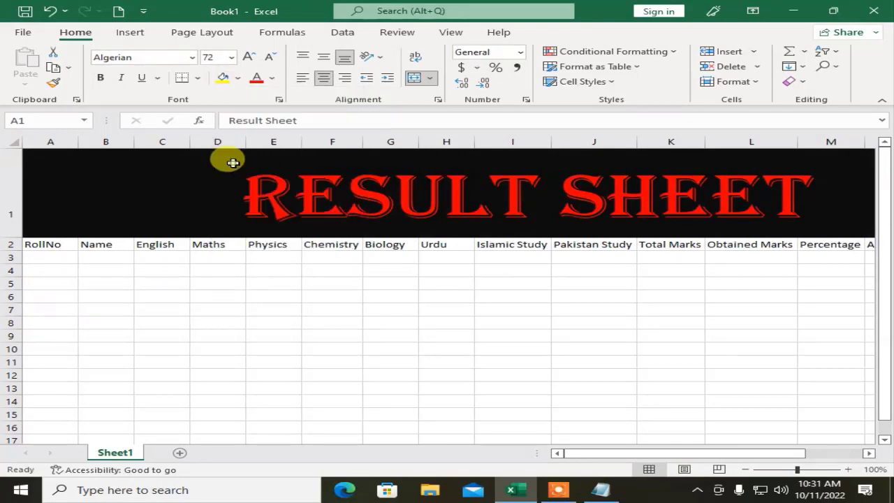
pyautogui.click(238, 78)
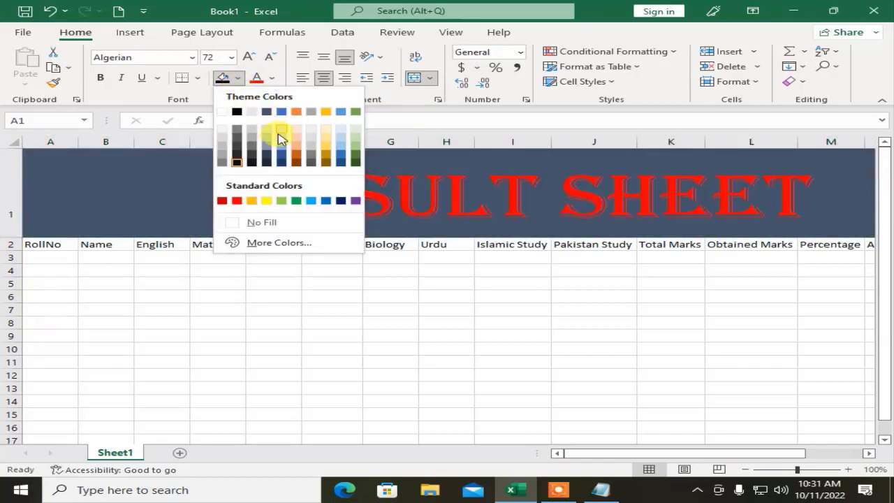
pyautogui.click(325, 144)
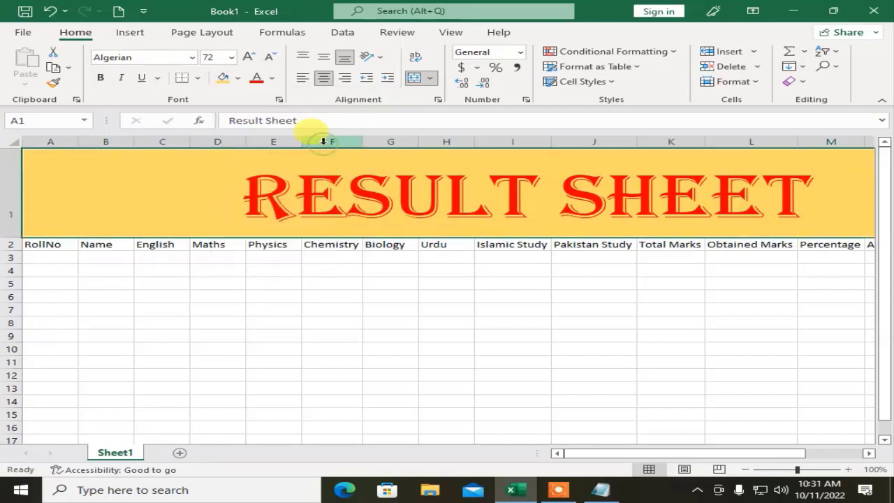
pyautogui.click(165, 273)
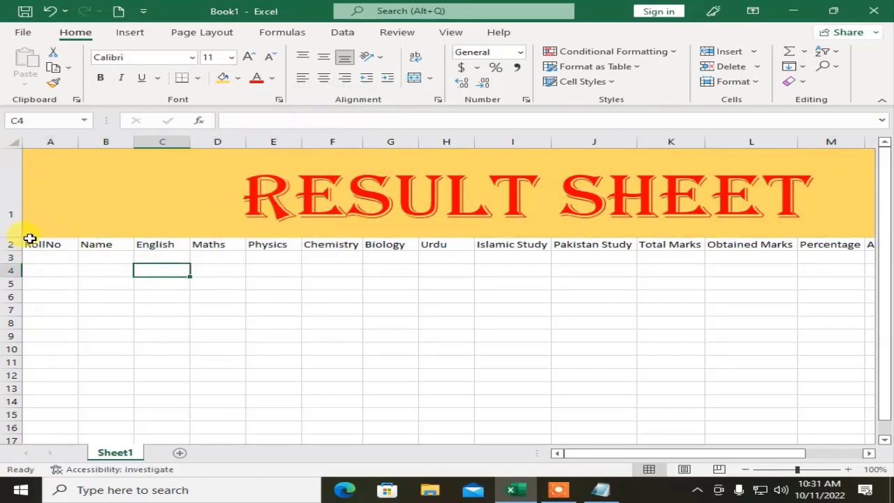
# Set the font of the column headings in cells A2 to P2 to Arial Rounded MT Bold
pyautogui.moveTo(38, 237); pyautogui.dragTo(784, 242)
pyautogui.moveTo(865, 242); pyautogui.dragTo(793, 248)
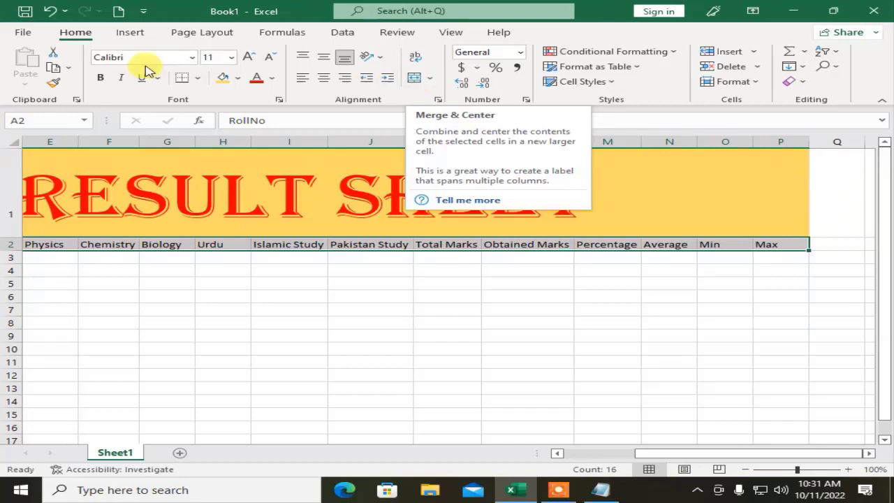
pyautogui.click(190, 57)
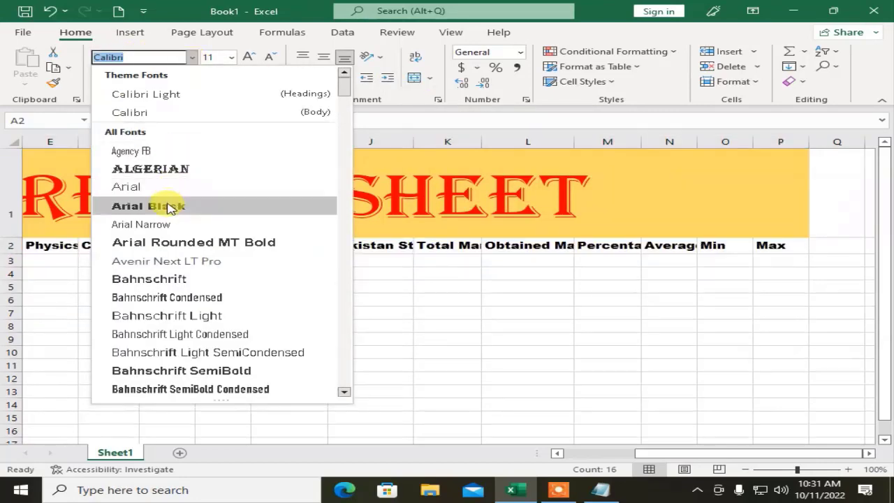
pyautogui.click(155, 246)
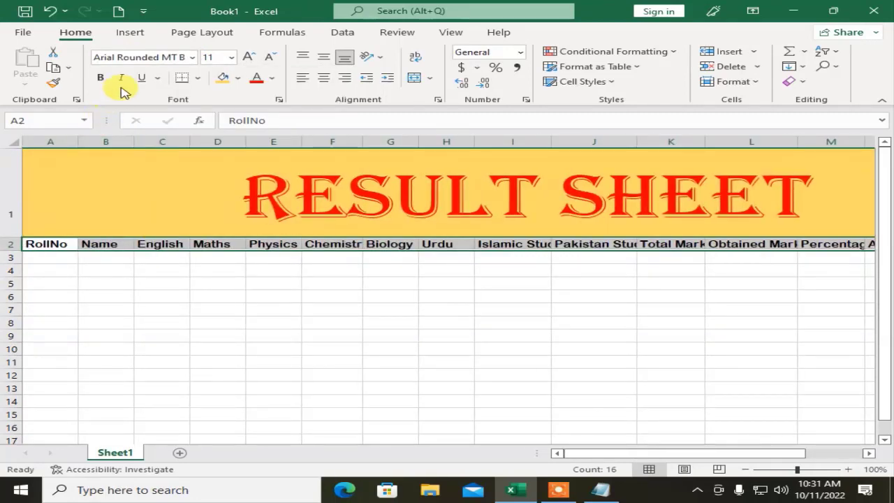
# Fill the heading cells A2 to P2 with yellow and color their text purple
pyautogui.click(237, 77)
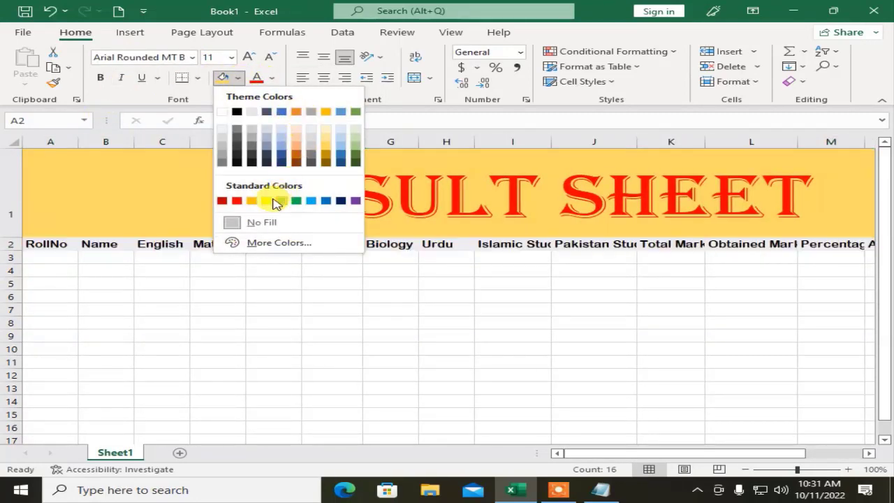
pyautogui.click(267, 201)
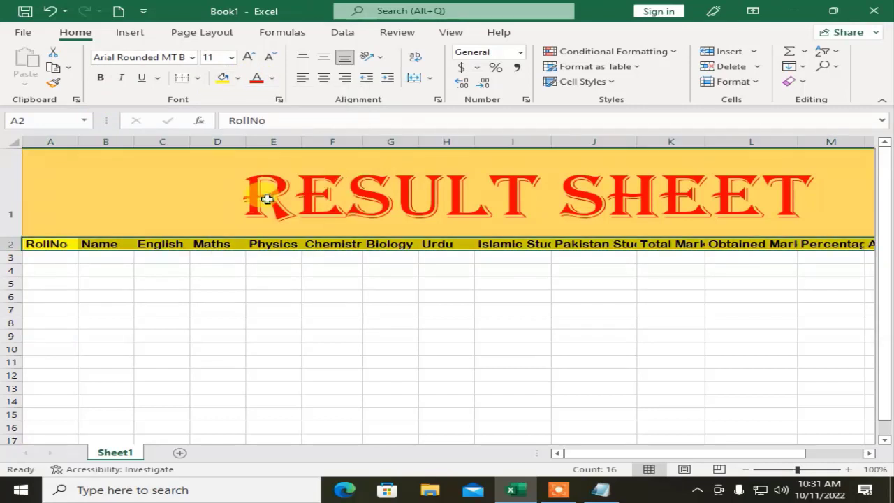
pyautogui.click(277, 80)
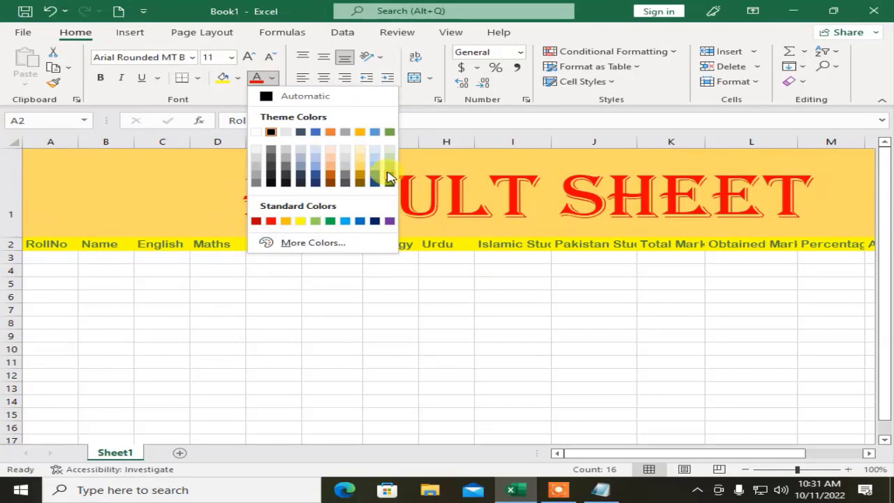
pyautogui.click(390, 221)
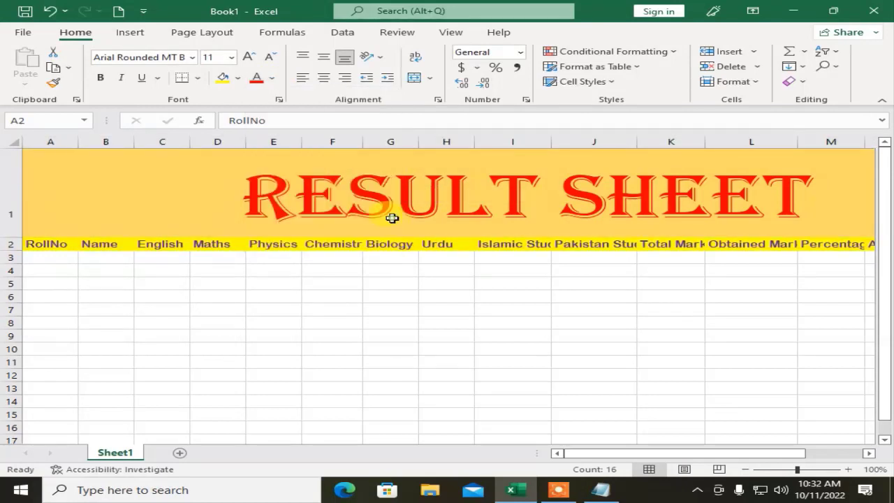
# AutoFit columns F, I and J to the restyled Chemistry, Islamic Study and Pakistan Study headings
pyautogui.doubleClick(362, 143)
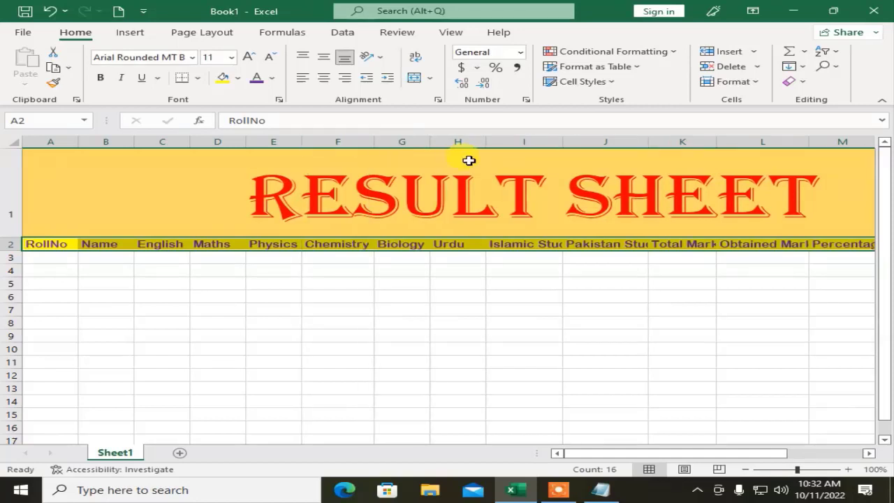
pyautogui.doubleClick(562, 141)
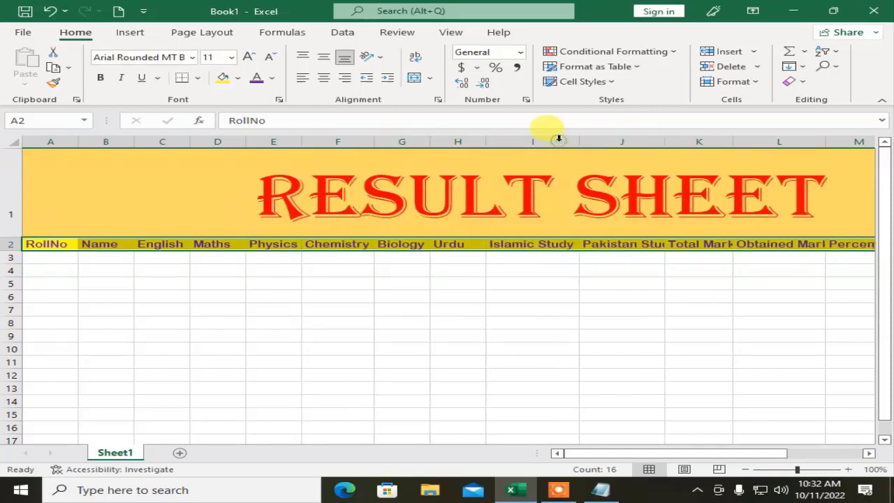
pyautogui.doubleClick(663, 140)
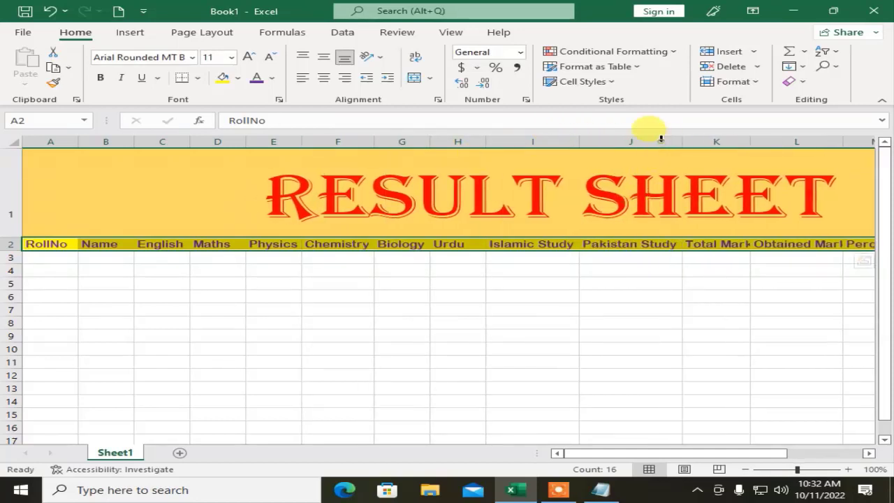
# AutoFit columns K, L, M and N to the restyled Total Marks, Obtained Marks, Percentage and Average headings
pyautogui.moveTo(673, 451); pyautogui.dragTo(879, 421)
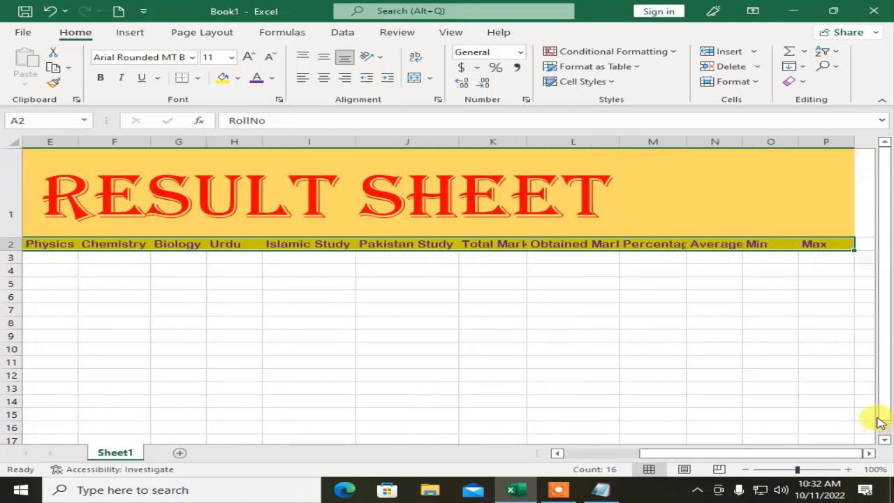
pyautogui.doubleClick(529, 141)
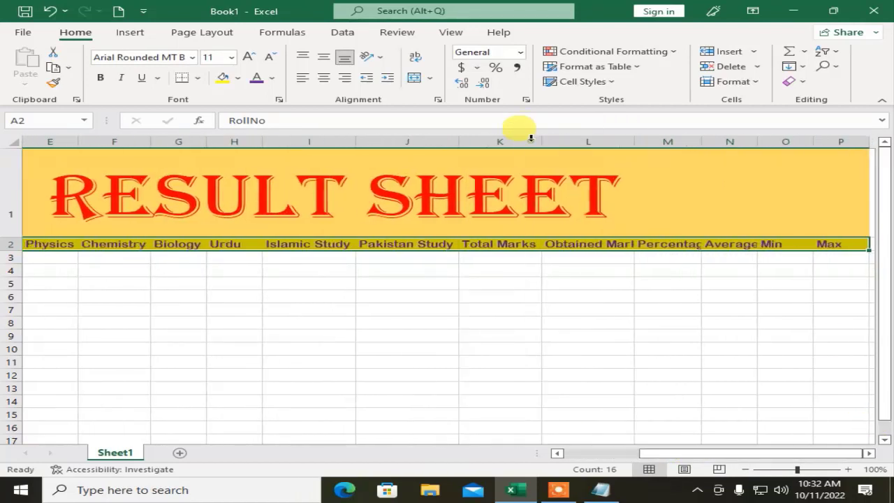
pyautogui.doubleClick(637, 141)
pyautogui.moveTo(711, 454); pyautogui.dragTo(723, 455)
pyautogui.doubleClick(663, 142)
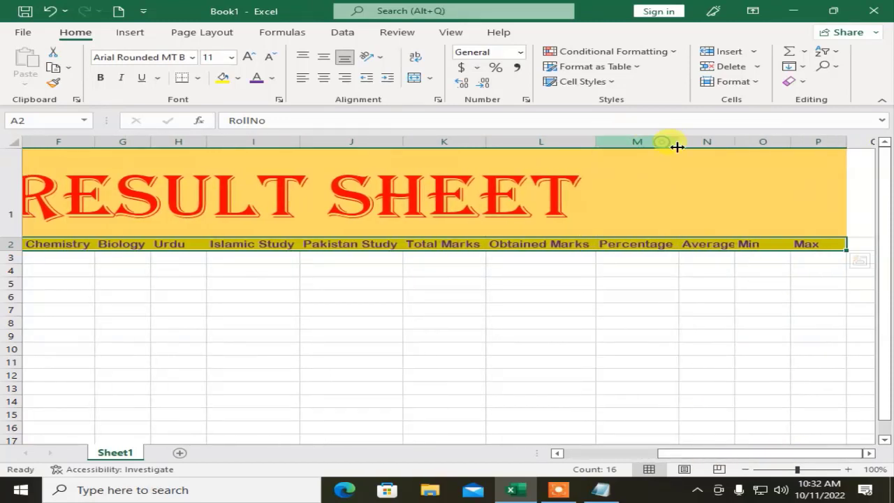
pyautogui.doubleClick(730, 141)
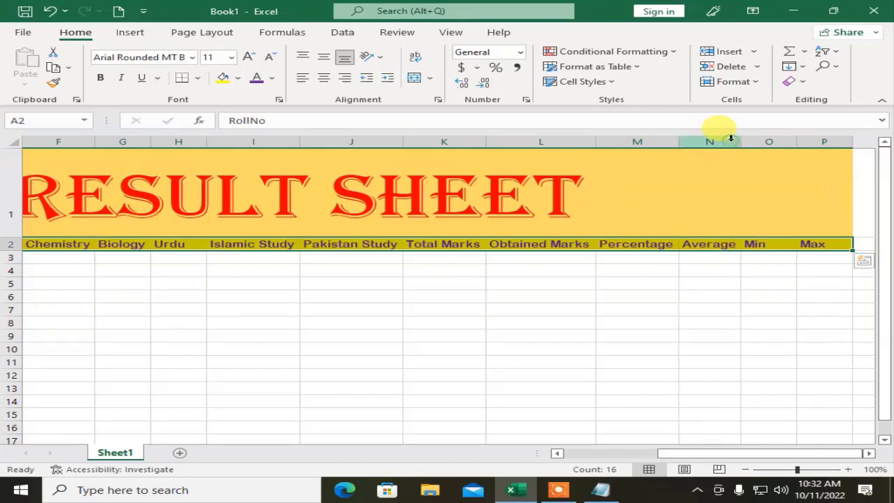
pyautogui.click(719, 274)
# Enter the roll numbers 121, 122, 123, 124 and 125 in cells A3 to A7
pyautogui.click(593, 257)
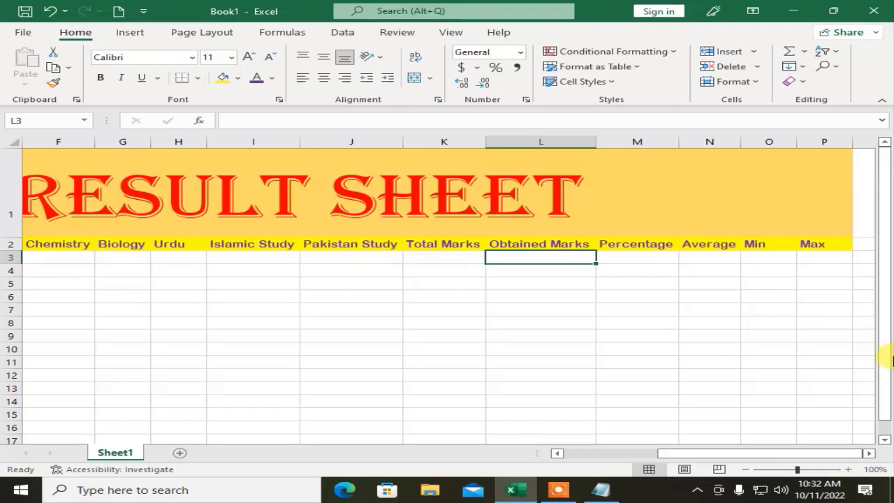
pyautogui.press('Left')
pyautogui.press('Left')
pyautogui.press('Left')
pyautogui.press('Left')
pyautogui.press('Left')
pyautogui.press('Left')
pyautogui.press('Left')
pyautogui.press('Left')
pyautogui.press('Left')
pyautogui.press('Left')
pyautogui.press('Left')
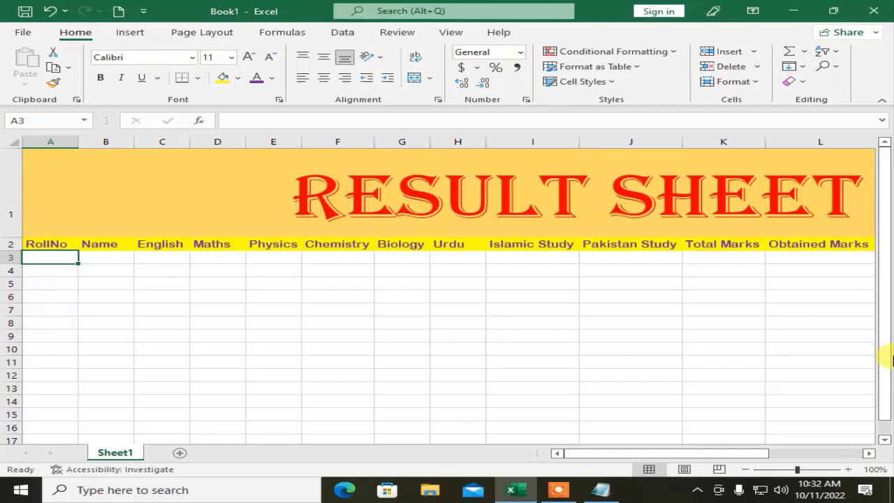
pyautogui.write('121')
pyautogui.press('Return')
pyautogui.write('122')
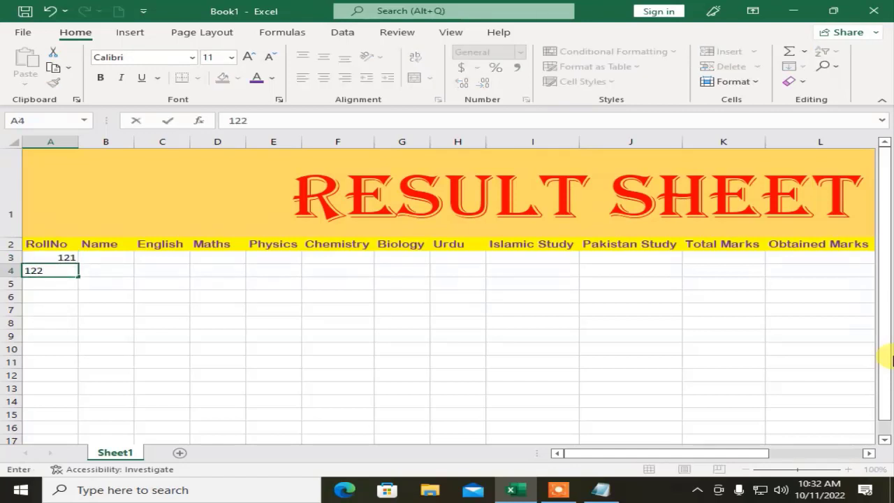
pyautogui.press('Return')
pyautogui.write('123')
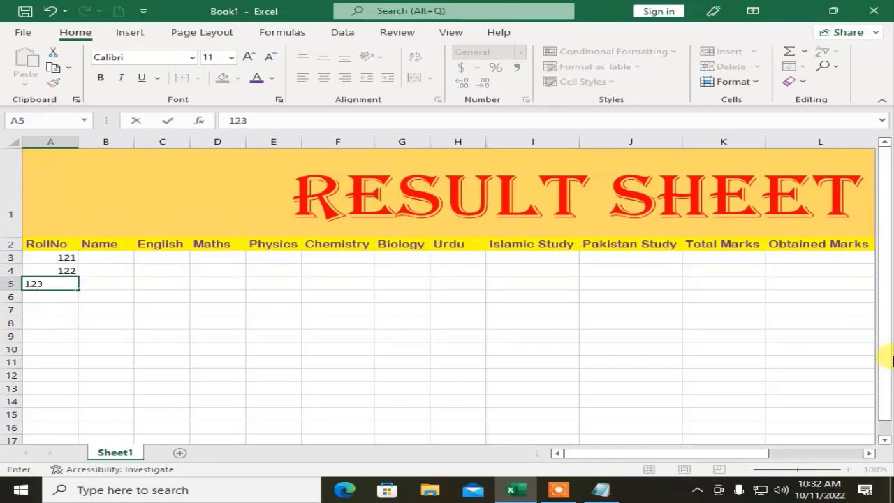
pyautogui.press('Return')
pyautogui.write('124')
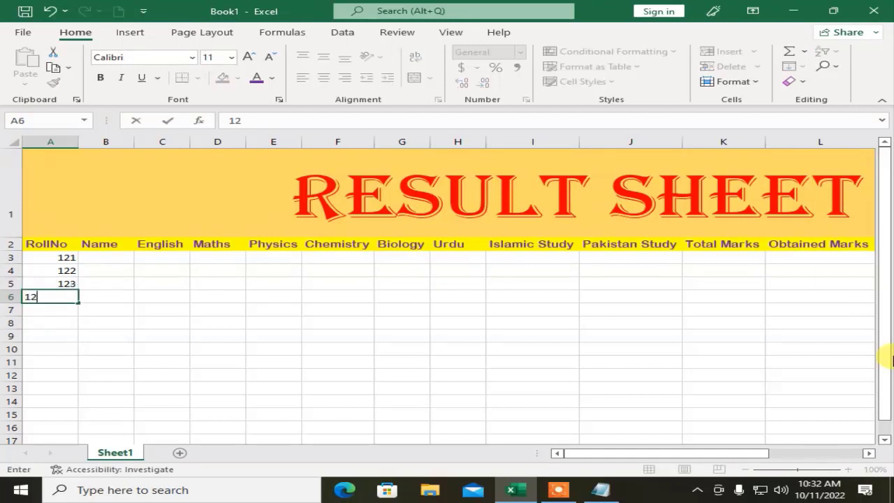
pyautogui.press('Return')
pyautogui.write('125')
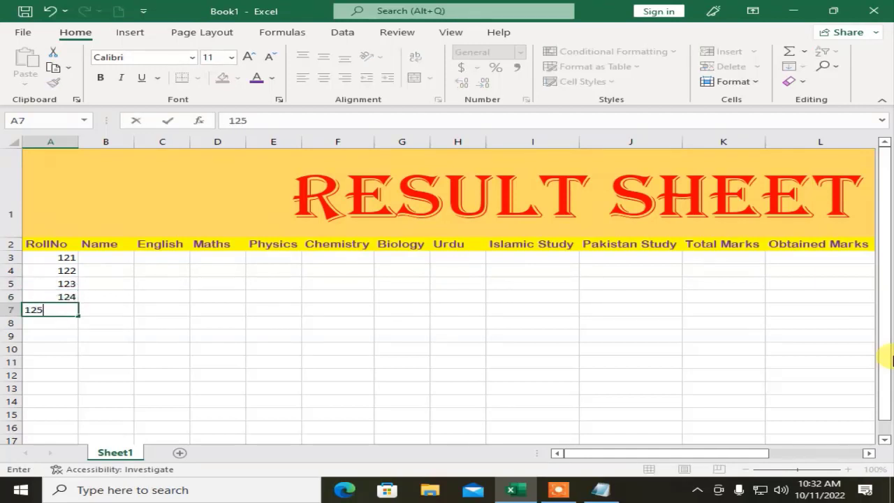
pyautogui.press('Up')
# Enter the first two students' names in the Name column, cells B3 and B4
pyautogui.press('Up')
pyautogui.press('Up')
pyautogui.press('Up')
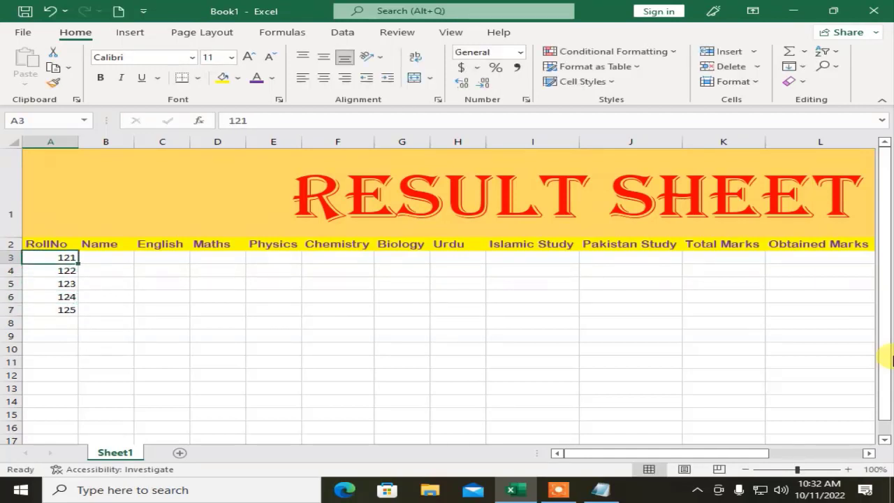
pyautogui.press('Right')
pyautogui.write('Ali')
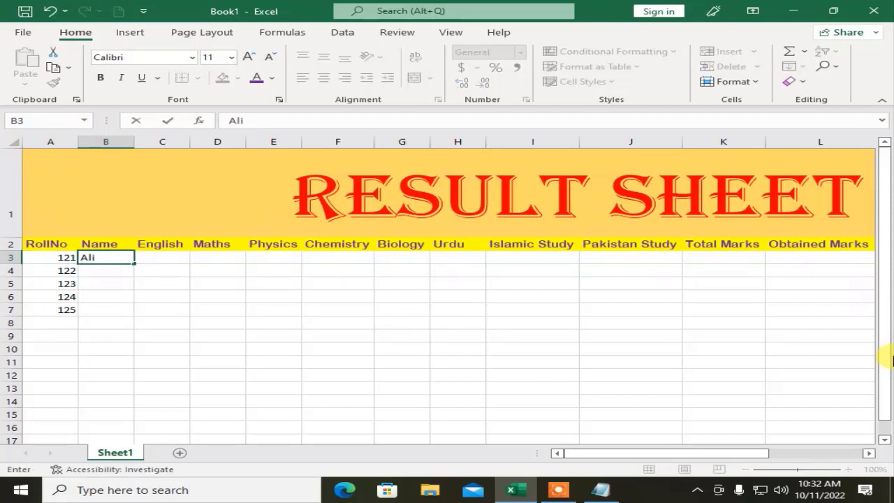
pyautogui.press('Return')
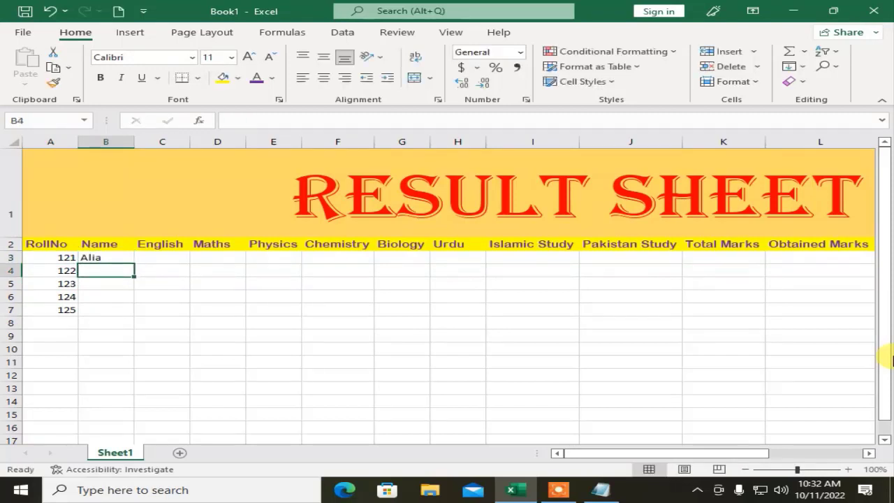
pyautogui.write('Shaz')
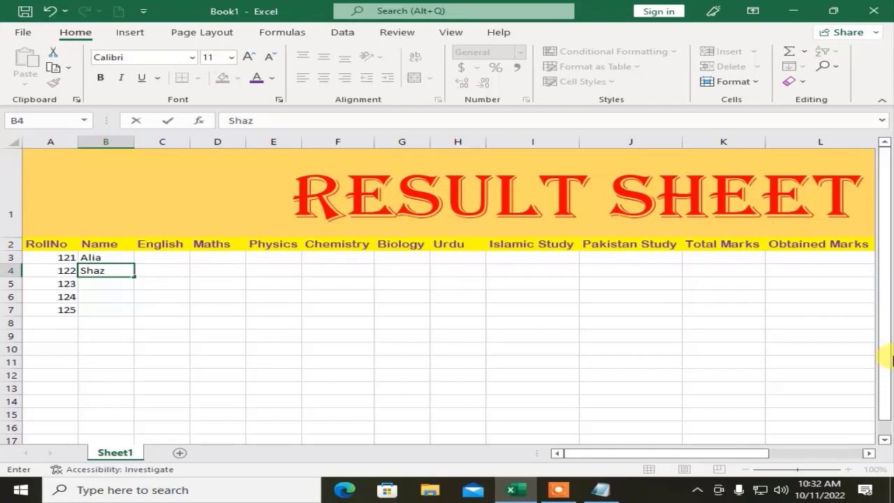
pyautogui.write('ia')
pyautogui.press('Return')
# Enter the third student's name in cell B5 and correct its spelling
pyautogui.write('Ahamd')
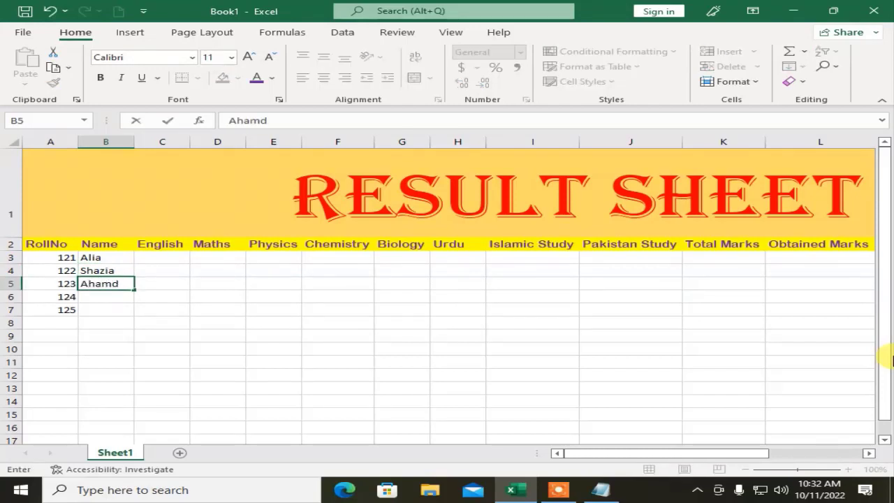
pyautogui.press('Return')
pyautogui.press('Up')
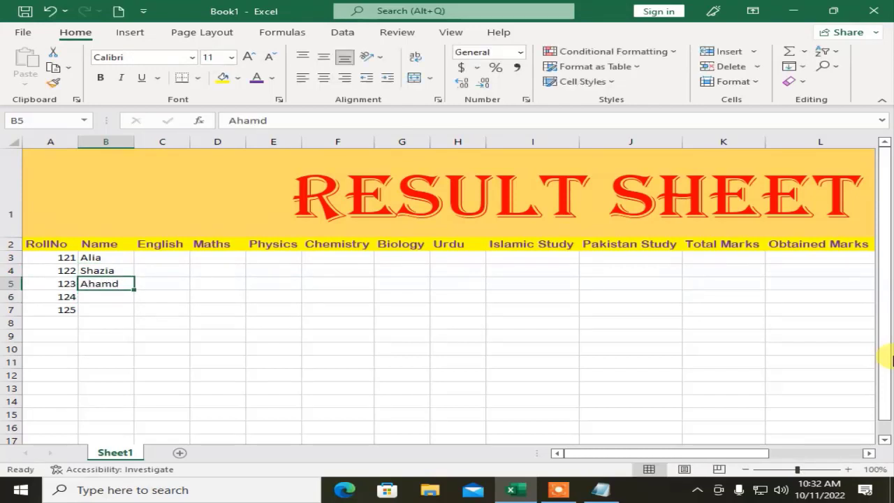
pyautogui.write('Ah')
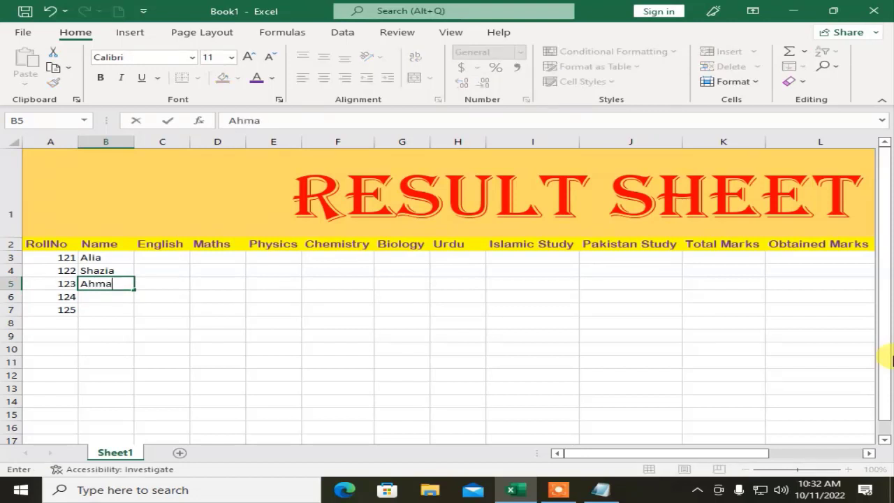
pyautogui.press('Return')
# Enter the fourth and fifth students' names in cells B6 and B7
pyautogui.write('Jamal')
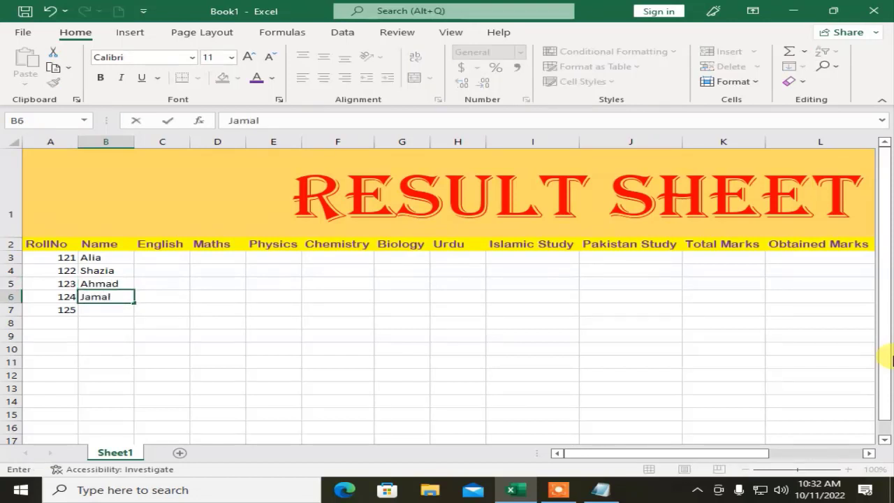
pyautogui.press('Return')
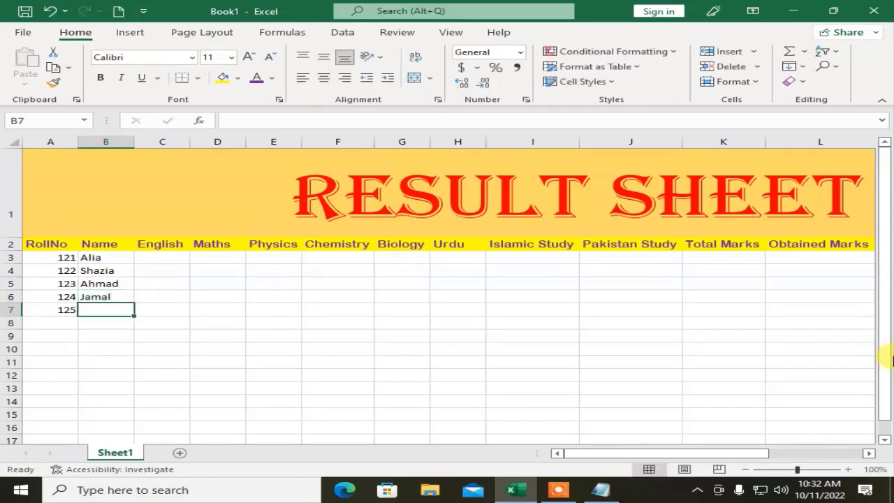
pyautogui.write('Osam')
pyautogui.press('Up')
# Enter the marks 99, 98, 97 and 96 for English, Maths, Physics and Chemistry in cells C3 to F3
pyautogui.press('Up')
pyautogui.press('Up')
pyautogui.press('Up')
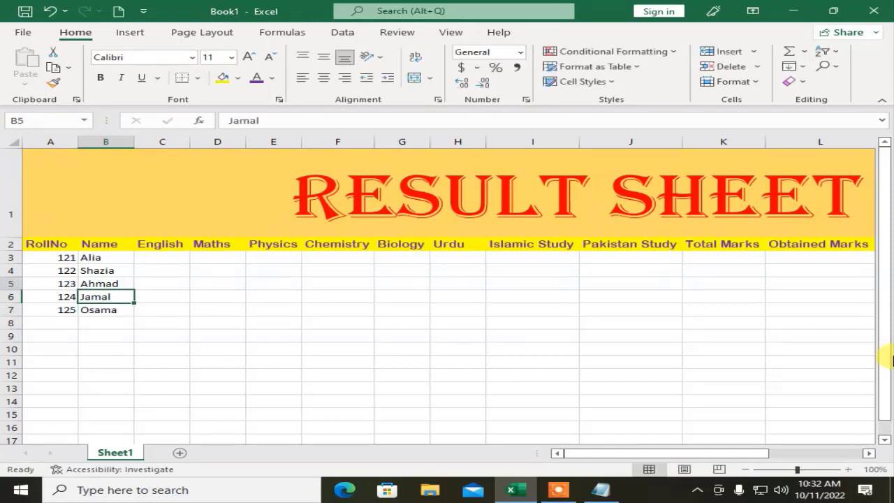
pyautogui.press('Right')
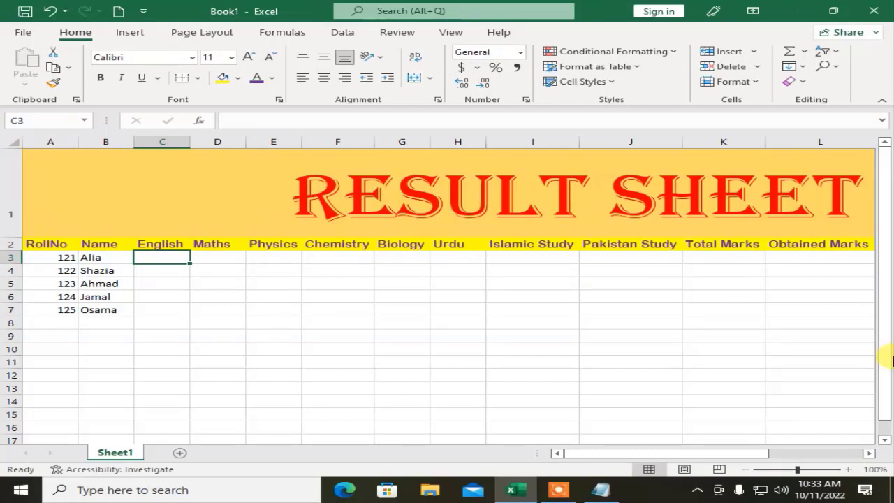
pyautogui.write('99')
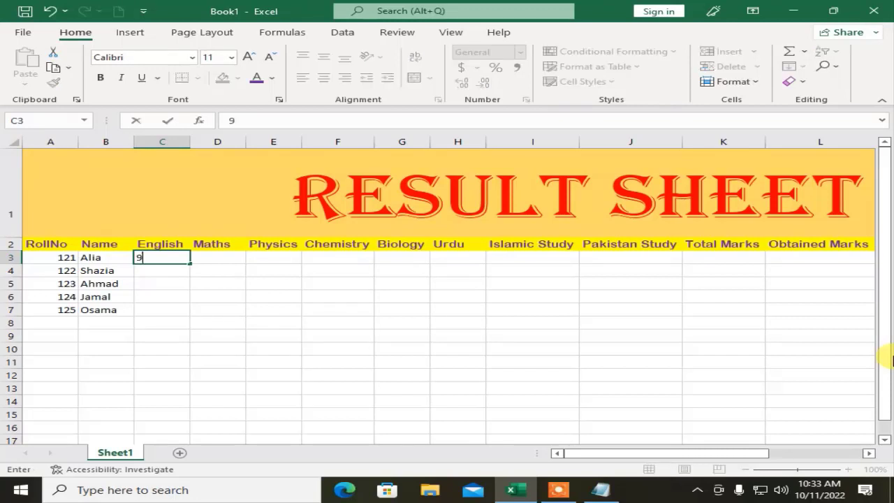
pyautogui.press('Tab')
pyautogui.write('98')
pyautogui.press('Tab')
pyautogui.write('97')
pyautogui.press('Tab')
pyautogui.write('9')
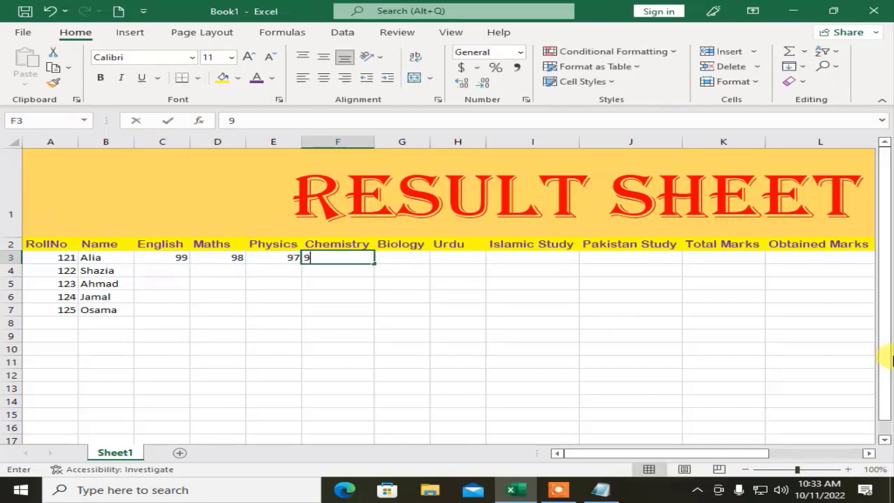
pyautogui.write('6')
pyautogui.press('Tab')
# Enter the marks 95, 94, 93 and 92 for Biology, Urdu, Islamic Study and Pakistan Study in cells G3 to J3
pyautogui.write('95')
pyautogui.press('Tab')
pyautogui.write('94\t93')
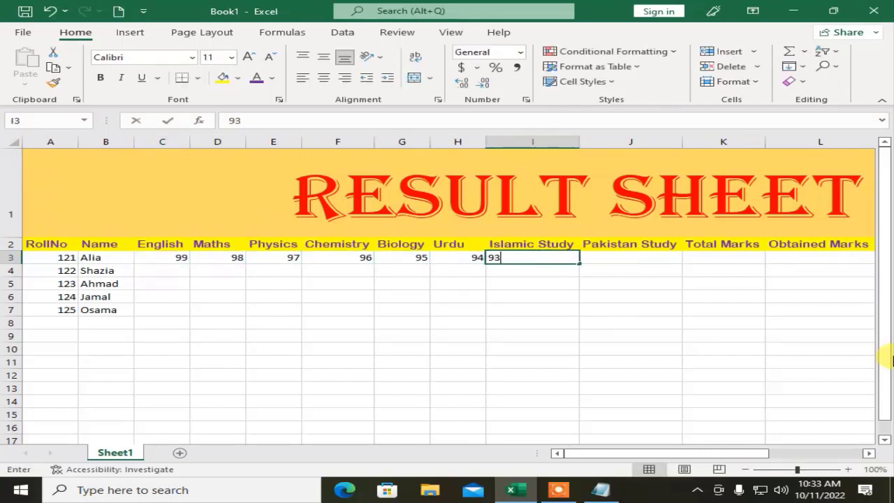
pyautogui.press('Tab')
pyautogui.write('92')
pyautogui.press('Tab')
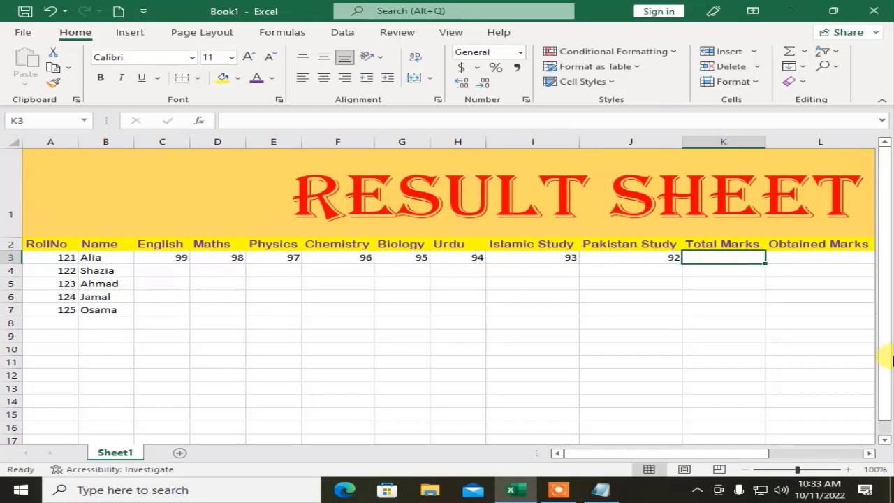
pyautogui.press('Return')
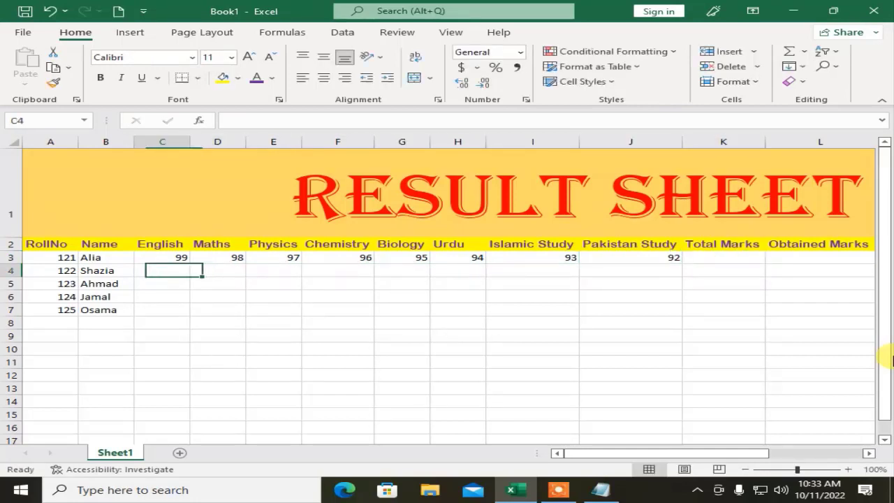
pyautogui.press('Right')
pyautogui.press('Right')
pyautogui.press('Right')
pyautogui.press('Right')
pyautogui.press('Right')
pyautogui.press('Right')
pyautogui.press('Right')
pyautogui.press('Right')
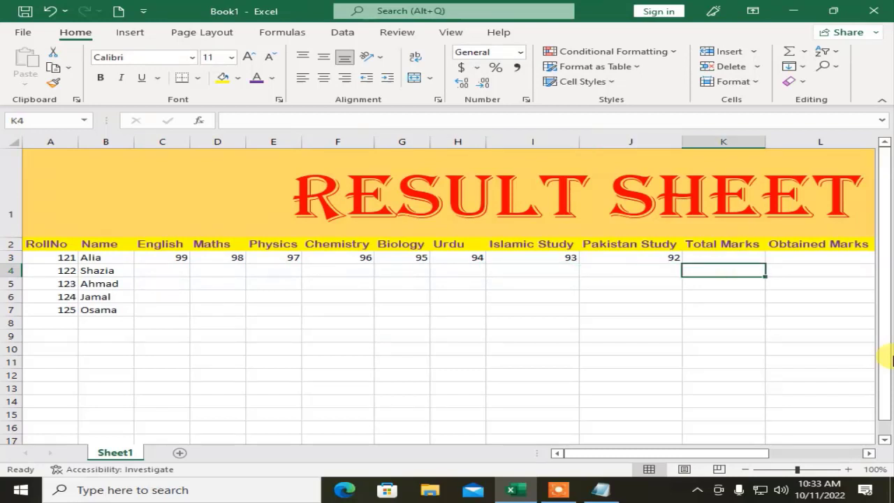
pyautogui.press('Right')
pyautogui.press('Left')
pyautogui.press('Left')
pyautogui.press('Left')
pyautogui.press('Up')
pyautogui.press('Down')
pyautogui.press('Left')
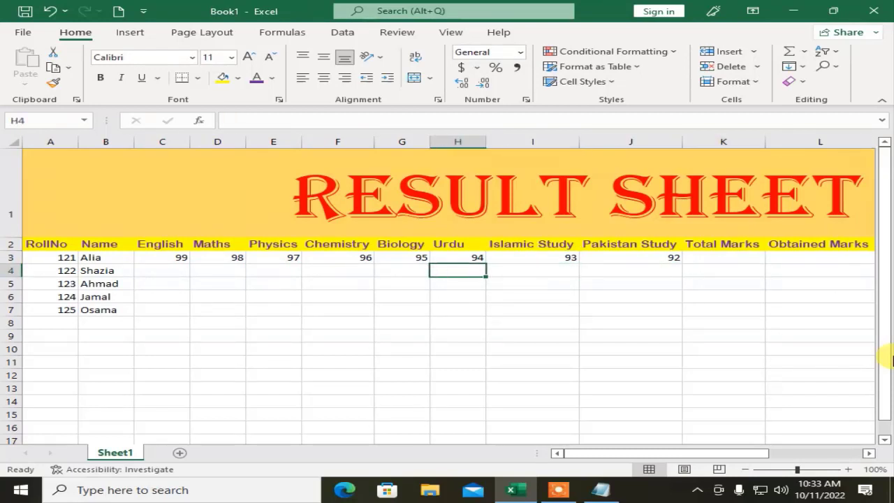
pyautogui.press('Left')
pyautogui.press('Left')
pyautogui.press('Left')
pyautogui.press('Left')
pyautogui.press('Left')
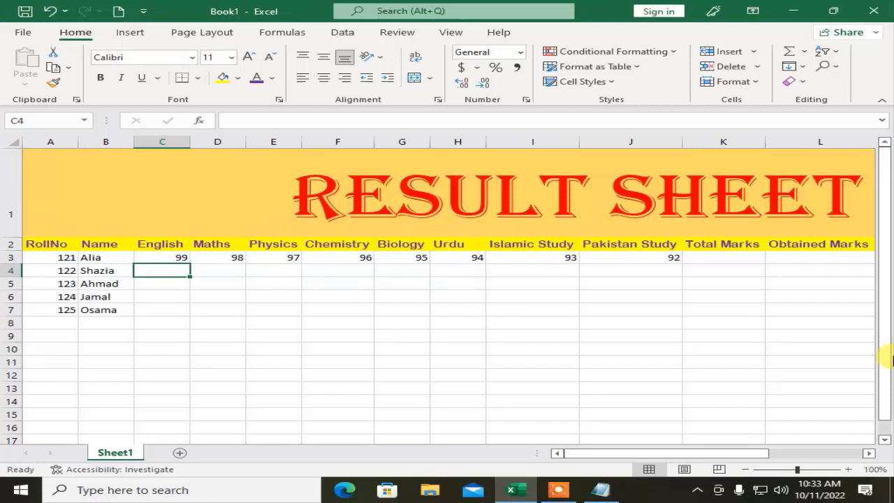
# Enter the marks 89, 88, 87 and 86 for English, Maths, Physics and Chemistry in cells C4 to F4
pyautogui.write('89')
pyautogui.press('Tab')
pyautogui.write('88')
pyautogui.press('Tab')
pyautogui.write('87')
pyautogui.press('Tab')
pyautogui.write('8')
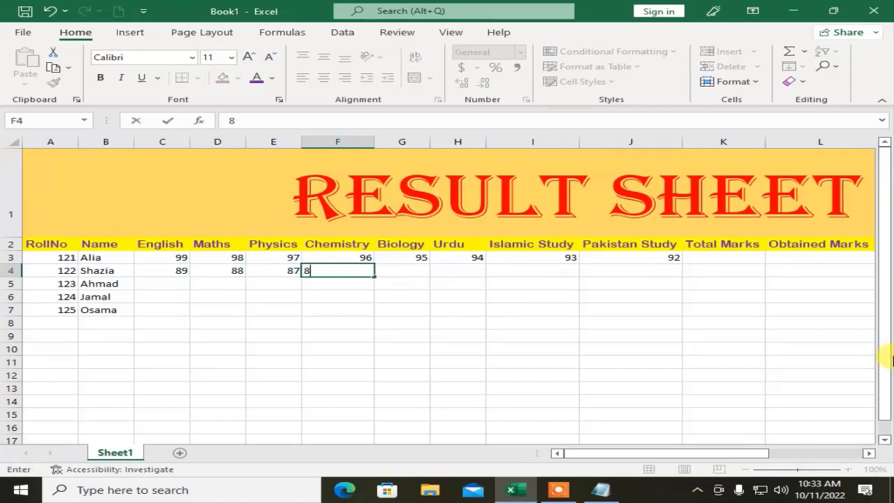
pyautogui.write('36')
pyautogui.press('Tab')
# Enter the marks 85, 84, 83 and 82 for Biology, Urdu, Islamic Study and Pakistan Study in cells G4 to J4
pyautogui.write('85')
pyautogui.press('Tab')
pyautogui.write('84')
pyautogui.press('Tab')
pyautogui.write('836')
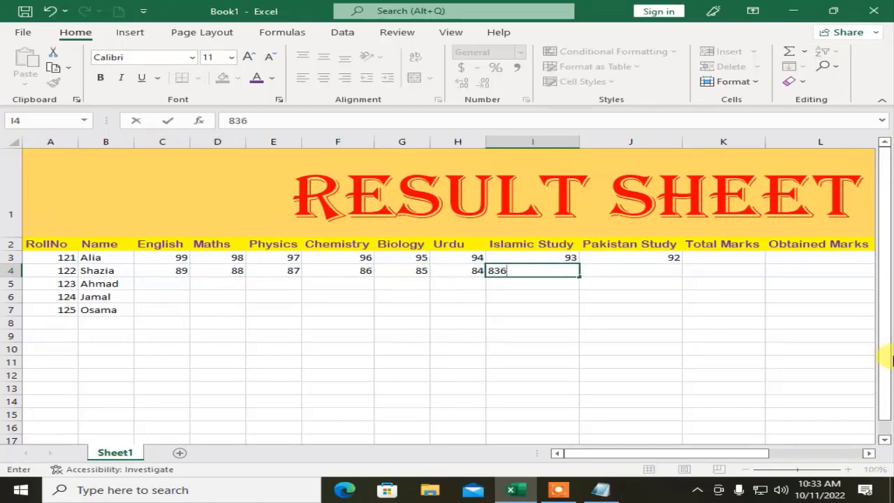
pyautogui.press('Tab')
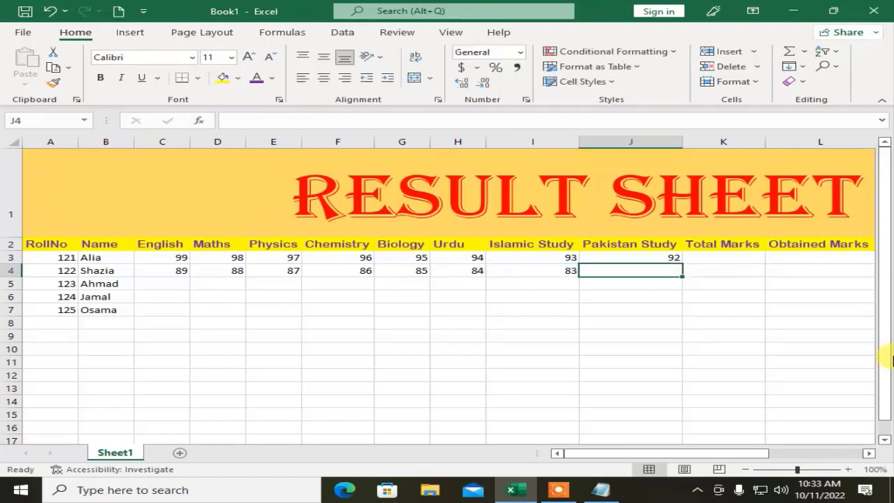
pyautogui.write('82')
pyautogui.press('Return')
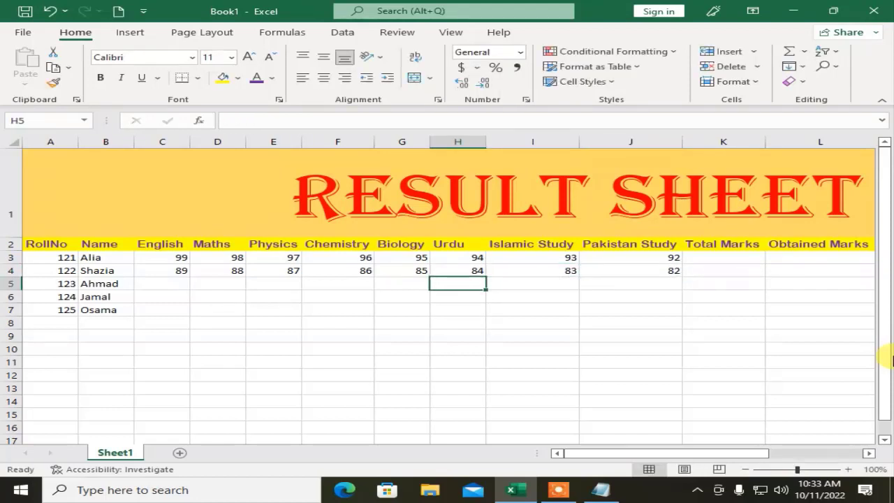
# Enter the marks 79, 78, 77 and 76 for English, Maths, Physics and Chemistry in cells C5 to F5
pyautogui.write('79')
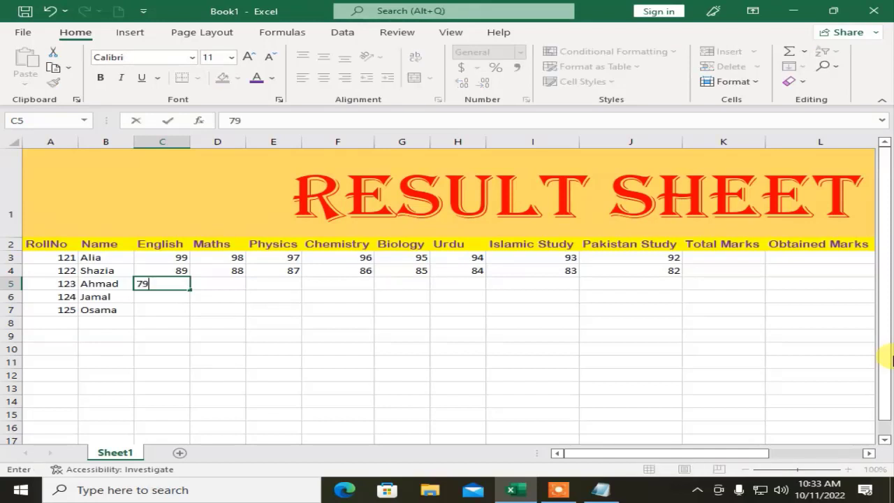
pyautogui.press('Tab')
pyautogui.write('78')
pyautogui.press('Tab')
pyautogui.write('77')
pyautogui.press('Tab')
pyautogui.write('76')
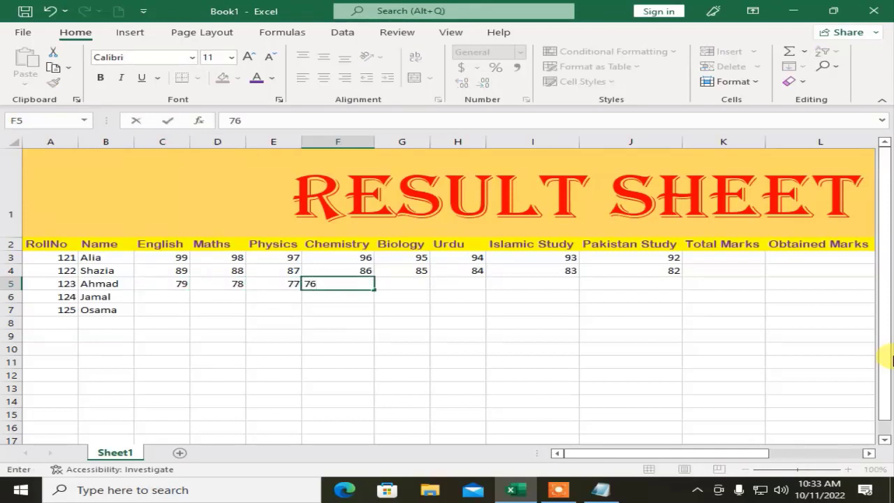
pyautogui.press('Tab')
# Enter the marks 75, 74, 73 and 72 for Biology, Urdu, Islamic Study and Pakistan Study in cells G5 to J5
pyautogui.write('75')
pyautogui.press('Tab')
pyautogui.write('74')
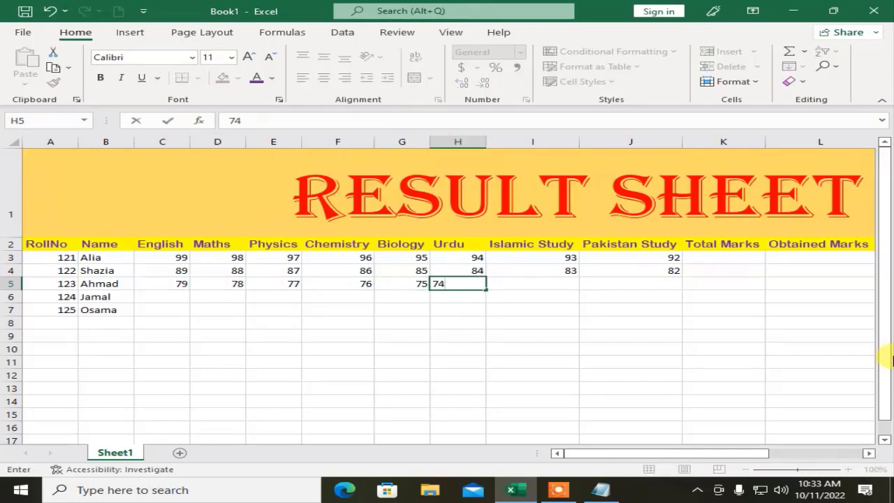
pyautogui.press('Tab')
pyautogui.write('73')
pyautogui.press('Tab')
pyautogui.write('7')
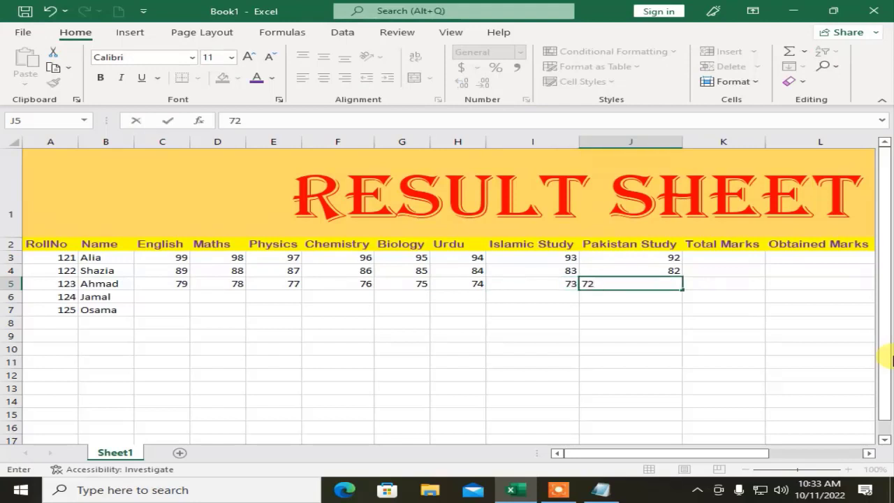
pyautogui.write('2')
pyautogui.press('Tab')
# Enter the marks 69, 68, 67 and 66 for English, Maths, Physics and Chemistry in cells C6 to F6
pyautogui.press('Down')
pyautogui.press('Left')
pyautogui.press('Left')
pyautogui.press('Left')
pyautogui.press('Left')
pyautogui.press('Left')
pyautogui.press('Left')
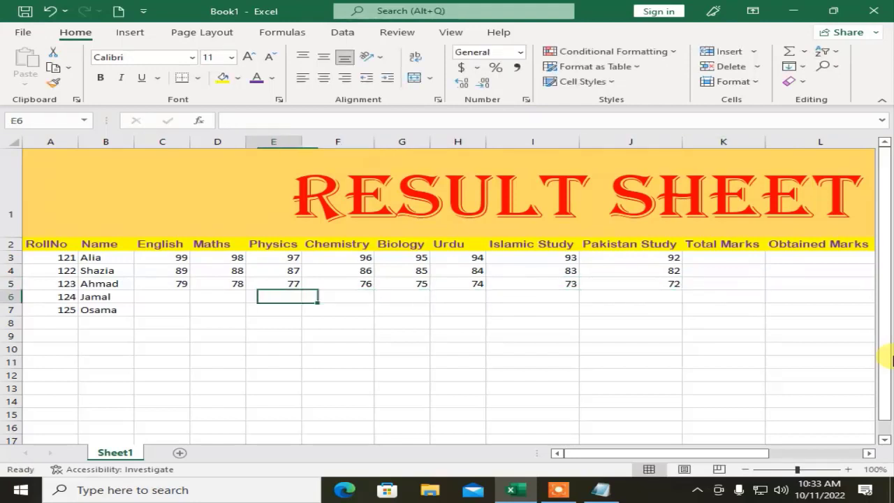
pyautogui.press('Left')
pyautogui.press('Left')
pyautogui.write('69')
pyautogui.press('Tab')
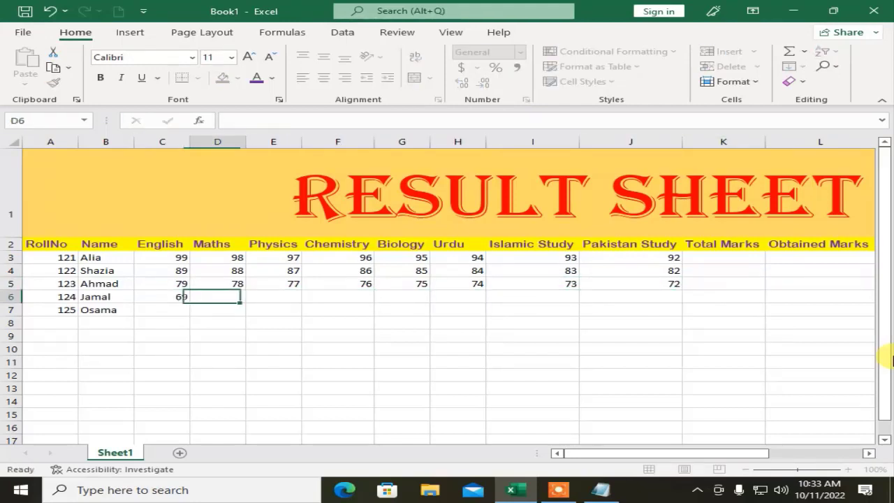
pyautogui.write('68')
pyautogui.press('Tab')
pyautogui.write('67')
pyautogui.press('Tab')
pyautogui.write('6')
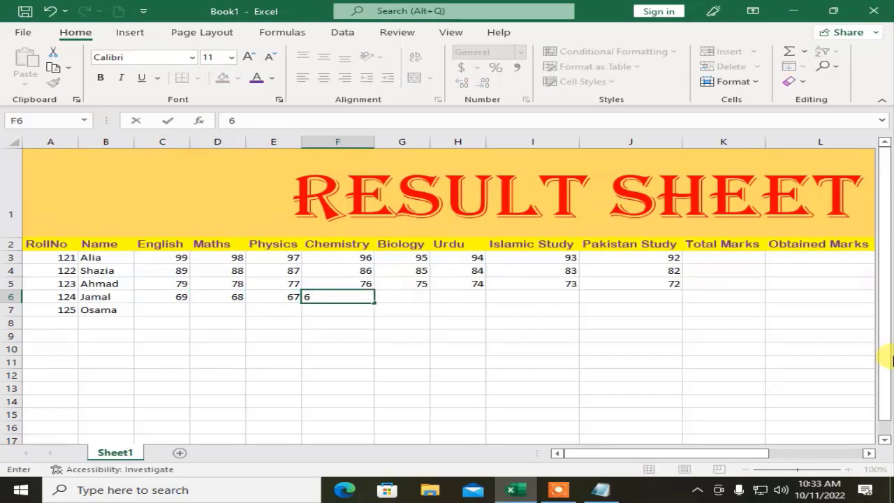
pyautogui.write('6')
pyautogui.press('Tab')
# Enter the marks 65, 64, 63 and 62 for Biology, Urdu, Islamic Study and Pakistan Study in cells G6 to J6
pyautogui.write('65')
pyautogui.press('Tab')
pyautogui.write('64')
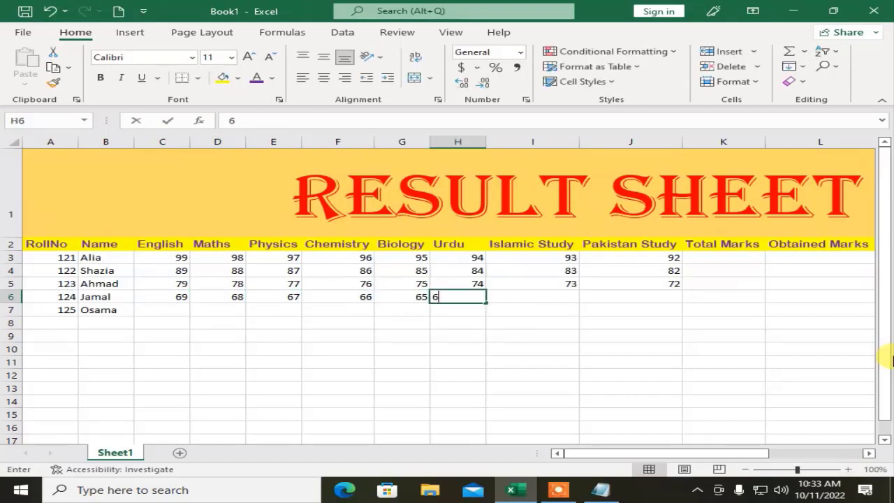
pyautogui.press('Tab')
pyautogui.write('63')
pyautogui.press('Tab')
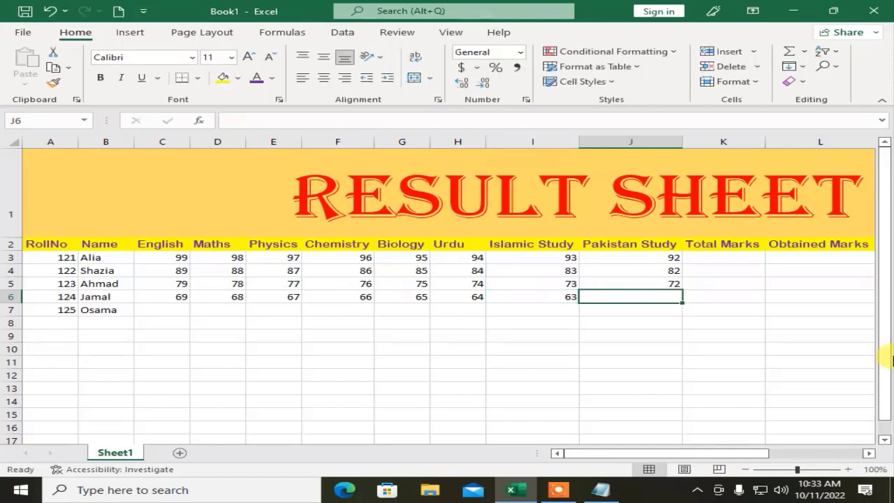
pyautogui.write('6')
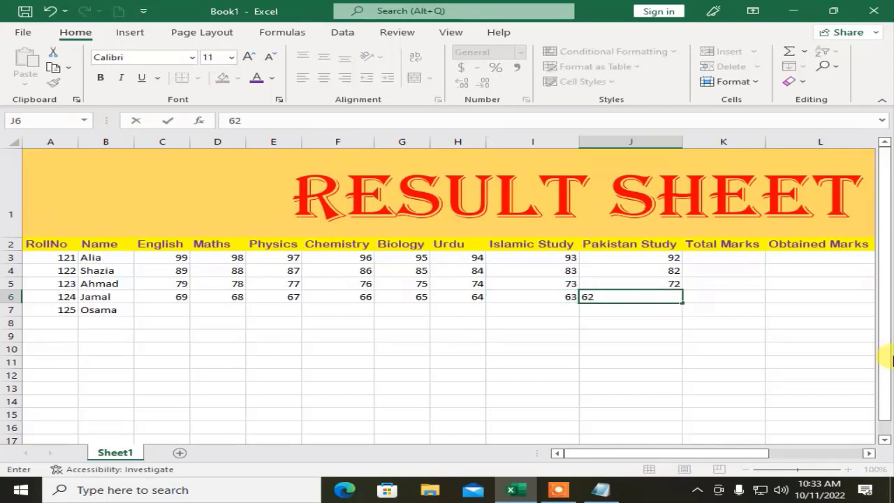
pyautogui.write('2')
pyautogui.press('Return')
# Enter the marks 59, 58, 57 and 56 for English, Maths, Physics and Chemistry in cells C7 to F7
pyautogui.press('Left')
pyautogui.press('Left')
pyautogui.press('Left')
pyautogui.press('Left')
pyautogui.press('Left')
pyautogui.press('Left')
pyautogui.press('Left')
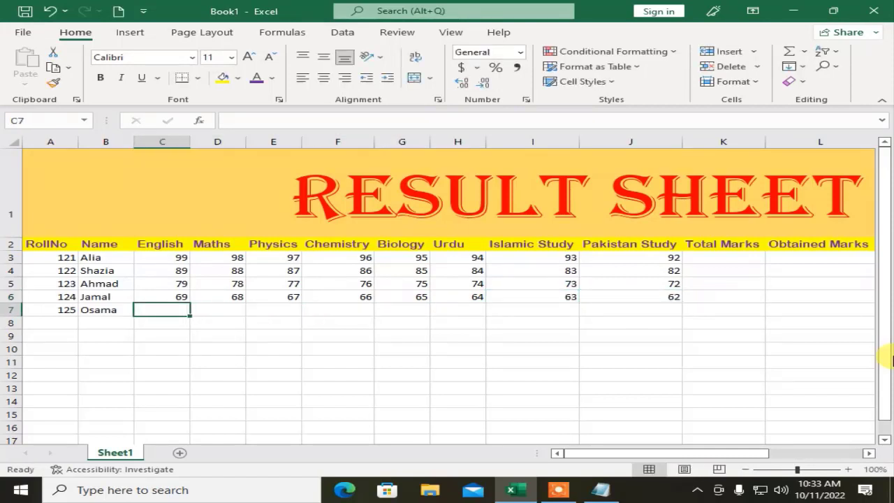
pyautogui.write('59')
pyautogui.press('Tab')
pyautogui.write('58')
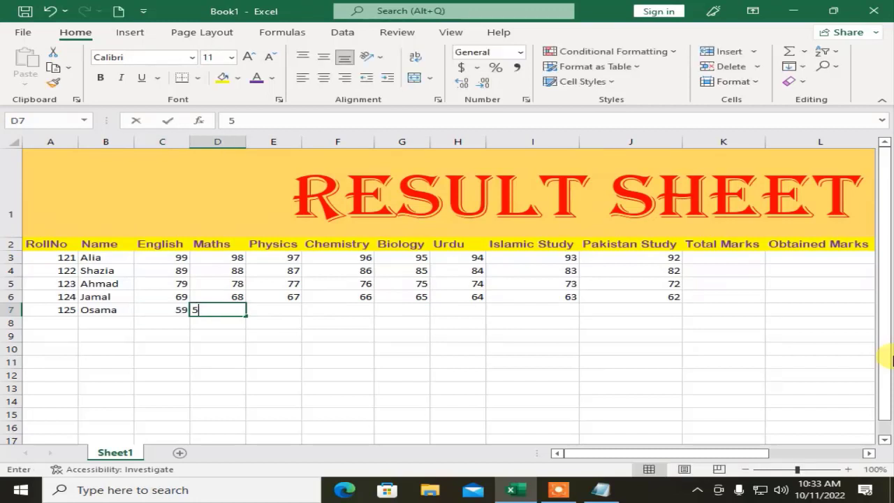
pyautogui.press('Tab')
pyautogui.write('57')
pyautogui.press('Tab')
pyautogui.write('56')
pyautogui.press('Tab')
# Enter the marks 55, 54, 53 and 52 for Biology, Urdu, Islamic Study and Pakistan Study in cells G7 to J7
pyautogui.write('55')
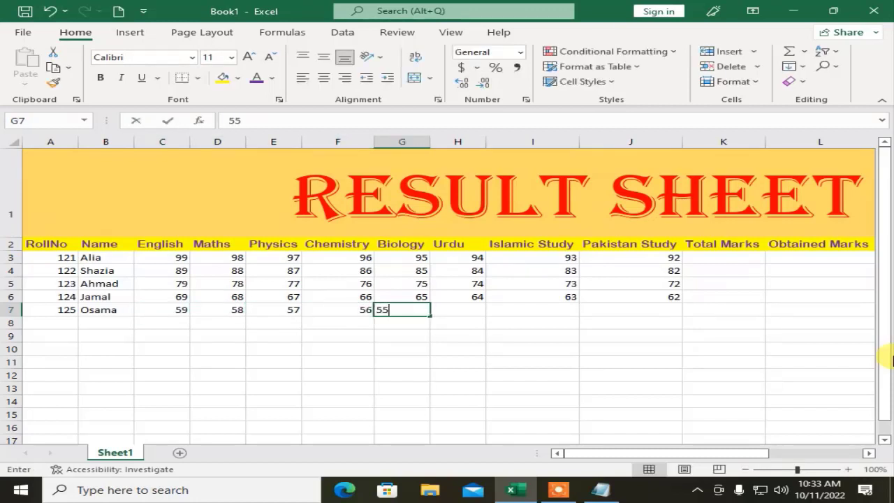
pyautogui.press('Tab')
pyautogui.write('54')
pyautogui.press('Tab')
pyautogui.write('53')
pyautogui.press('Tab')
pyautogui.write('5')
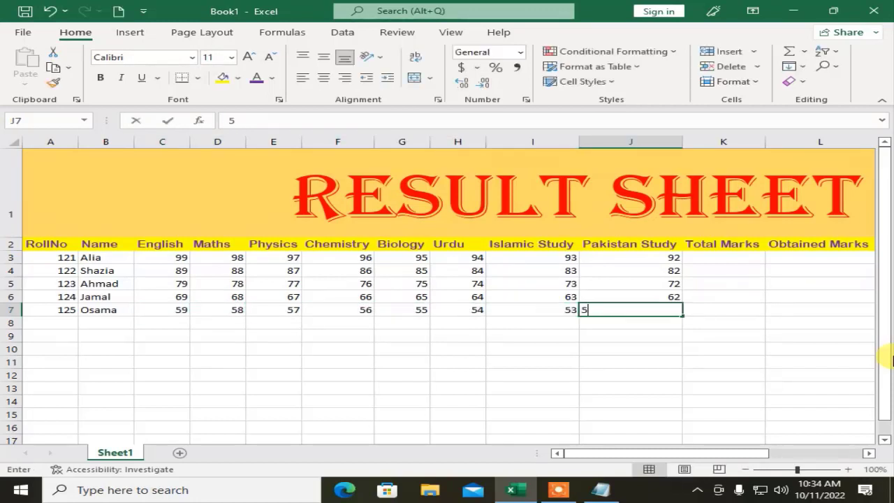
pyautogui.press('Tab')
# Enter 800 as the Total Marks for all five students in cells K3 to K7
pyautogui.press('Up')
pyautogui.press('Up')
pyautogui.press('Up')
pyautogui.press('Up')
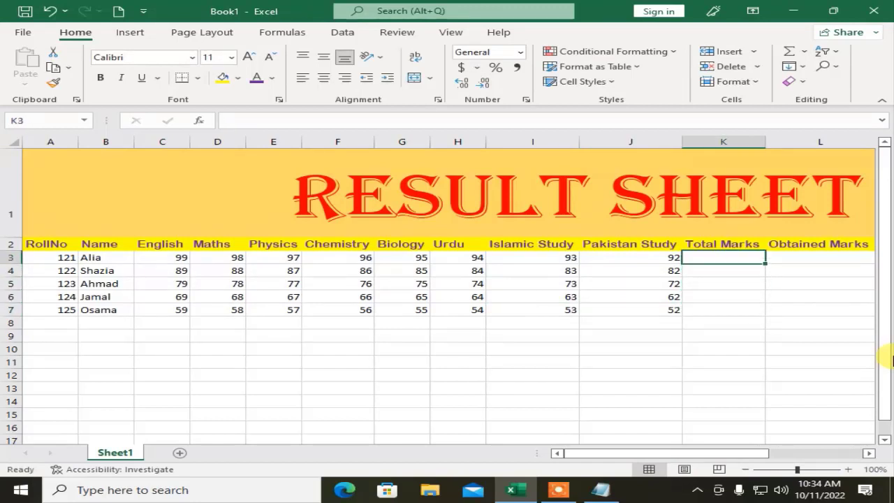
pyautogui.write('800')
pyautogui.press('Return')
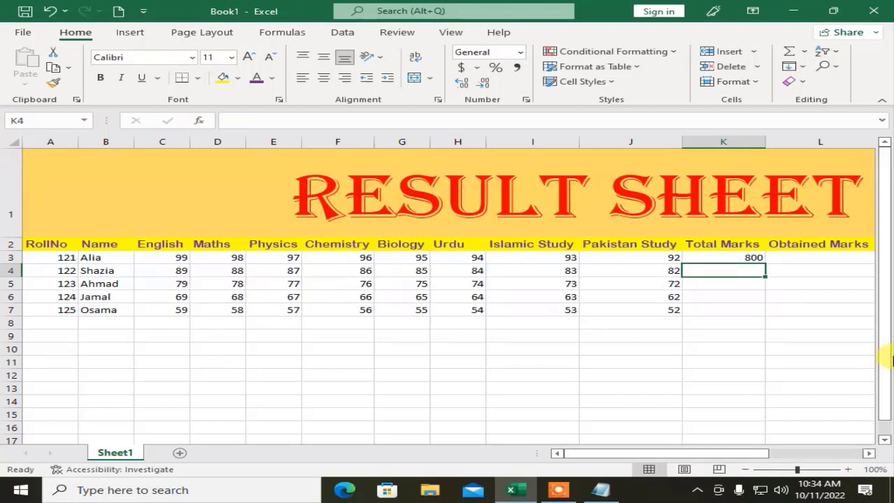
pyautogui.write('800')
pyautogui.press('Return')
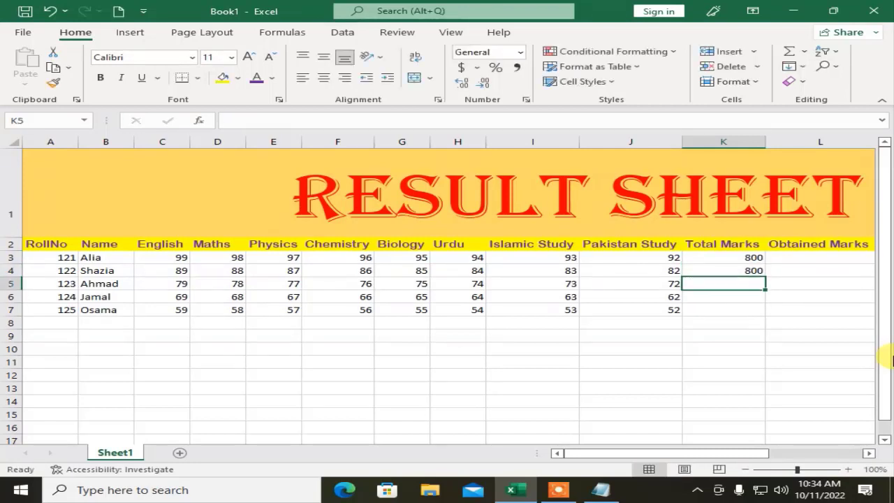
pyautogui.write('800')
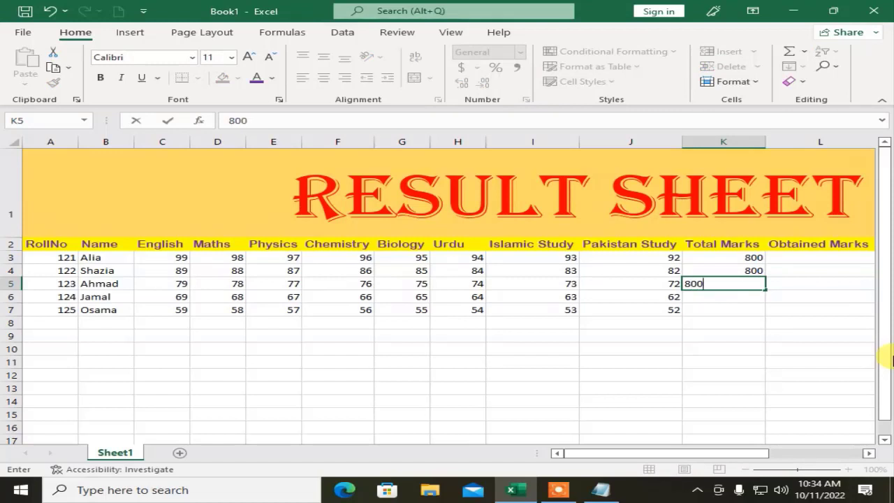
pyautogui.press('Return')
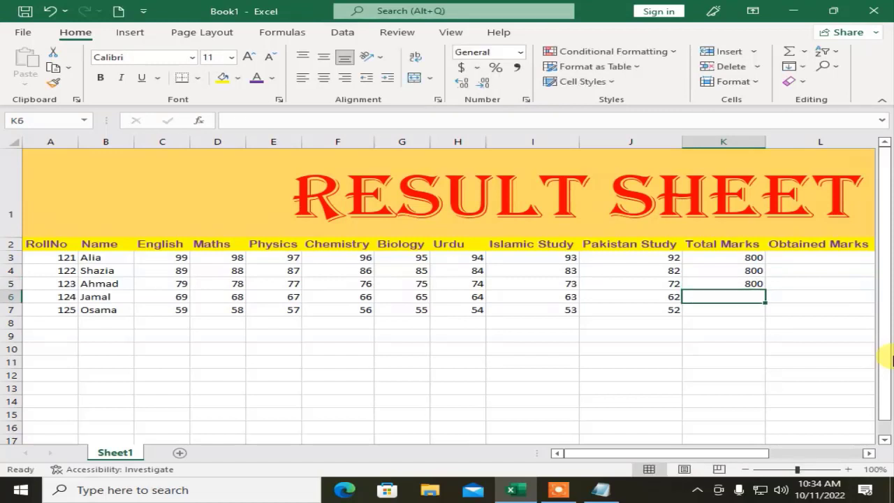
pyautogui.write('800')
pyautogui.press('Return')
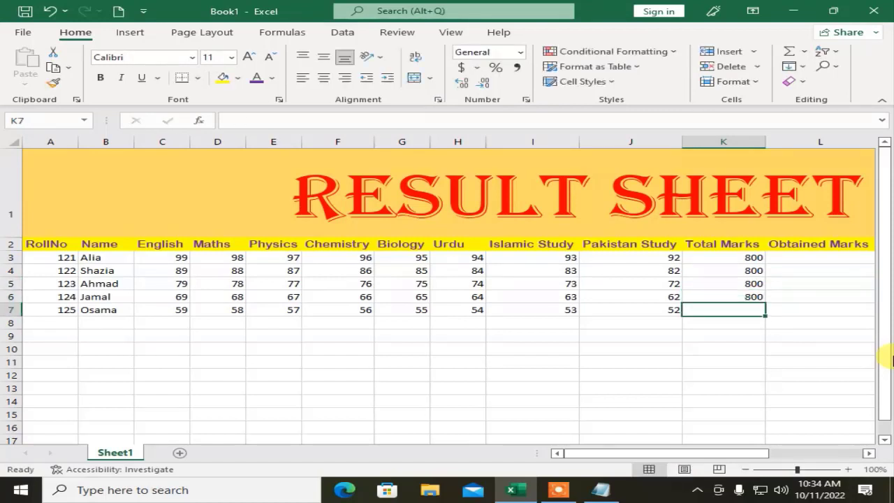
pyautogui.write('800')
pyautogui.press('Right')
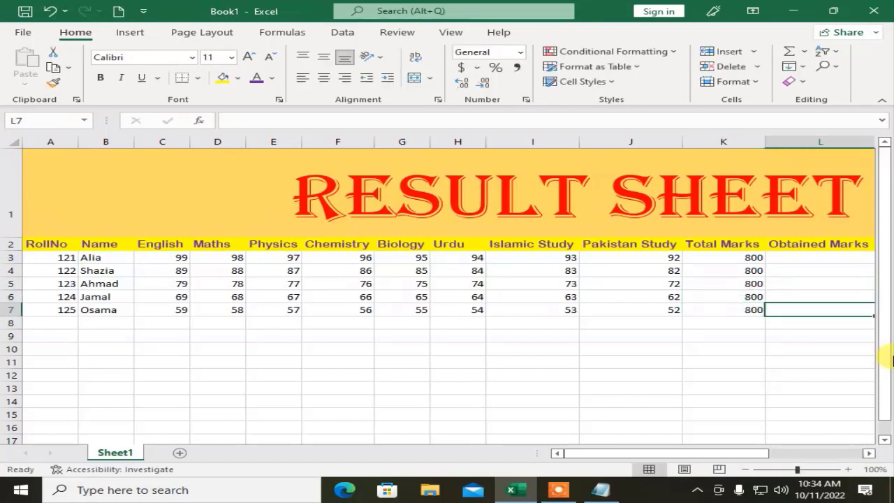
# Look along row 3 from the Average column back to the RollNo column
pyautogui.press('Up')
pyautogui.press('Up')
pyautogui.press('Up')
pyautogui.press('Up')
pyautogui.press('Right')
pyautogui.press('Right')
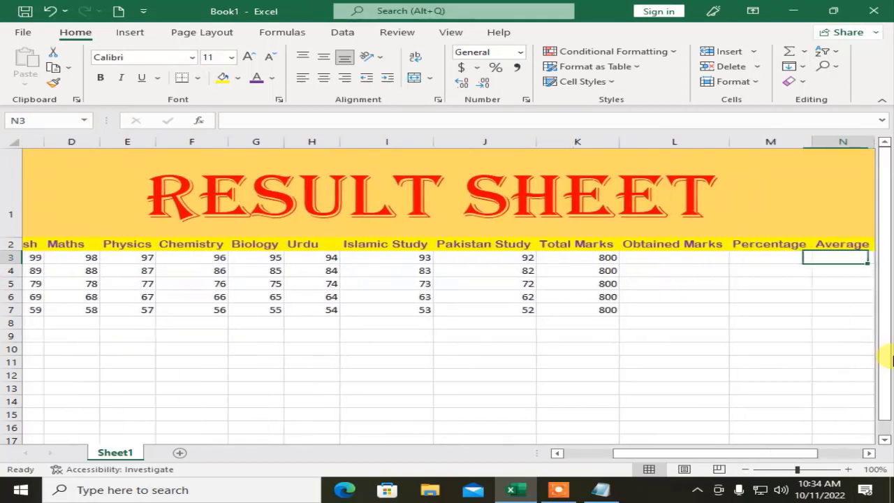
pyautogui.press('Left')
pyautogui.press('Left')
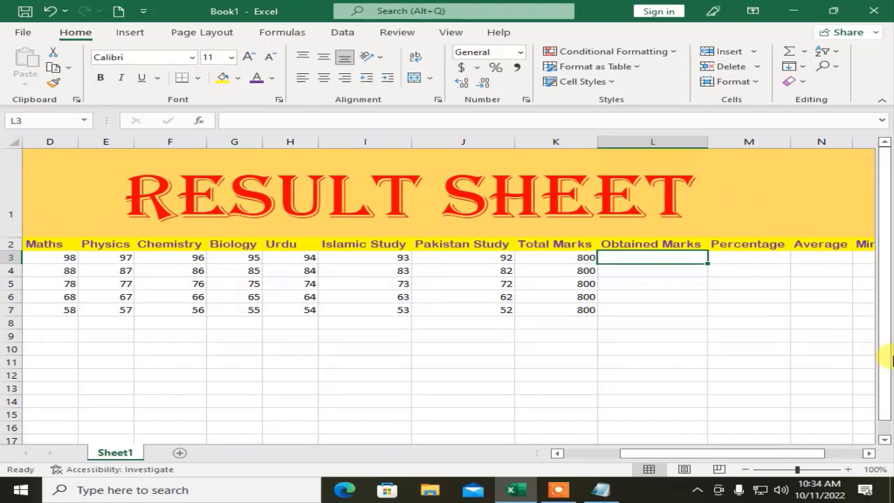
pyautogui.press('Left')
pyautogui.press('Left')
pyautogui.press('Left')
pyautogui.press('Left')
pyautogui.press('Left')
pyautogui.press('Left')
pyautogui.press('Left')
pyautogui.press('Left')
pyautogui.press('Left')
pyautogui.press('Left')
pyautogui.press('Left')
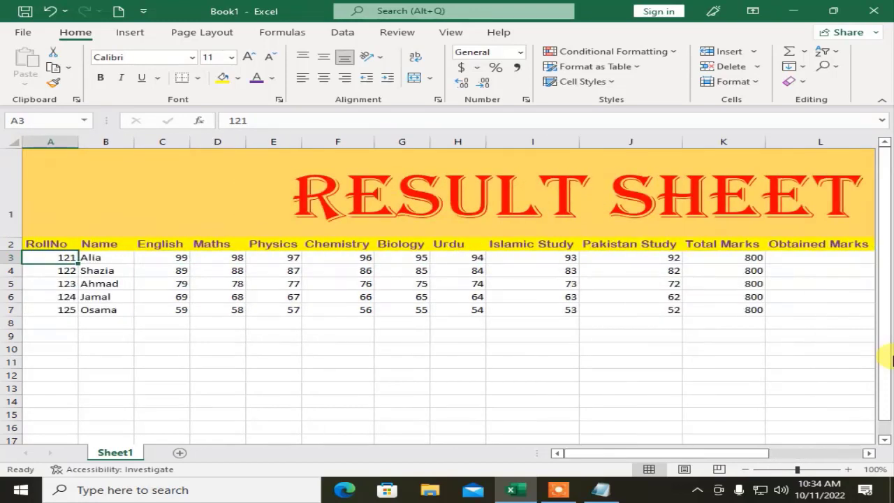
# Examine the first student's subject marks from English to Pakistan Study, noting the range C3 to J3
pyautogui.press('Right')
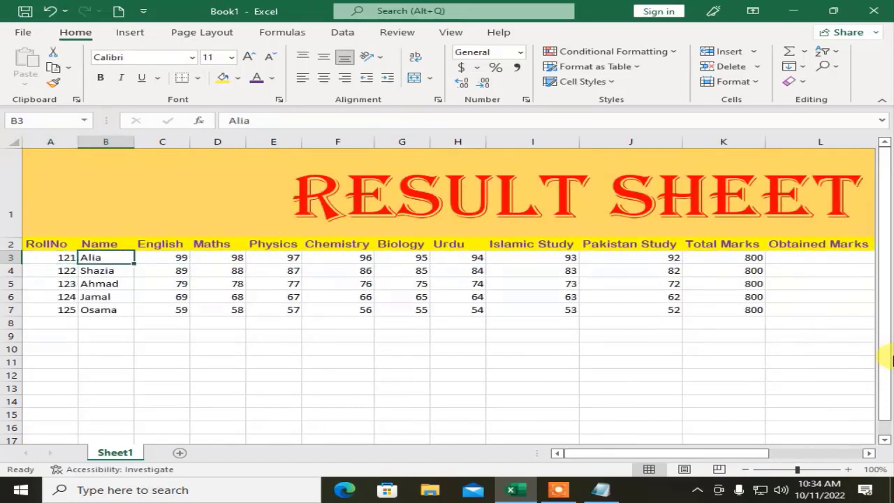
pyautogui.press('Right')
pyautogui.hotkey('shift', 'Right')
pyautogui.hotkey('shift', 'Right')
pyautogui.hotkey('shift', 'Right')
pyautogui.hotkey('shift', 'Right')
pyautogui.hotkey('shift', 'Right')
pyautogui.hotkey('shift', 'Right')
pyautogui.hotkey('shift', 'Right')
pyautogui.hotkey('shift', 'Right')
pyautogui.hotkey('shift', 'Right')
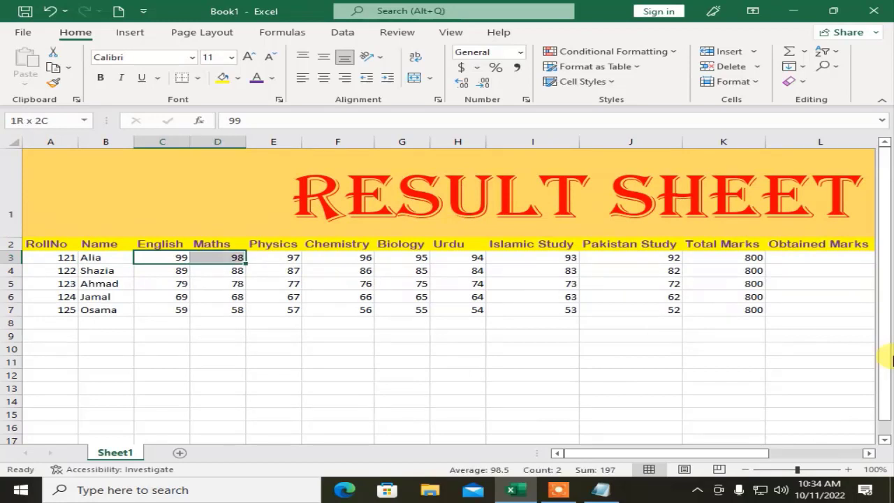
pyautogui.hotkey('shift', 'Left')
pyautogui.hotkey('shift', 'Left')
pyautogui.hotkey('shift', 'Left')
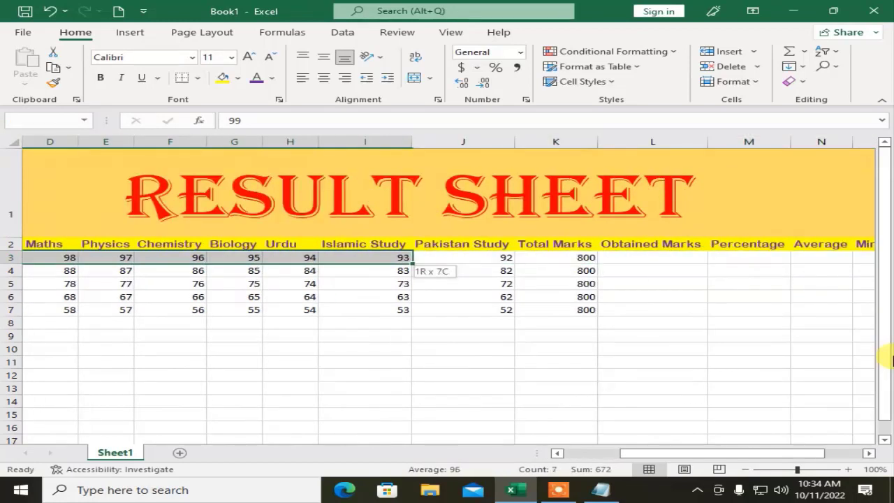
pyautogui.hotkey('shift', 'Right')
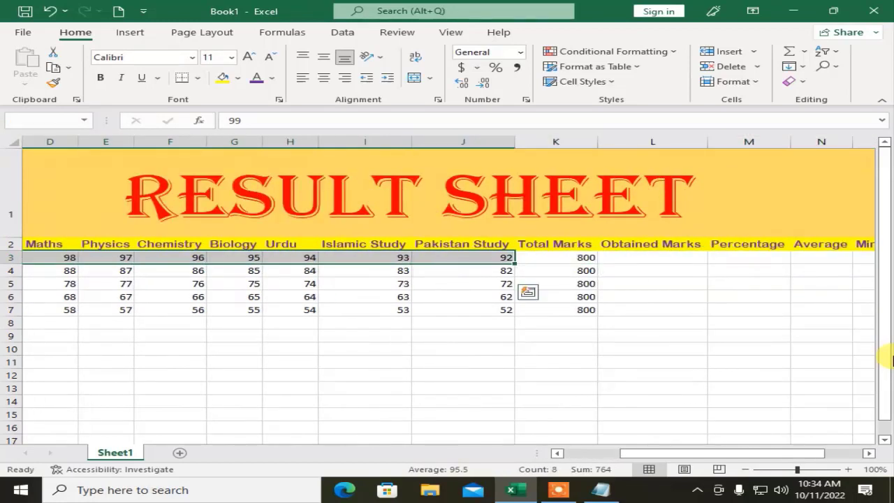
pyautogui.moveTo(659, 451); pyautogui.dragTo(535, 459)
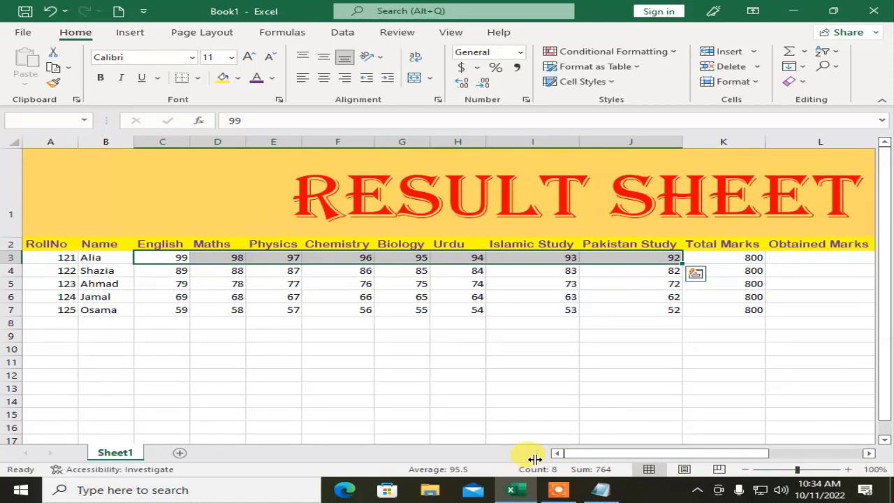
pyautogui.press('Left')
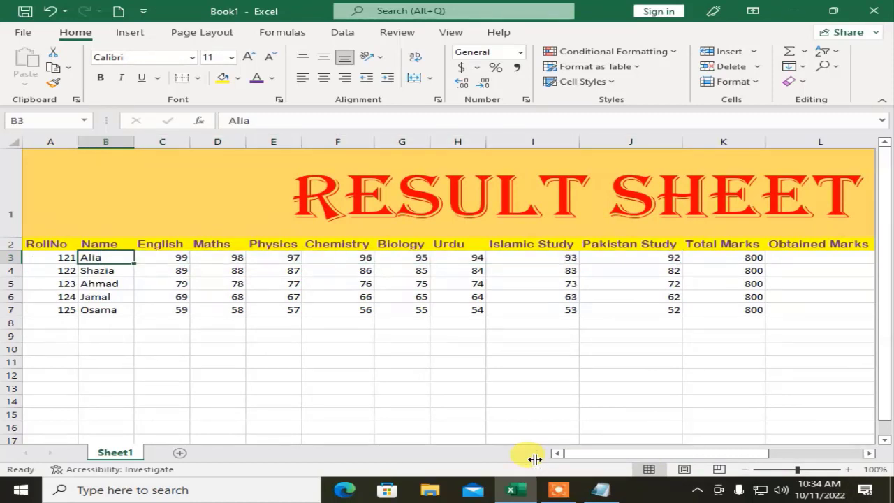
pyautogui.click(155, 258)
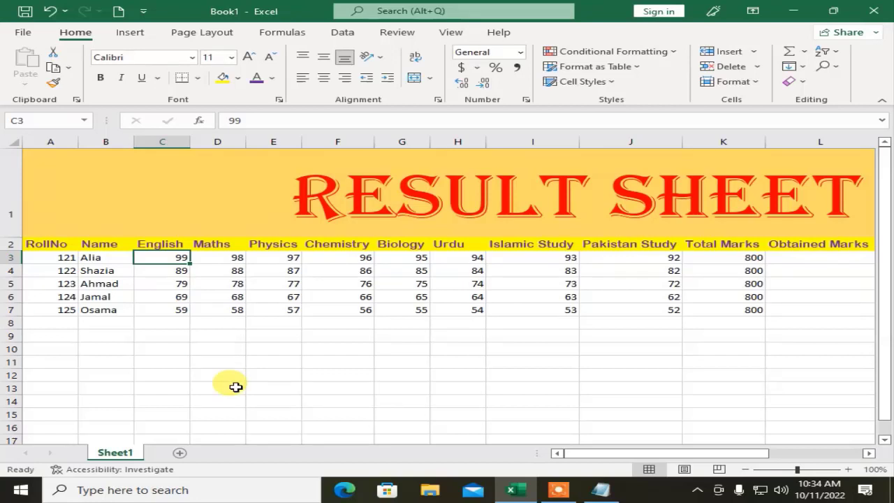
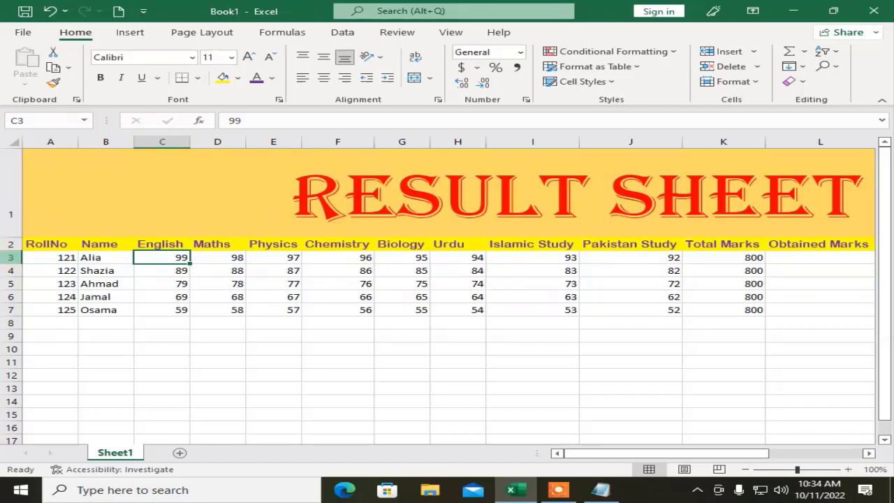
pyautogui.click(617, 256)
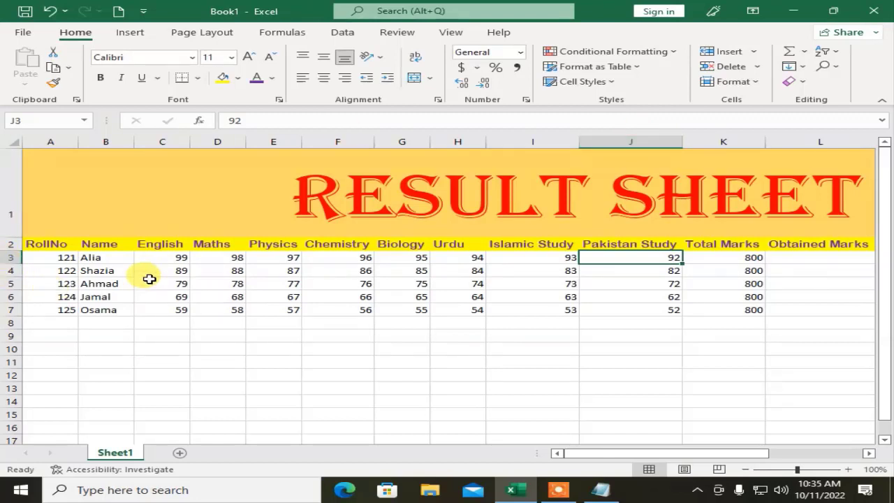
# Look over the empty Obtained Marks, Percentage, Average, Min and Max columns in row 3
pyautogui.click(812, 263)
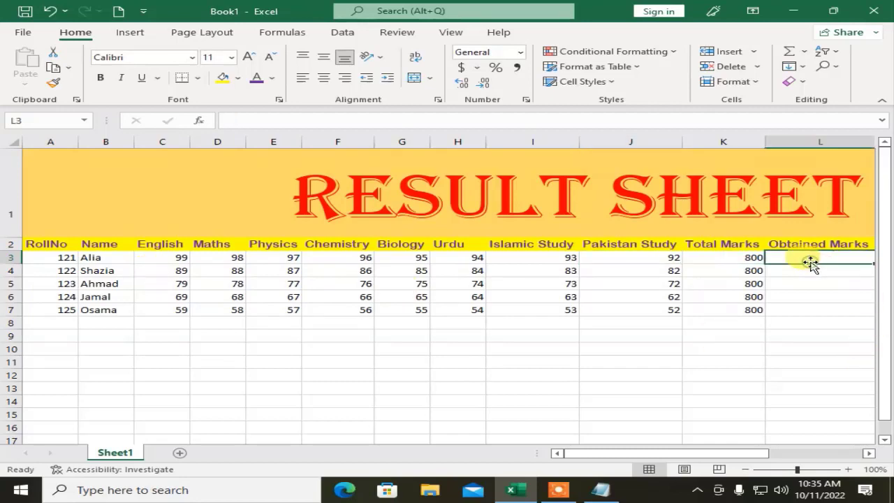
pyautogui.press('Right')
pyautogui.press('Right')
pyautogui.press('Right')
pyautogui.press('Right')
pyautogui.press('Right')
pyautogui.press('Right')
pyautogui.press('Right')
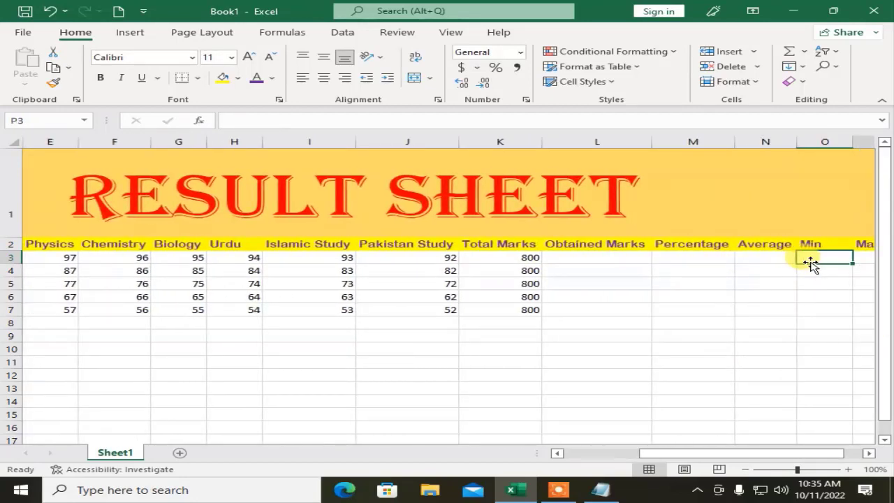
pyautogui.press('Right')
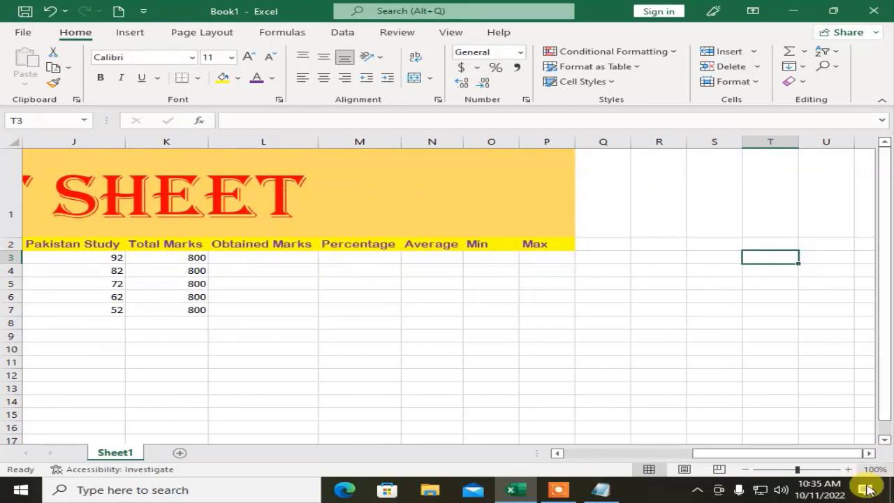
# Enter the formula =sum(c3:j3) in cell L3 to total the first student's Obtained Marks
pyautogui.click(818, 469)
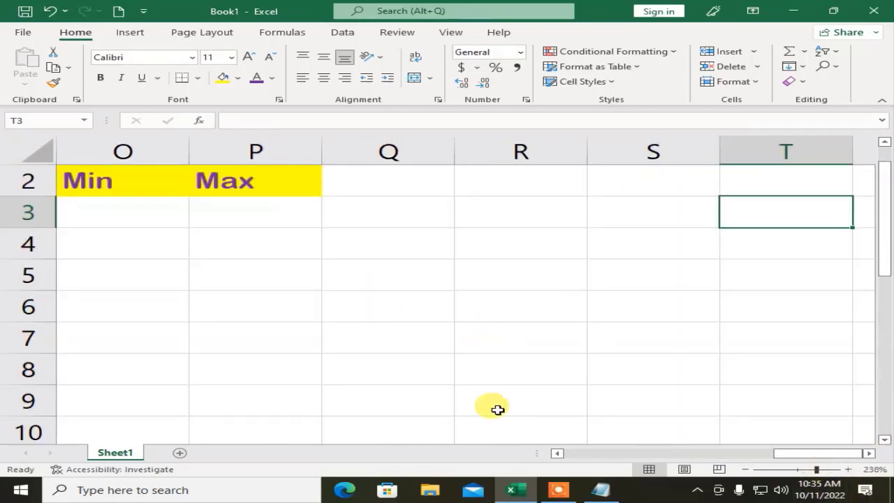
pyautogui.moveTo(792, 460); pyautogui.dragTo(739, 461)
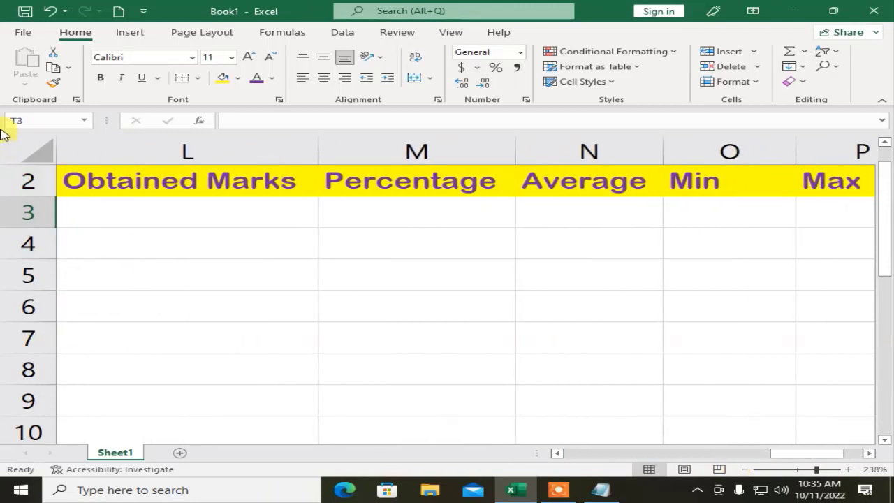
pyautogui.click(195, 203)
pyautogui.hscroll(-2, 195, 202)
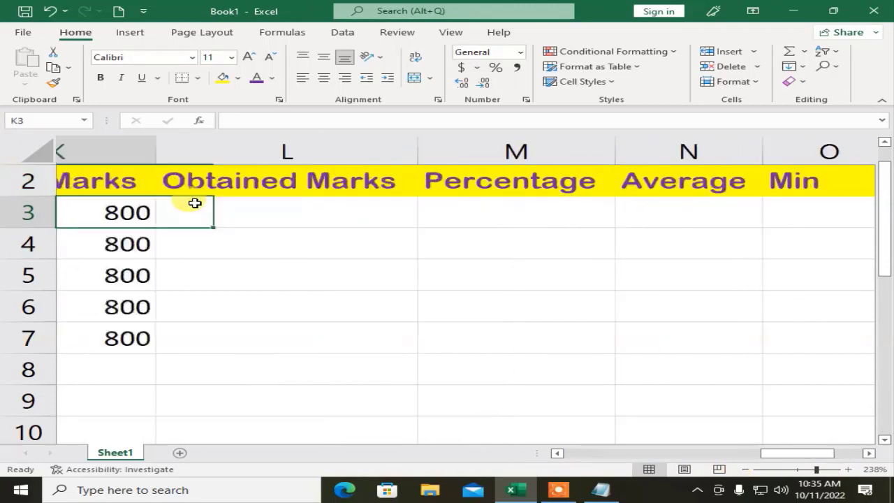
pyautogui.write('=')
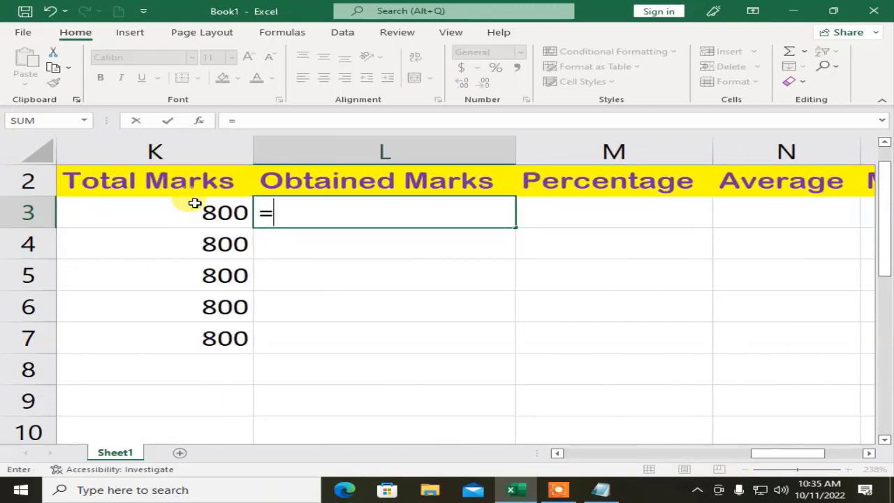
pyautogui.write('s')
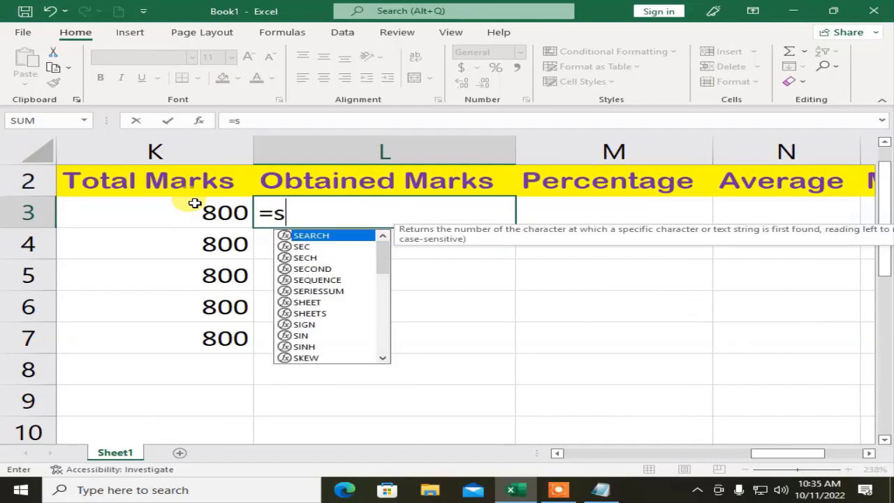
pyautogui.write('um')
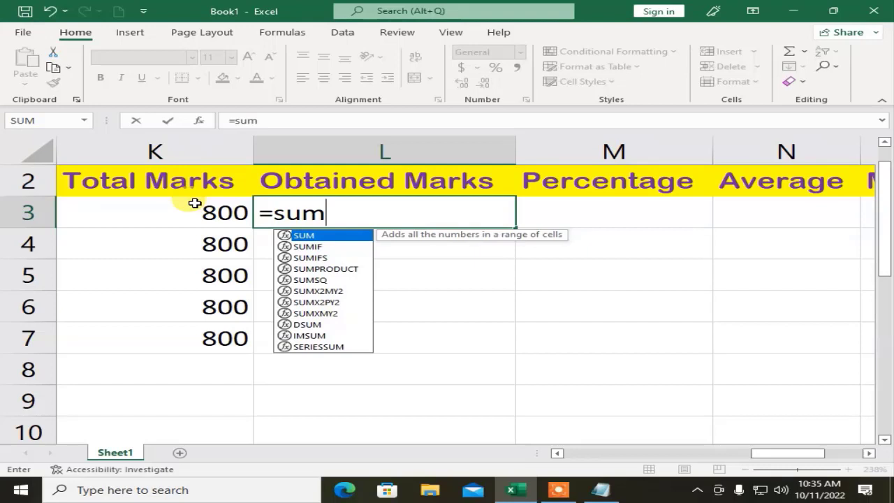
pyautogui.write('(')
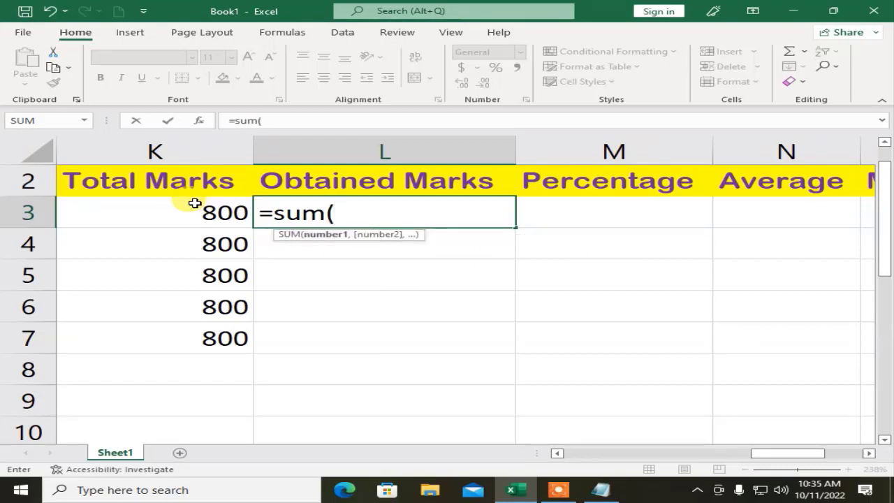
pyautogui.write('c3')
pyautogui.write(':j3')
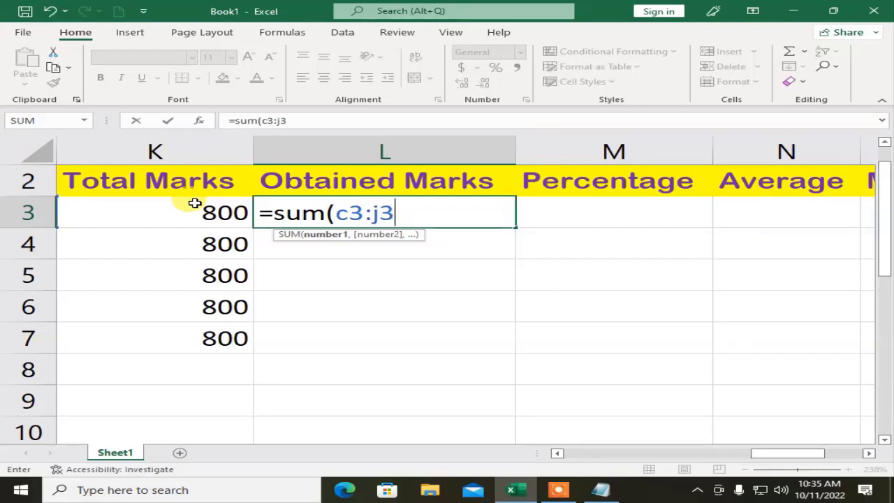
pyautogui.write(')')
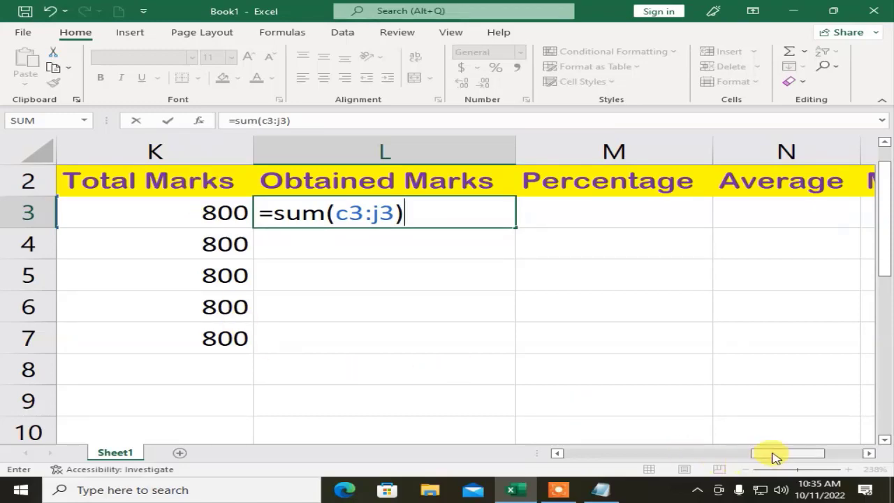
pyautogui.moveTo(774, 457); pyautogui.dragTo(703, 463)
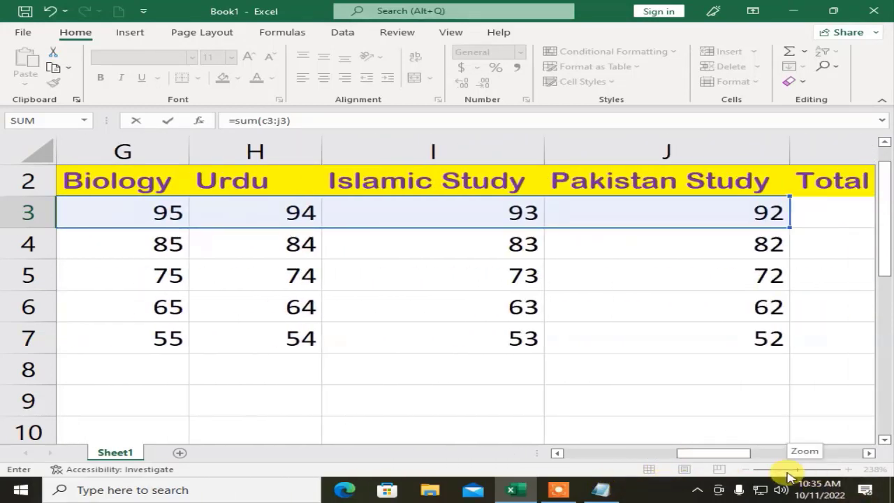
pyautogui.moveTo(734, 454); pyautogui.dragTo(788, 454)
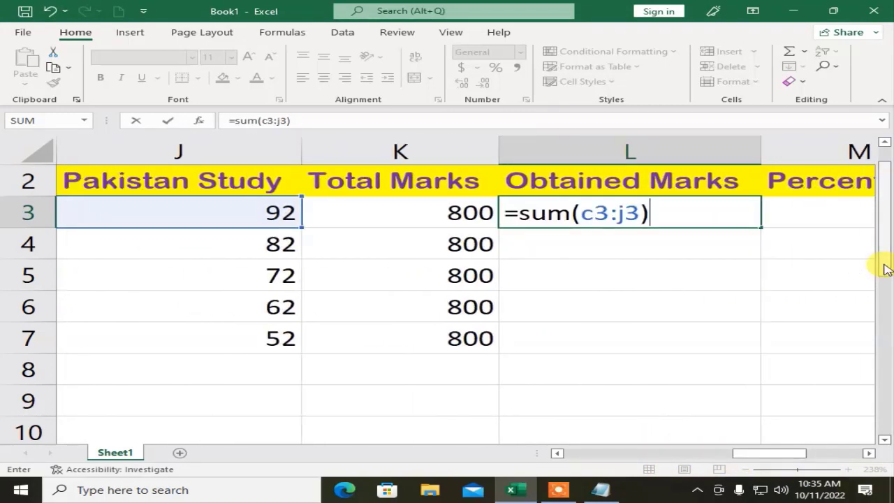
pyautogui.press('Return')
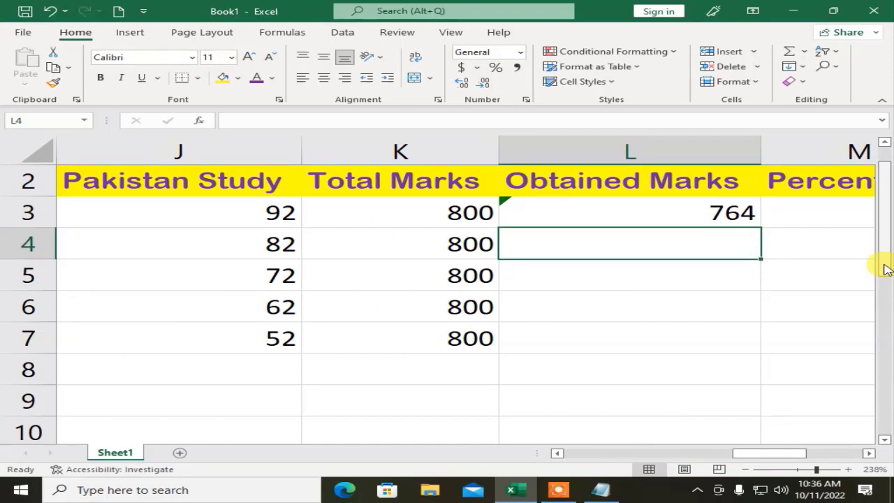
# Examine the English marks in cells C4 to C7 to identify where each remaining student's marks range starts
pyautogui.press('Left')
pyautogui.press('Left')
pyautogui.press('Left')
pyautogui.press('Left')
pyautogui.press('Left')
pyautogui.press('Left')
pyautogui.press('Left')
pyautogui.press('Left')
pyautogui.press('Left')
pyautogui.press('Left')
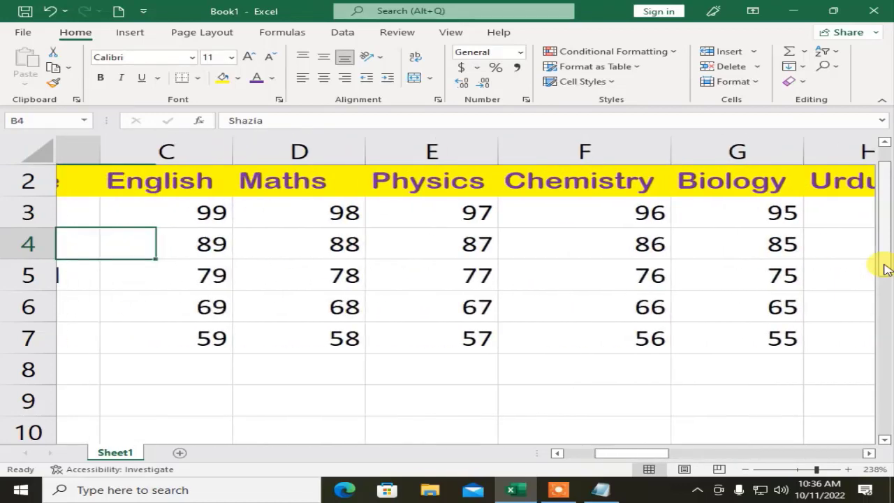
pyautogui.press('Left')
pyautogui.press('Right')
pyautogui.press('Right')
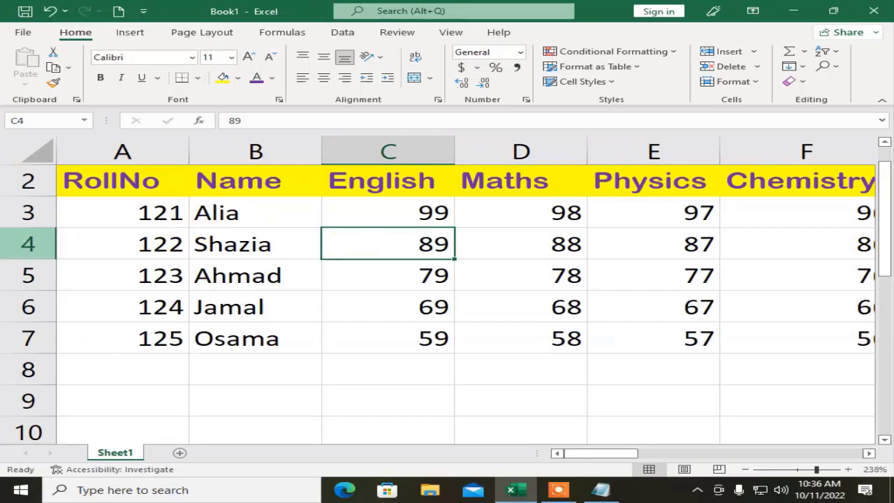
pyautogui.click(372, 273)
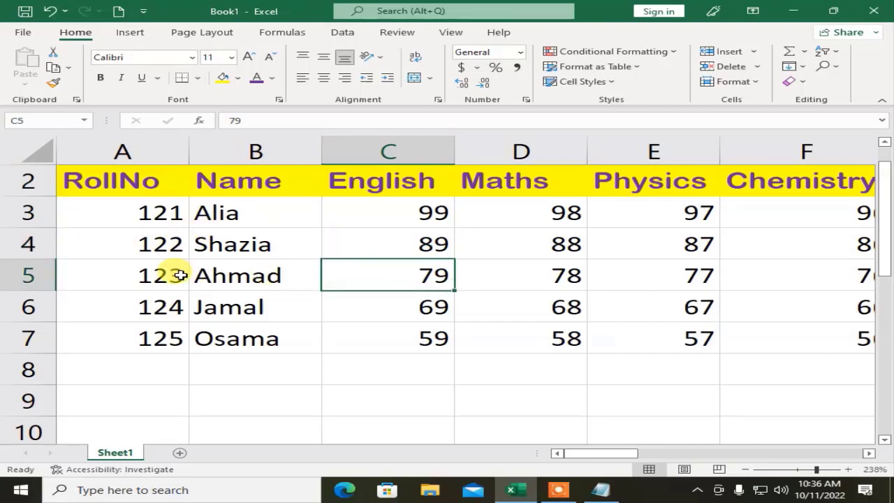
pyautogui.click(379, 303)
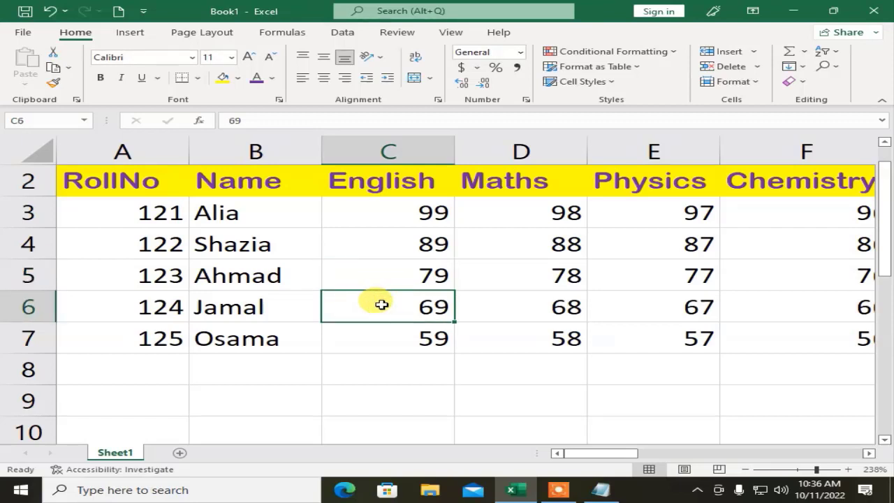
pyautogui.click(376, 337)
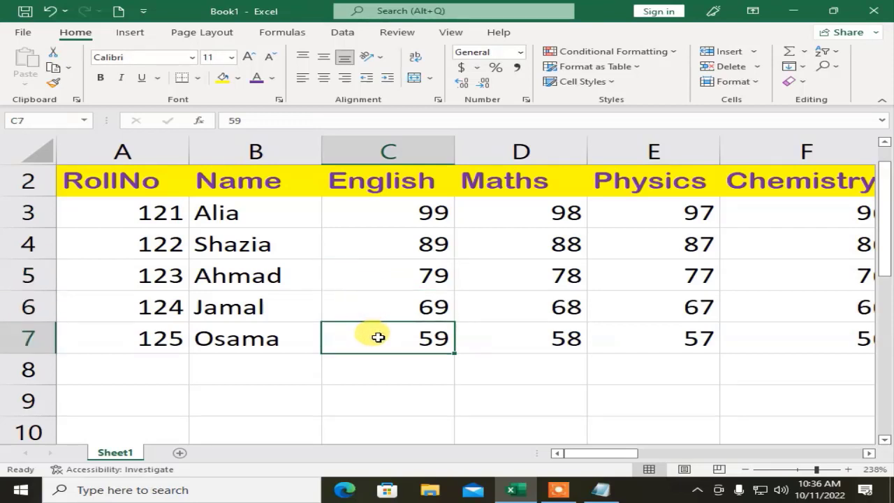
# Examine the Pakistan Study marks in cells J4 to J7 to identify where each remaining student's marks range ends
pyautogui.moveTo(624, 454); pyautogui.dragTo(758, 443)
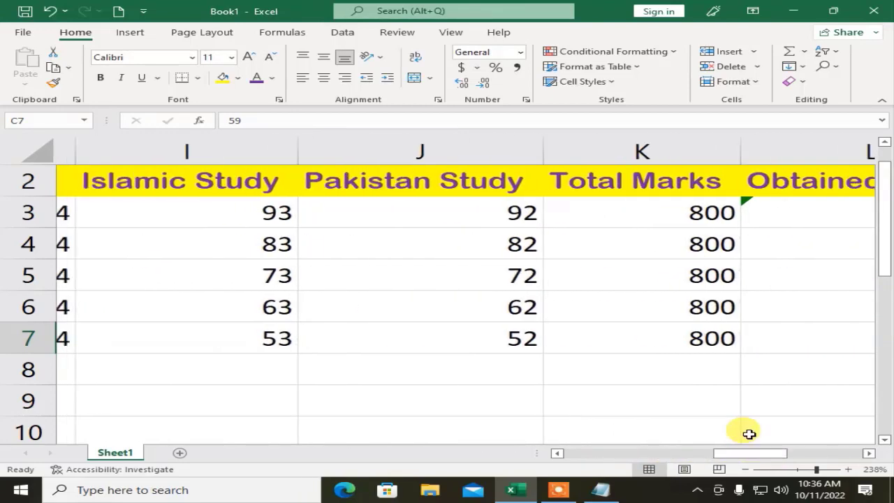
pyautogui.click(452, 250)
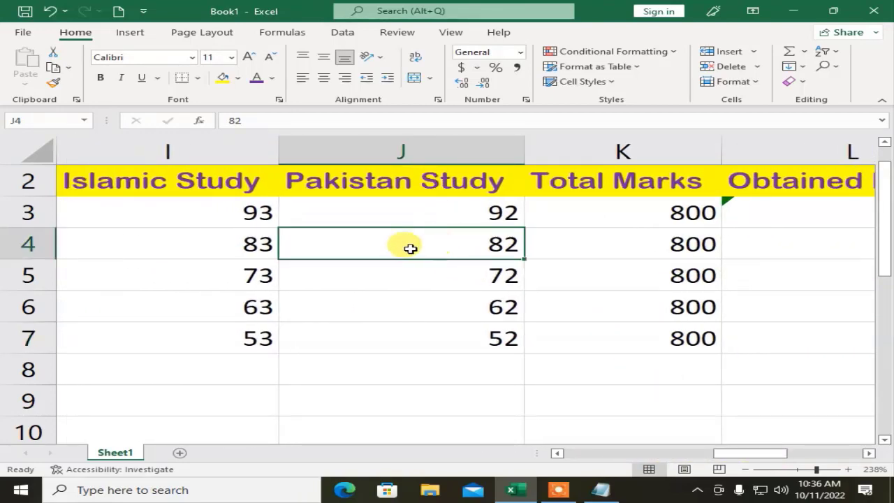
pyautogui.click(389, 279)
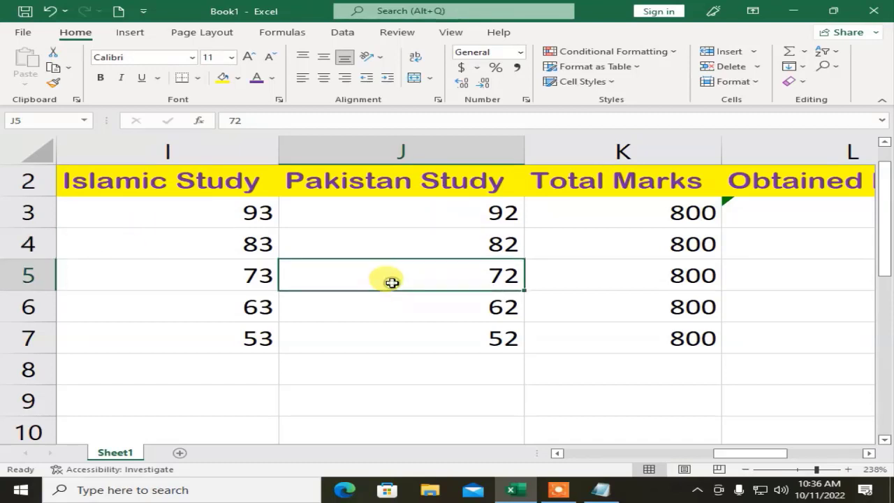
pyautogui.click(383, 311)
pyautogui.click(382, 331)
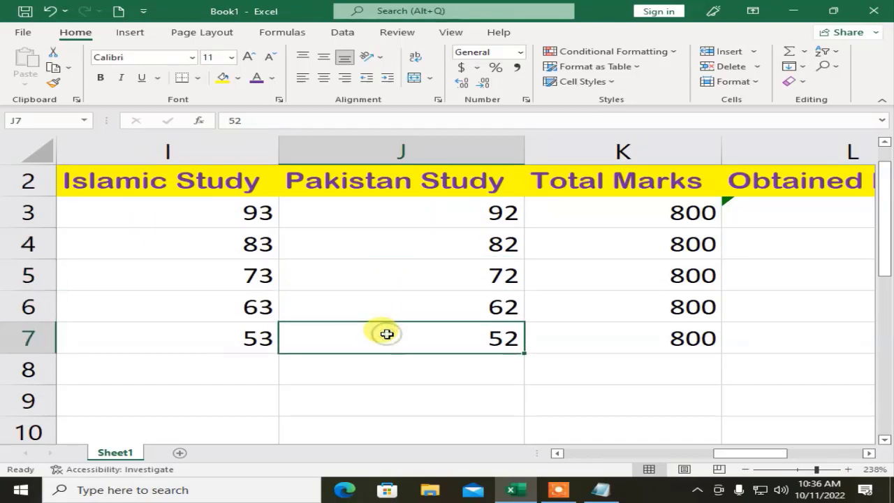
# Enter the formula =sum(c4:j4) in cell L4 to total the second student's Obtained Marks
pyautogui.press('Right')
pyautogui.press('Right')
pyautogui.press('Right')
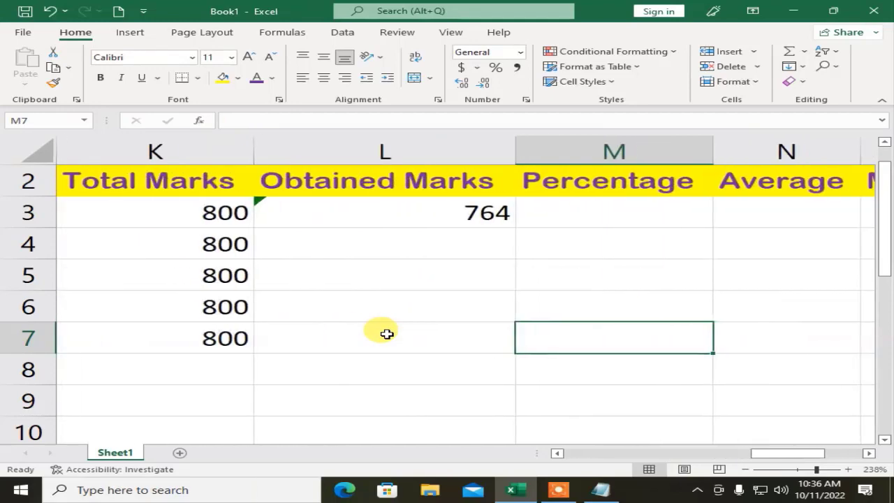
pyautogui.press('Up')
pyautogui.press('Left')
pyautogui.press('Up')
pyautogui.press('Up')
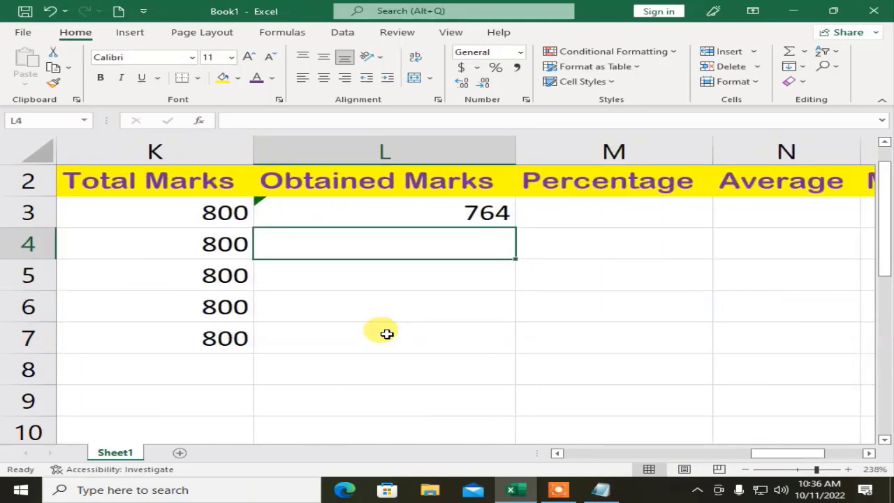
pyautogui.write('=sum')
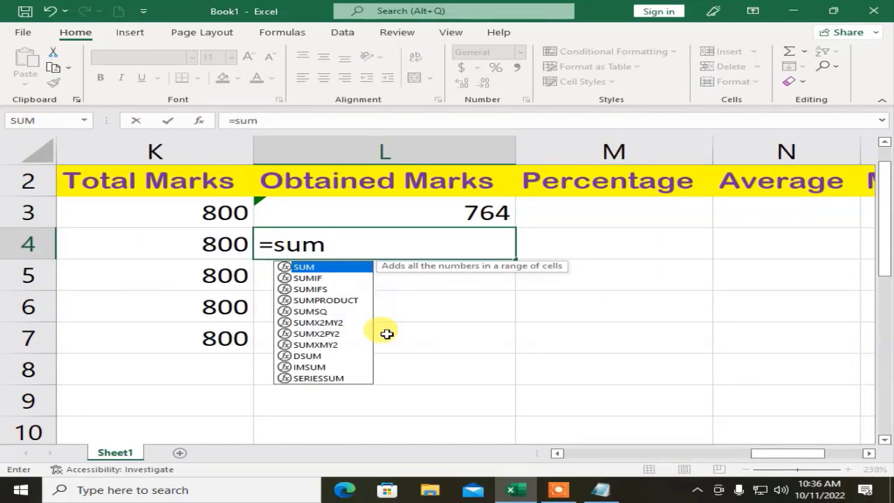
pyautogui.write('(c')
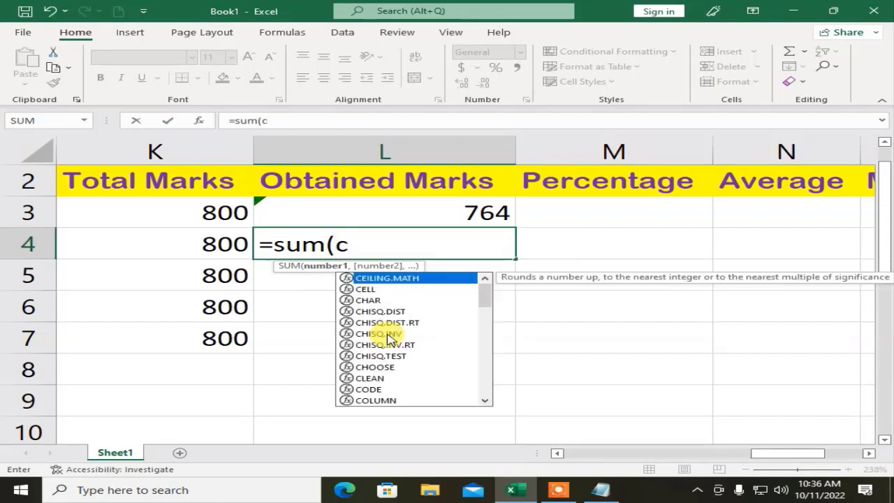
pyautogui.write('4:j4')
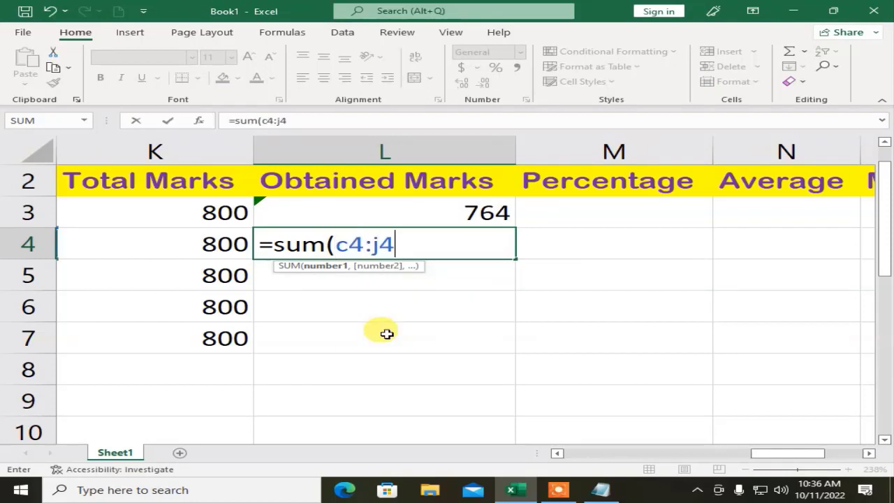
pyautogui.write(')')
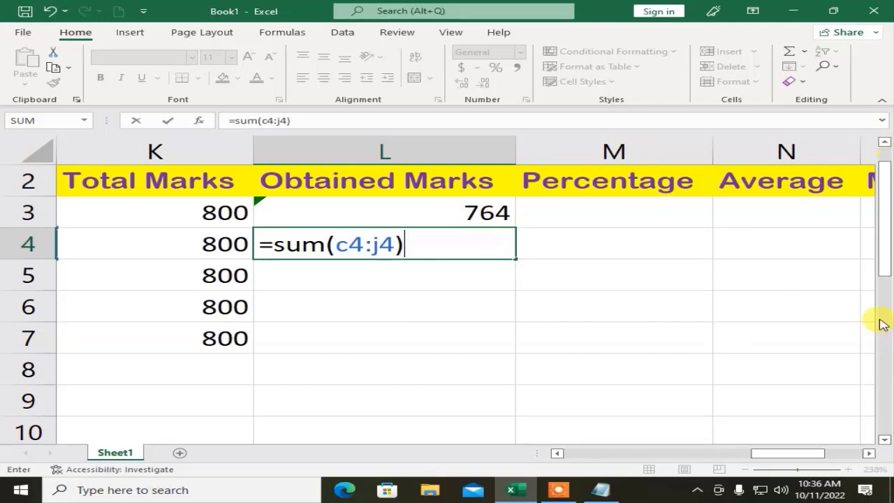
pyautogui.moveTo(768, 454); pyautogui.dragTo(779, 427)
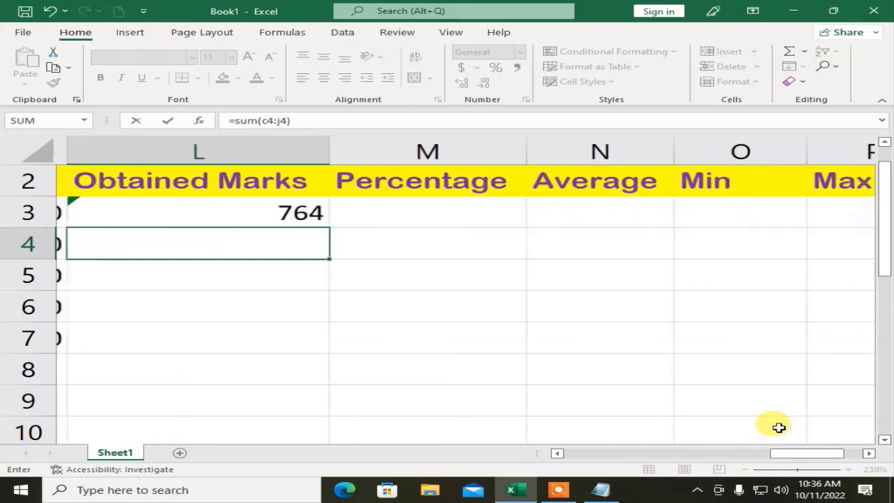
pyautogui.press('Return')
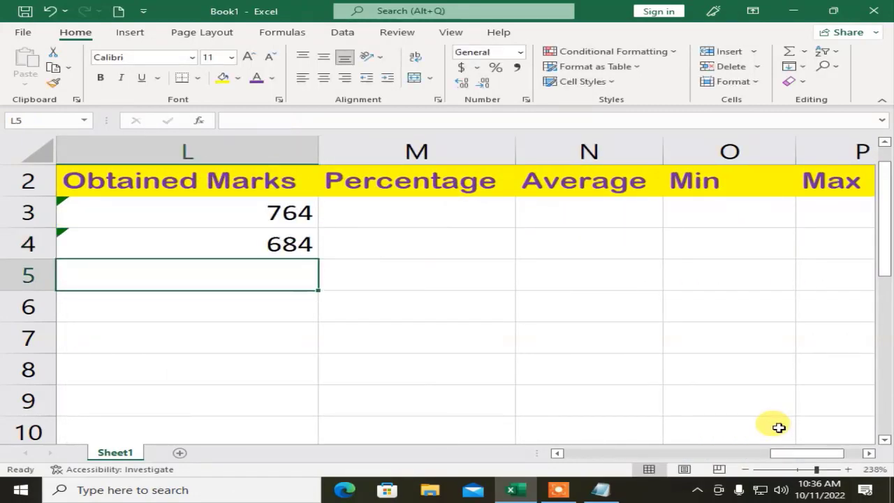
# Enter the formula =sum(c5:j5) in cell L5 to total the third student's Obtained Marks
pyautogui.write('=sum')
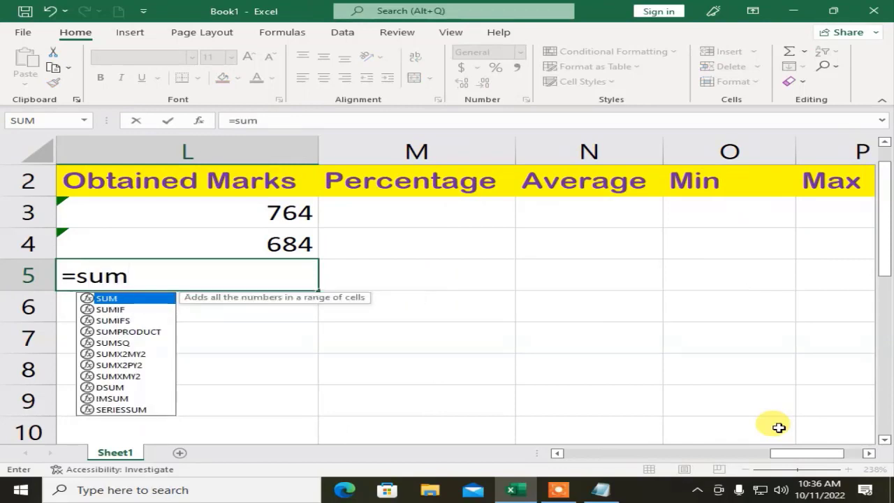
pyautogui.write('(c5')
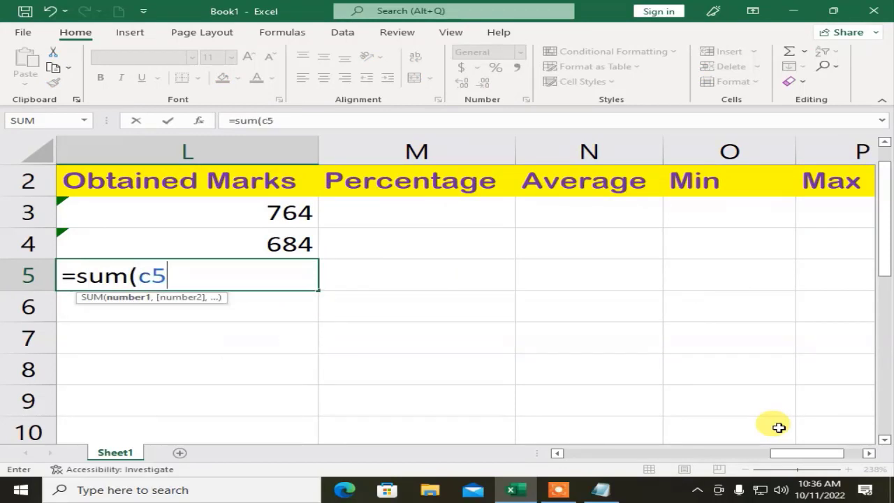
pyautogui.write(':j5)')
pyautogui.press('Return')
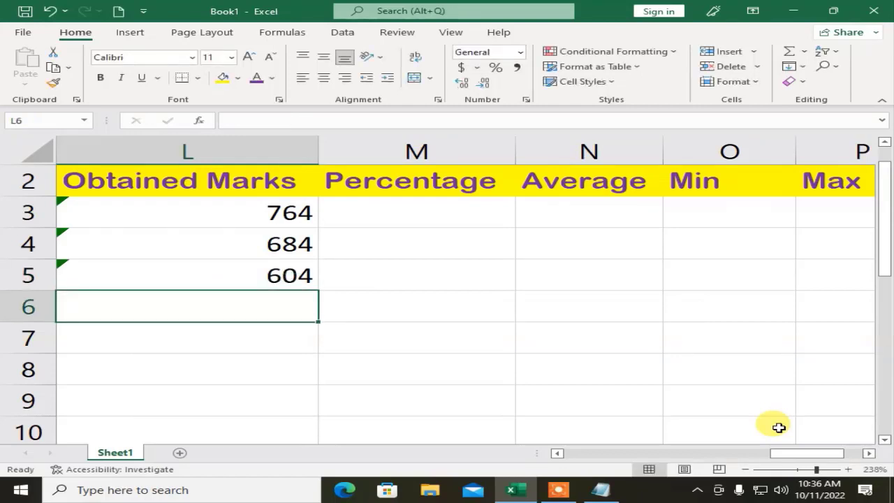
# Enter the formula =sum(c6:j6) in cell L6 to total the fourth student's Obtained Marks
pyautogui.write('=su')
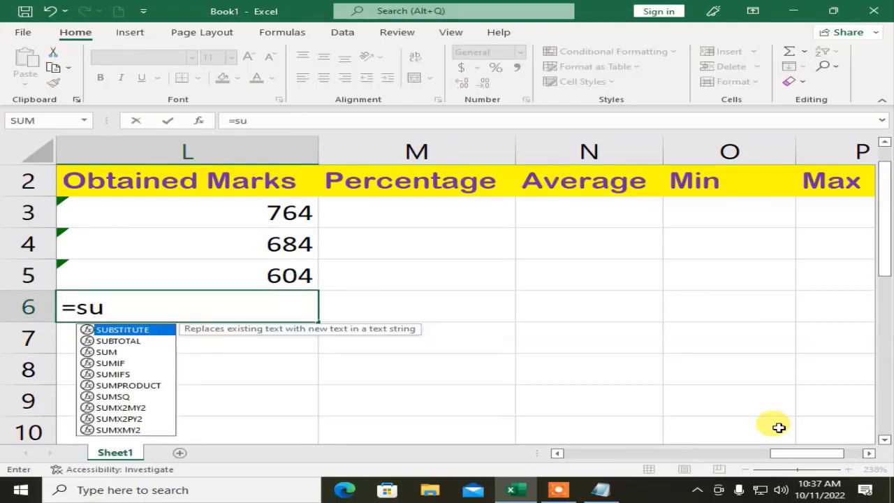
pyautogui.write('m(')
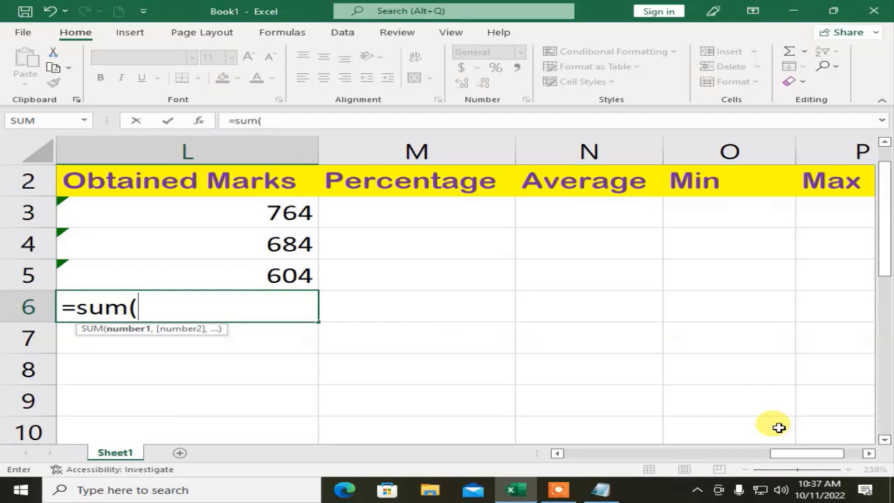
pyautogui.write('c')
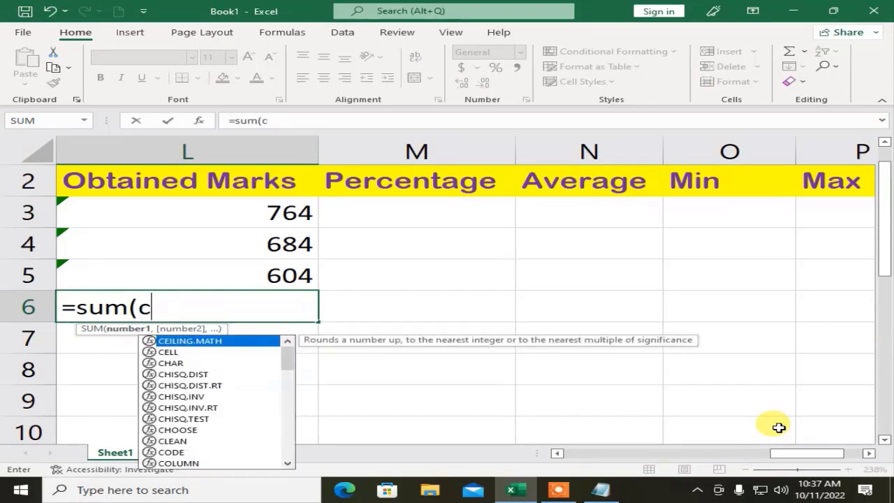
pyautogui.write('6:')
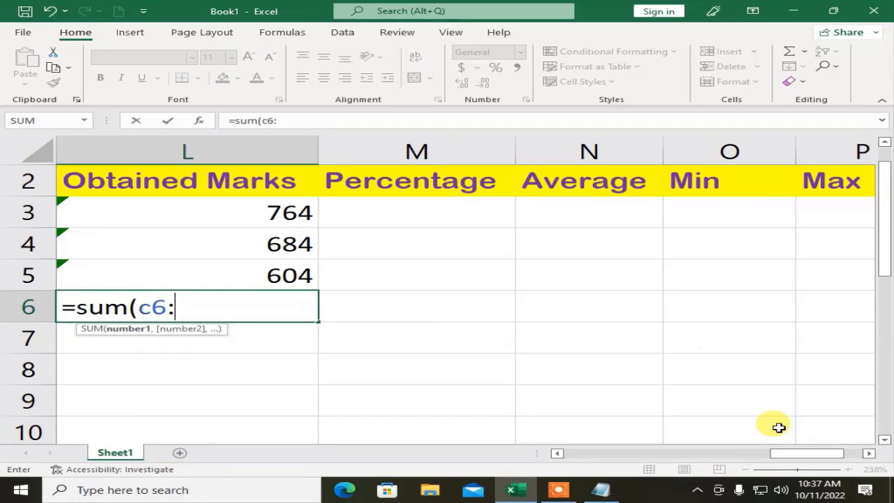
pyautogui.write('j6')
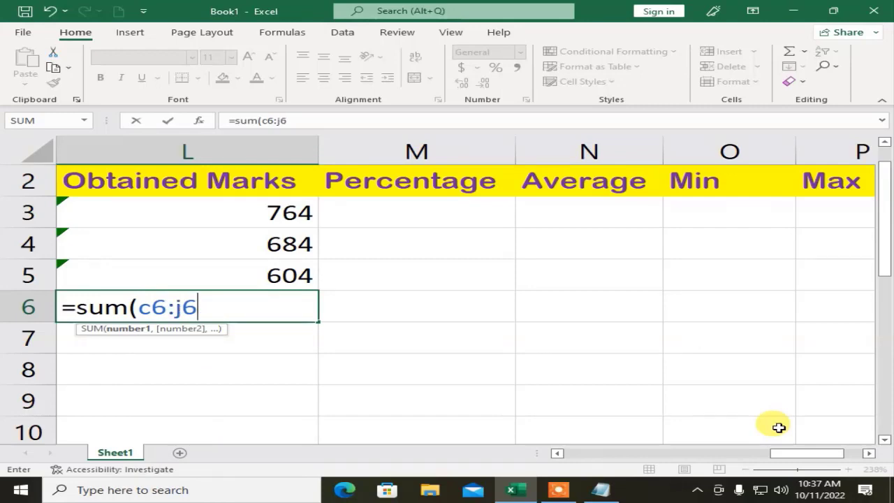
pyautogui.write(')')
pyautogui.press('Return')
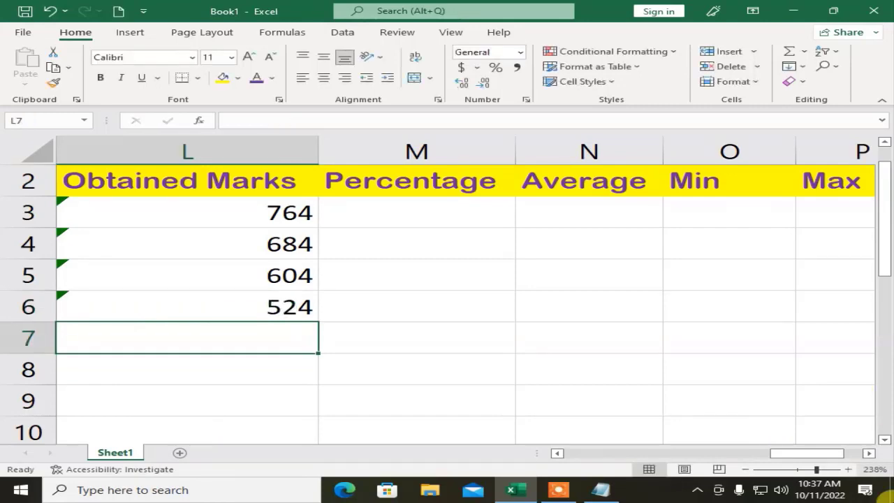
# Enter the formula =sum(c7:j7) in cell L7 to total the fifth student's Obtained Marks
pyautogui.click(798, 469)
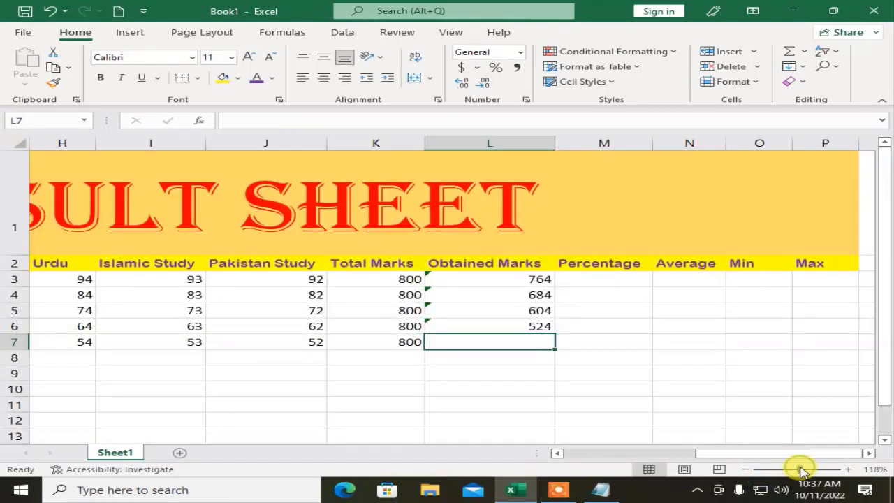
pyautogui.moveTo(719, 454)
pyautogui.mouseDown()
pyautogui.moveTo(595, 484)
pyautogui.moveTo(732, 453)
pyautogui.mouseUp()
pyautogui.write('=s')
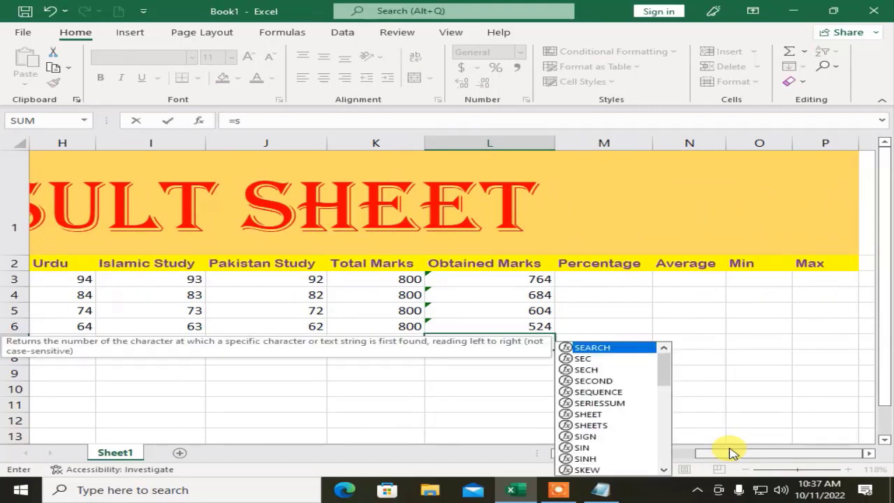
pyautogui.write('um(')
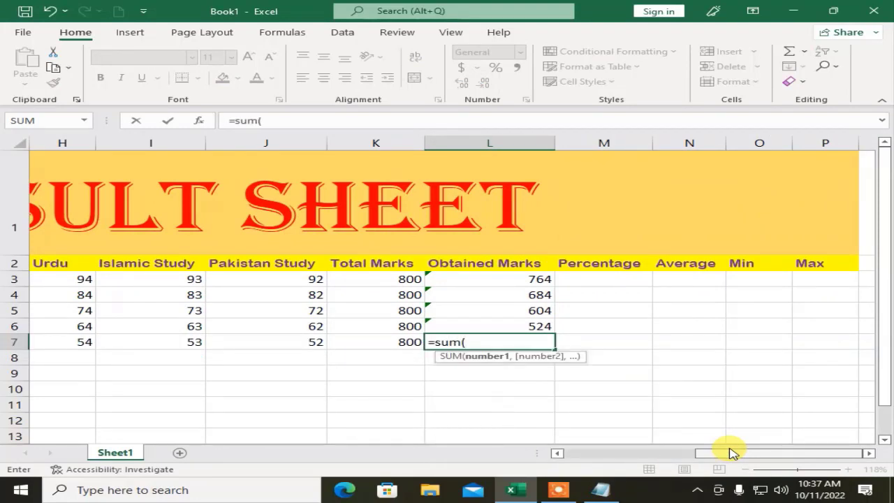
pyautogui.write('c7:j7')
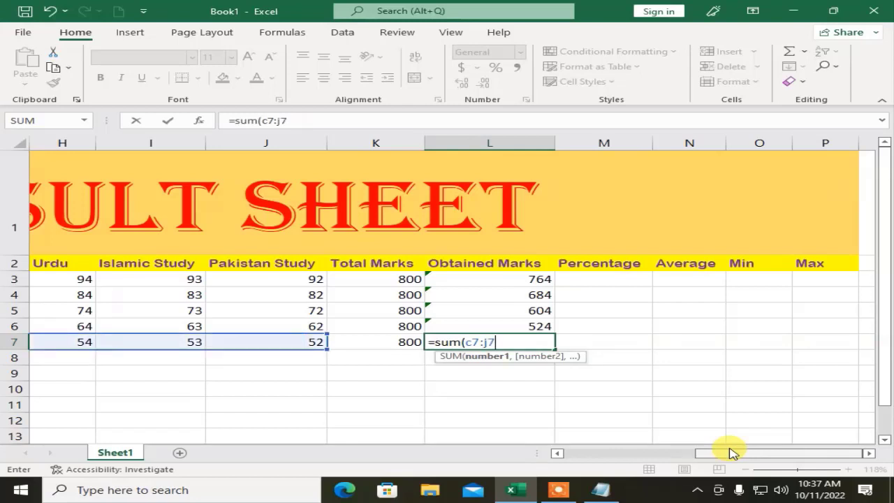
pyautogui.write(')')
pyautogui.press('Return')
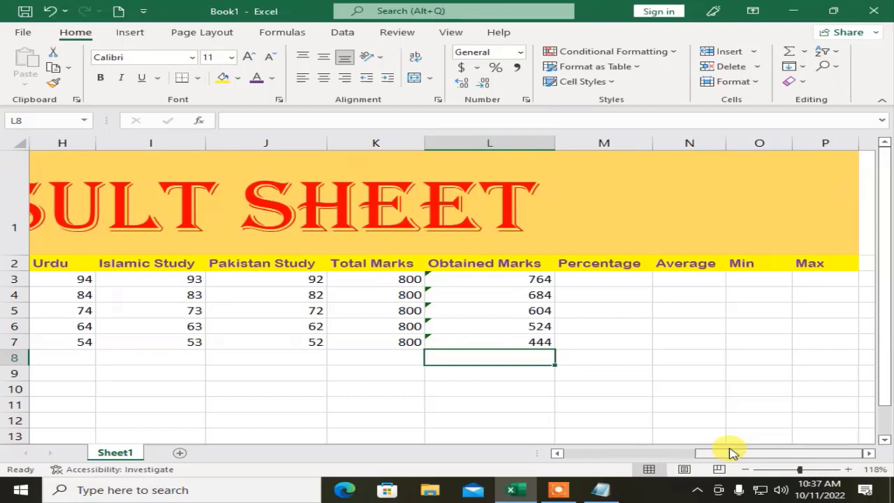
# Look over the first student's row from Obtained Marks in L3 across the Percentage, Average, Min and Max cells
pyautogui.press('Up')
pyautogui.press('Up')
pyautogui.press('Up')
pyautogui.press('Up')
pyautogui.press('Up')
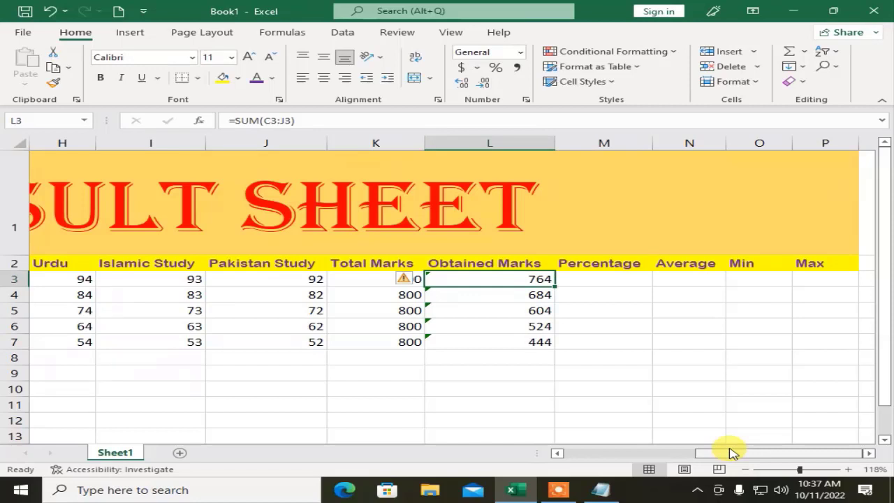
pyautogui.press('Right')
pyautogui.press('Right')
pyautogui.press('Right')
pyautogui.press('Right')
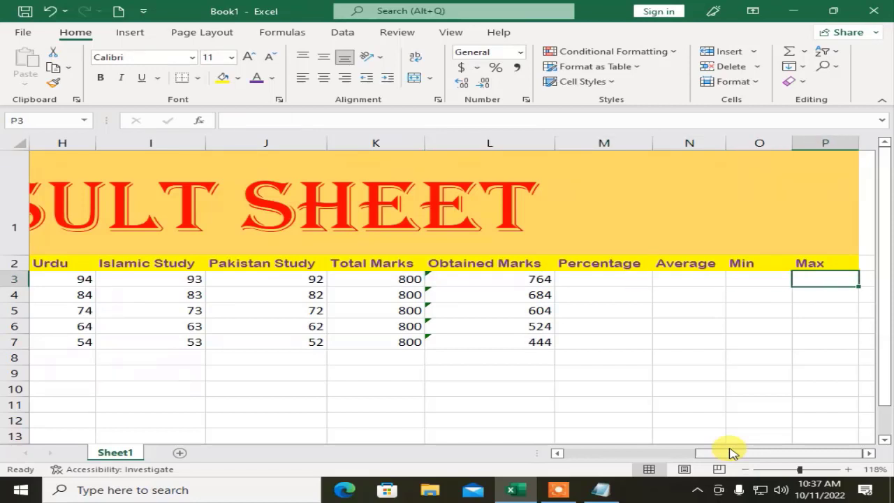
pyautogui.press('Left')
pyautogui.press('Left')
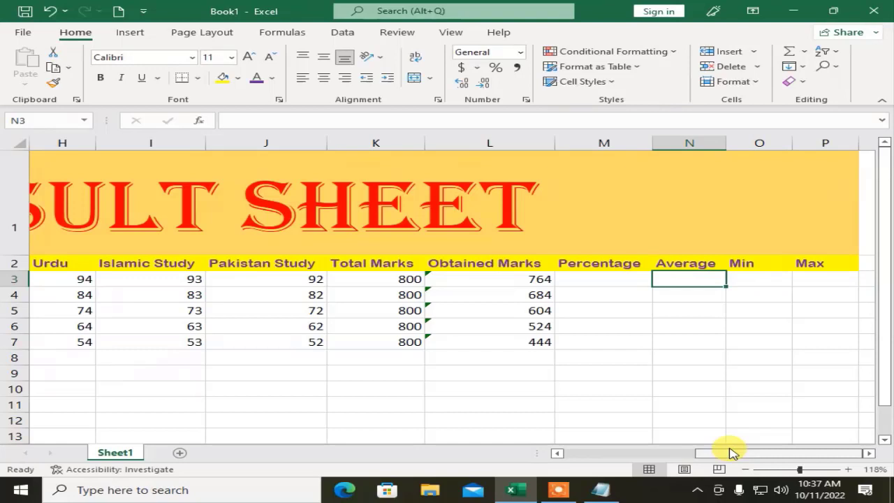
pyautogui.press('Right')
pyautogui.press('Right')
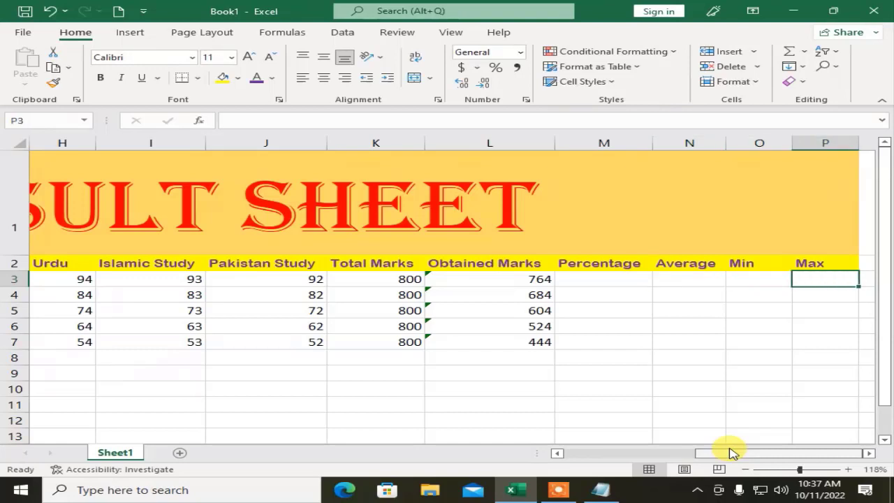
# Enter the formula =average(c3:j3) in cell N3 to calculate the first student's Average
pyautogui.press('Left')
pyautogui.press('Left')
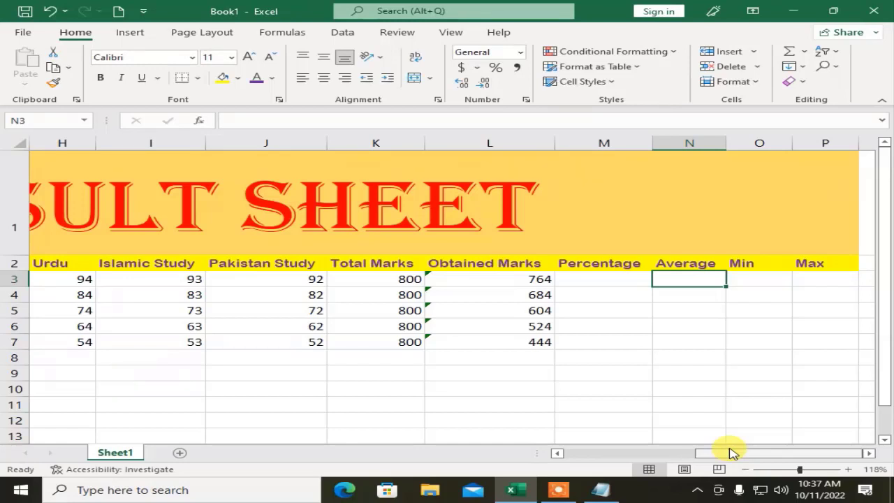
pyautogui.write('=average')
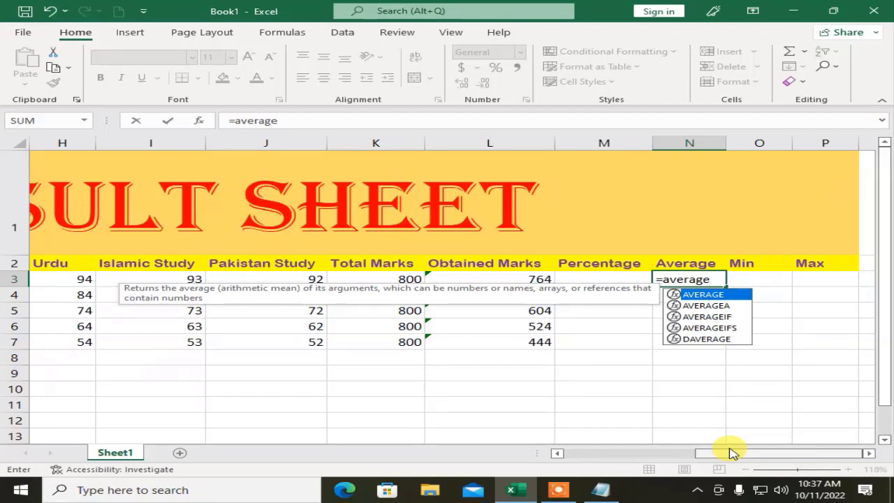
pyautogui.write('(')
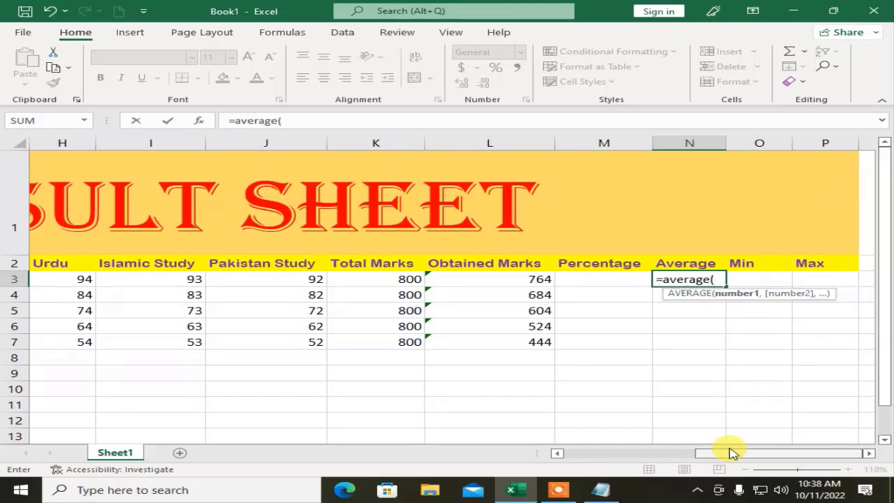
pyautogui.write('c3:j3')
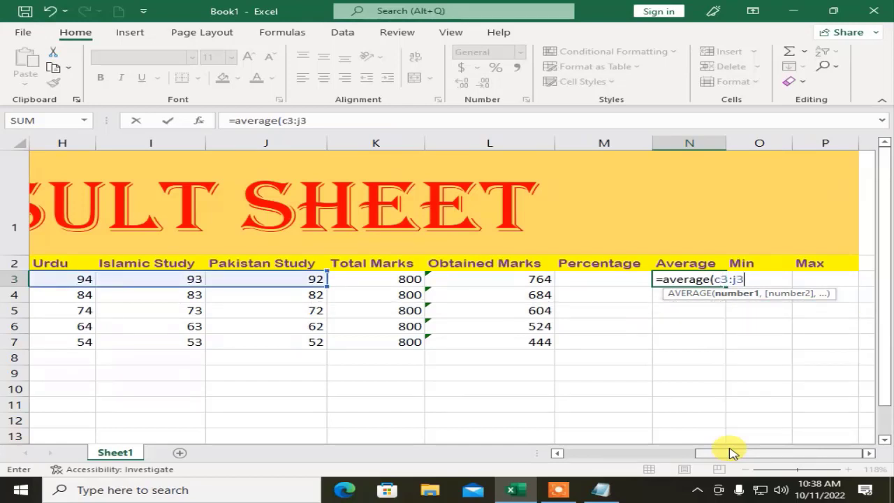
pyautogui.write(')')
pyautogui.press('Return')
pyautogui.press('Up')
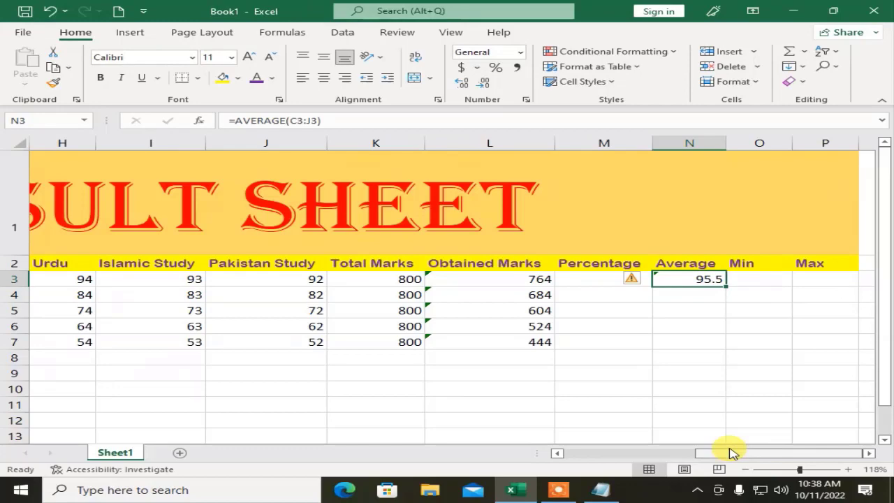
# Enter the formula =average(c4:j4) in cell N4 to calculate the second student's Average
pyautogui.click(819, 470)
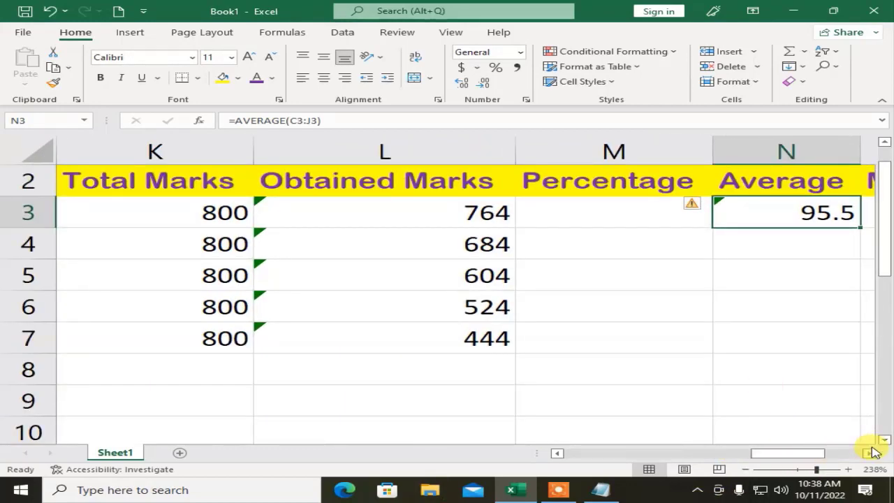
pyautogui.click(870, 453)
pyautogui.click(870, 453)
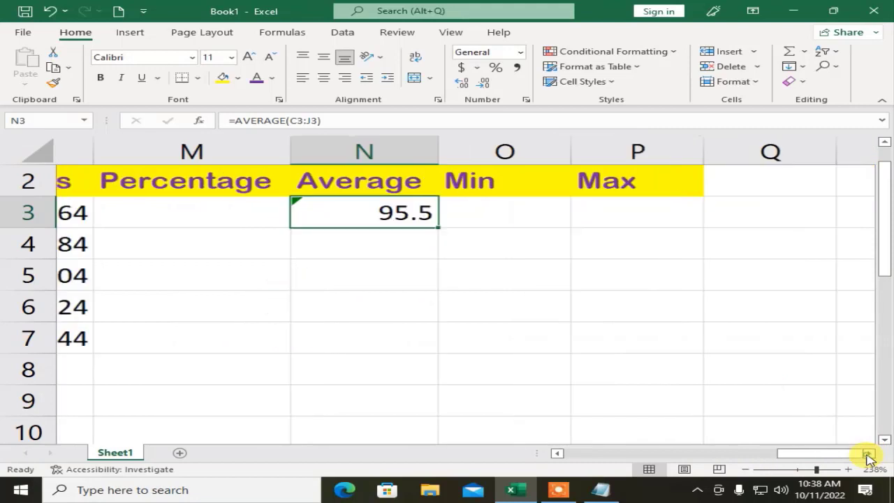
pyautogui.click(308, 233)
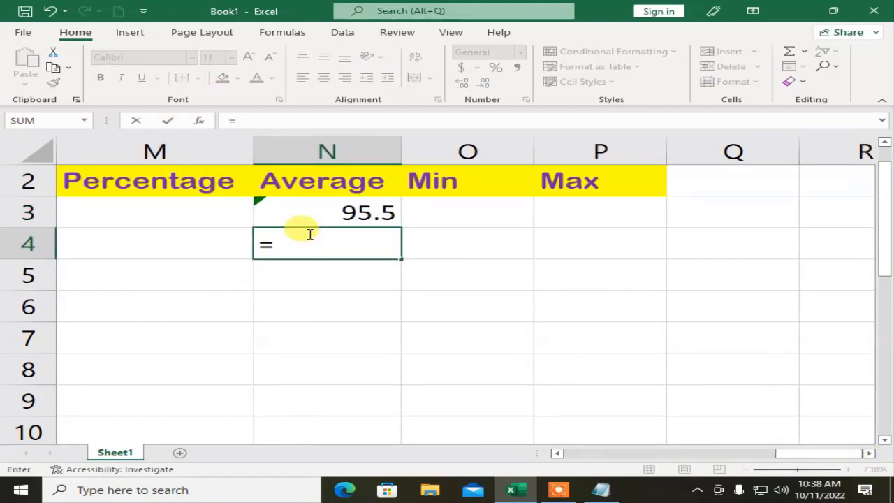
pyautogui.write('avera')
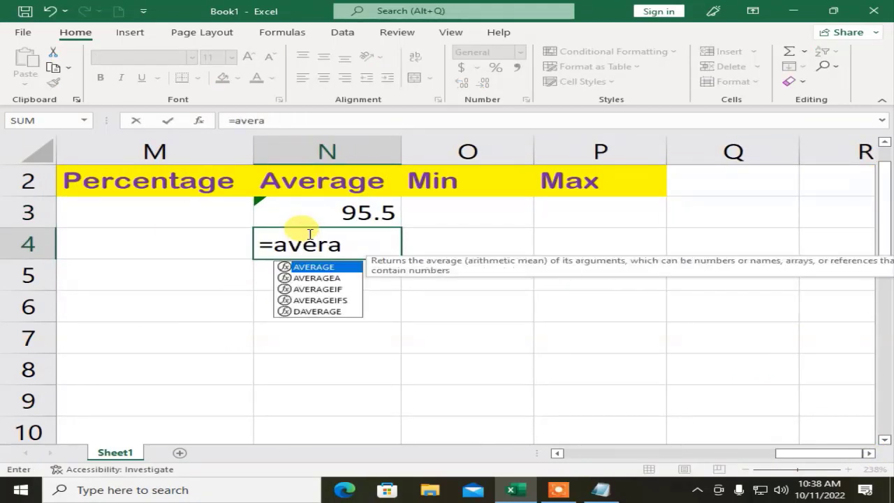
pyautogui.write('ge(')
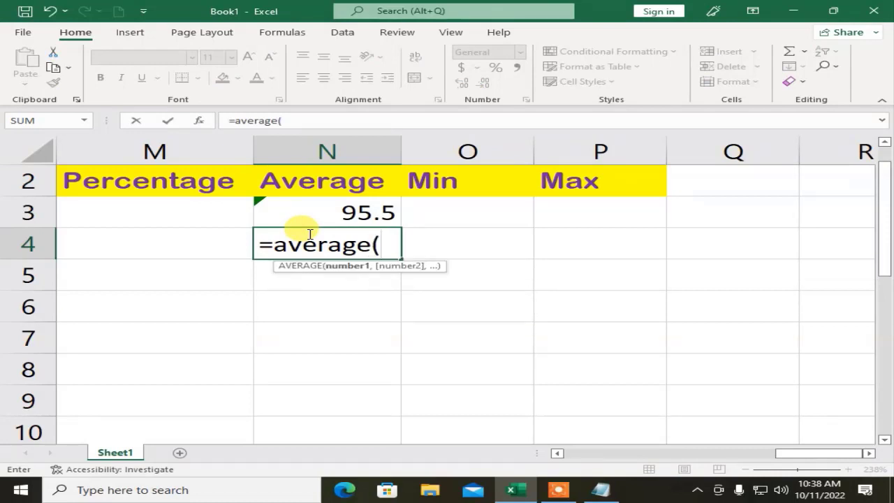
pyautogui.write('c4:')
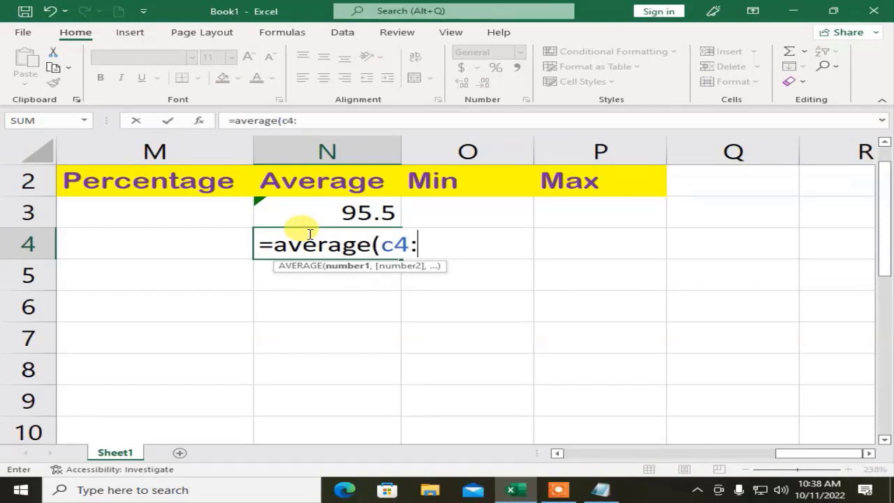
pyautogui.write('j4)')
pyautogui.press('Return')
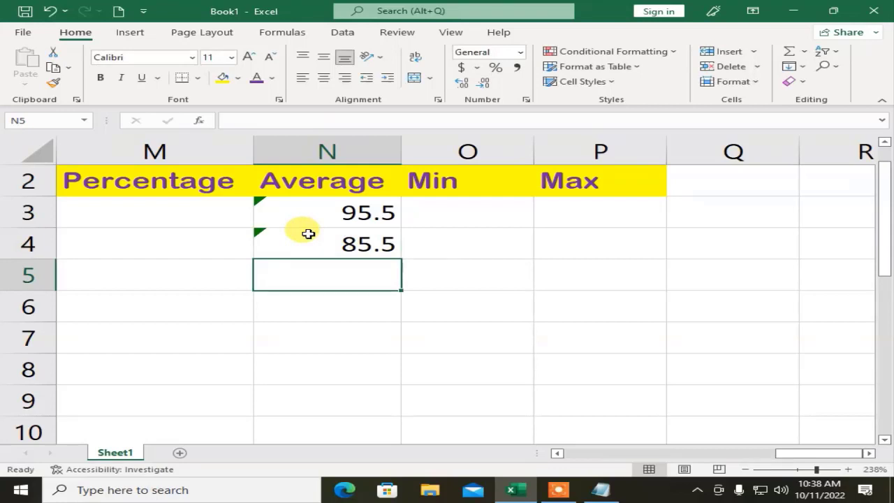
pyautogui.write('=vareage')
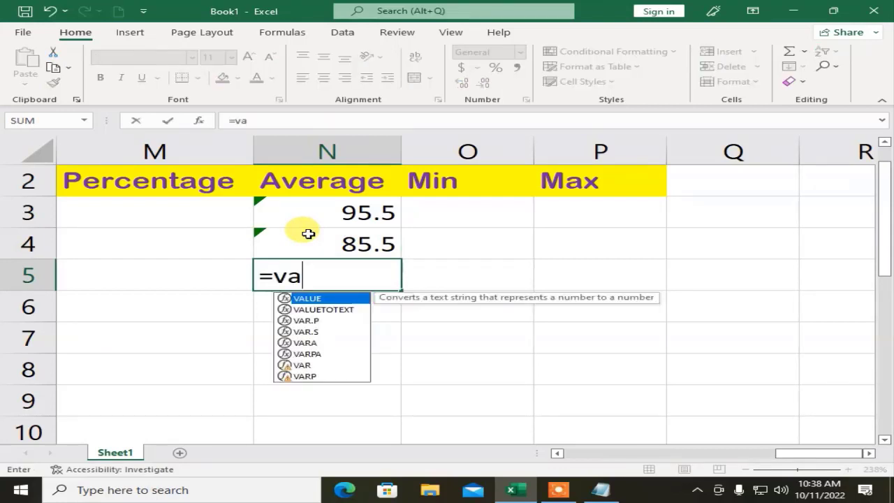
pyautogui.press('BackSpace')
pyautogui.press('BackSpace')
pyautogui.press('BackSpace')
pyautogui.press('BackSpace')
pyautogui.press('BackSpace')
pyautogui.press('BackSpace')
pyautogui.press('BackSpace')
pyautogui.press('BackSpace')
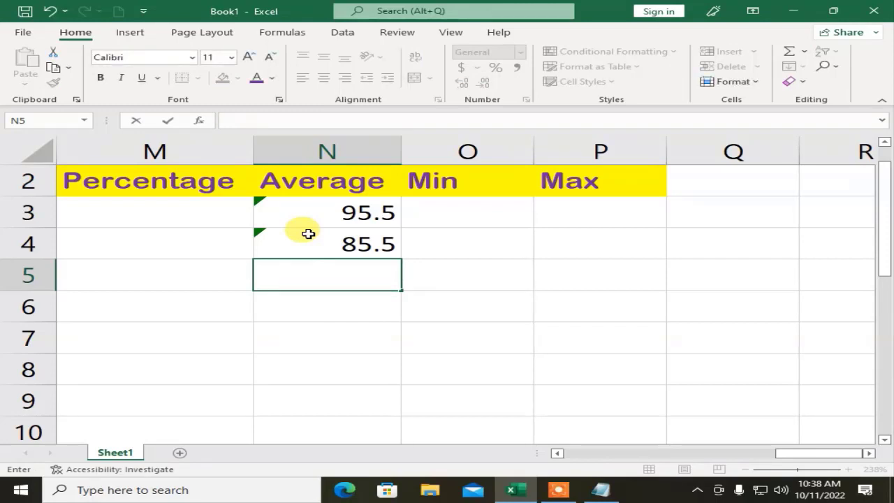
# Enter the formula =average(c5:j5) in cell N5 to calculate the third student's Average
pyautogui.write('=average')
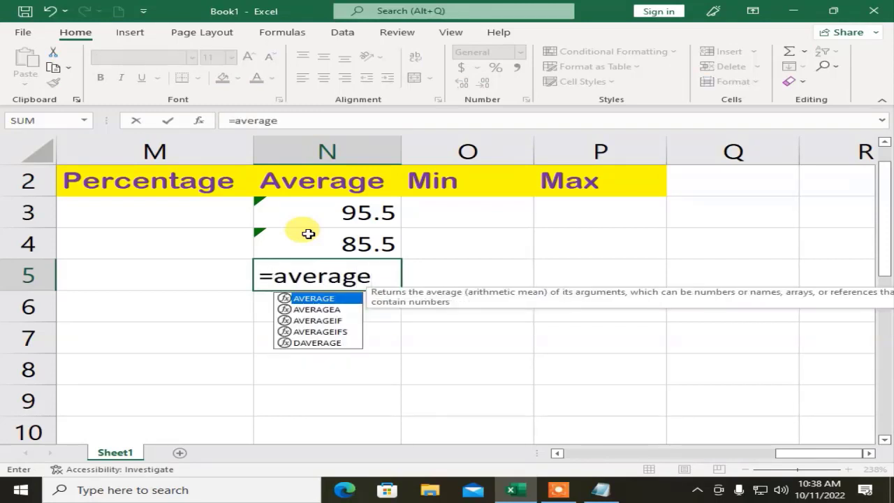
pyautogui.write('(')
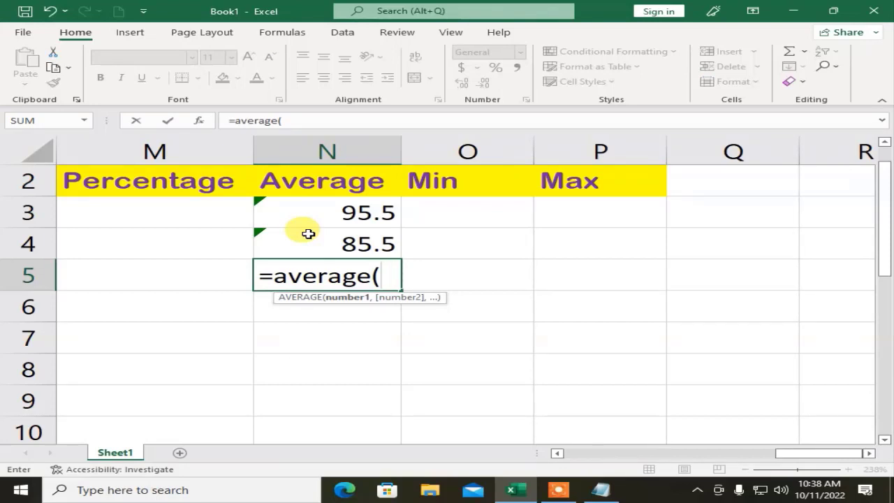
pyautogui.write('c4L')
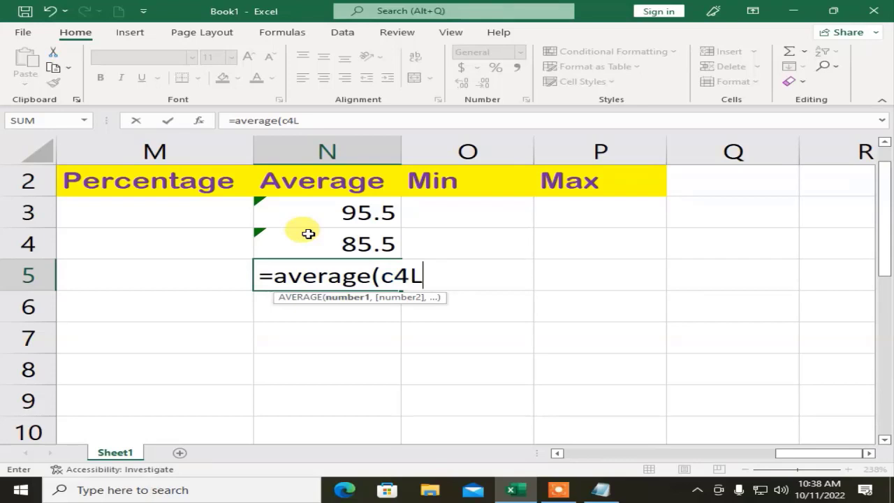
pyautogui.write('j5)')
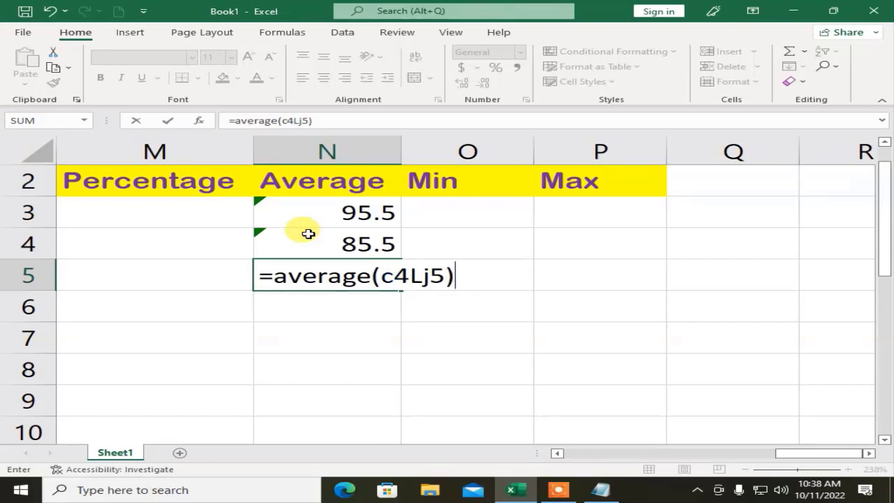
pyautogui.press('BackSpace')
pyautogui.press('BackSpace')
pyautogui.press('BackSpace')
pyautogui.press('BackSpace')
pyautogui.press('BackSpace')
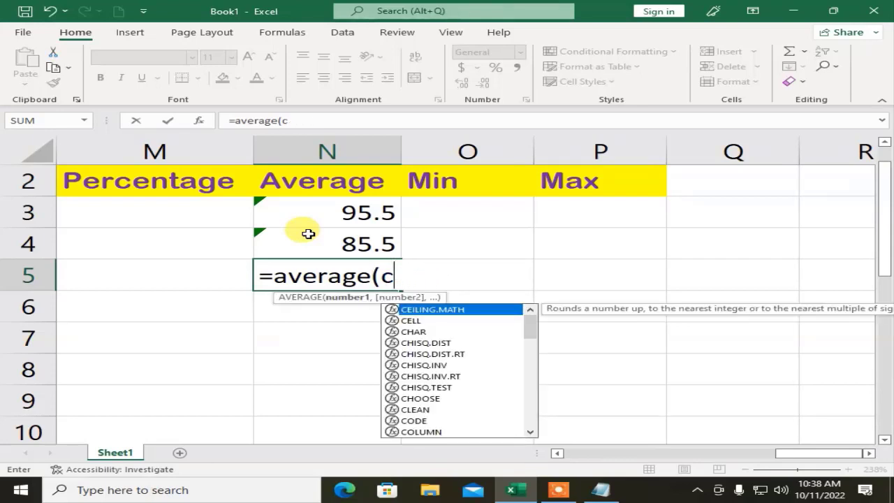
pyautogui.write('5:')
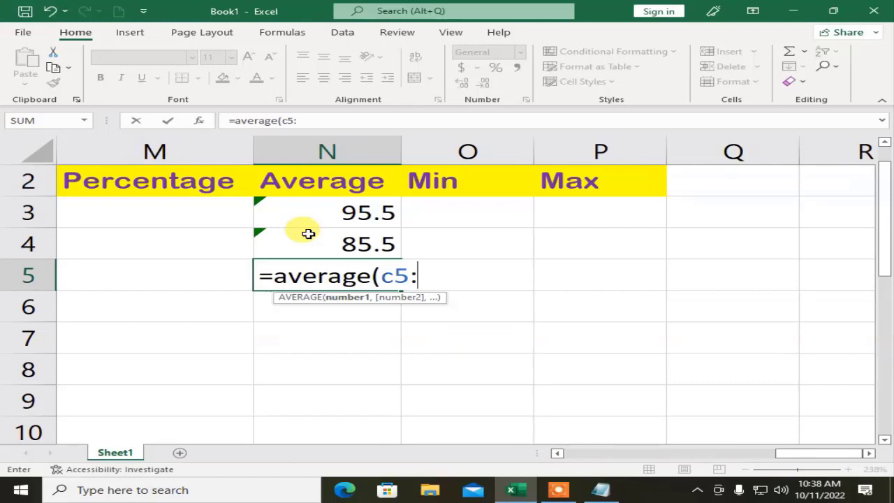
pyautogui.write('j5)')
pyautogui.press('Return')
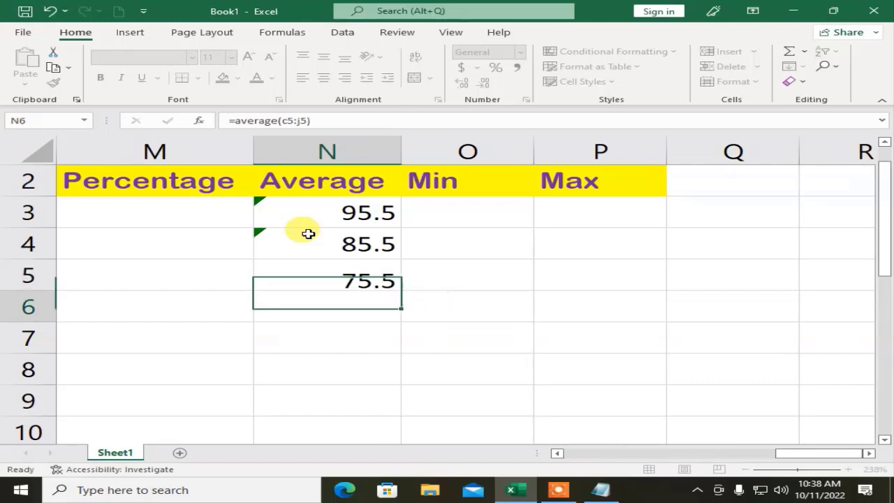
# Enter the formula =average(c6:j6) in cell N6 to calculate the fourth student's Average
pyautogui.write('=average')
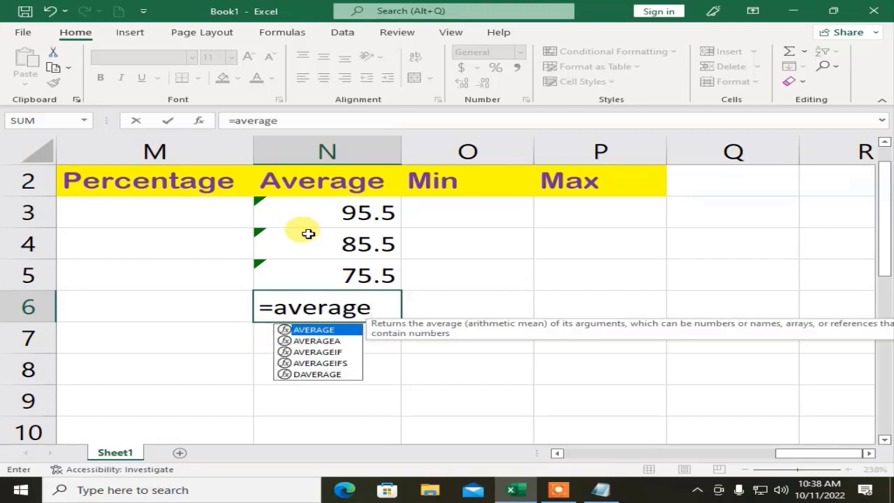
pyautogui.write('(c6')
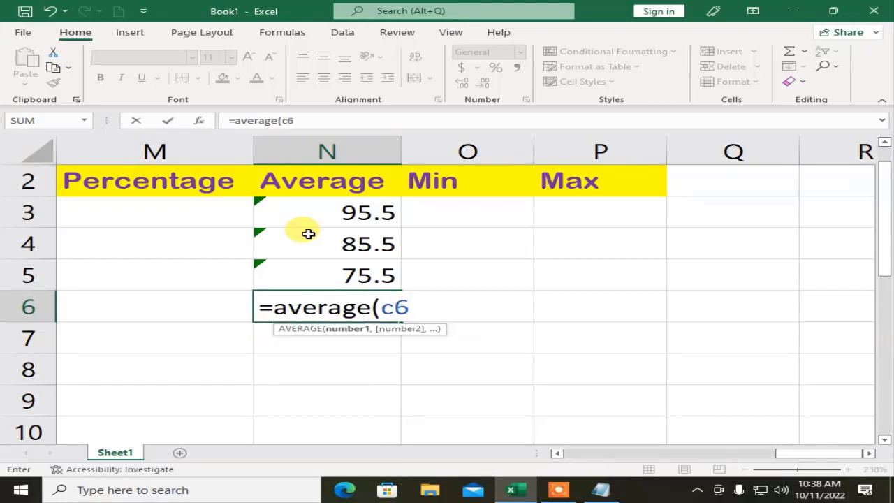
pyautogui.write(':j6)')
pyautogui.press('Return')
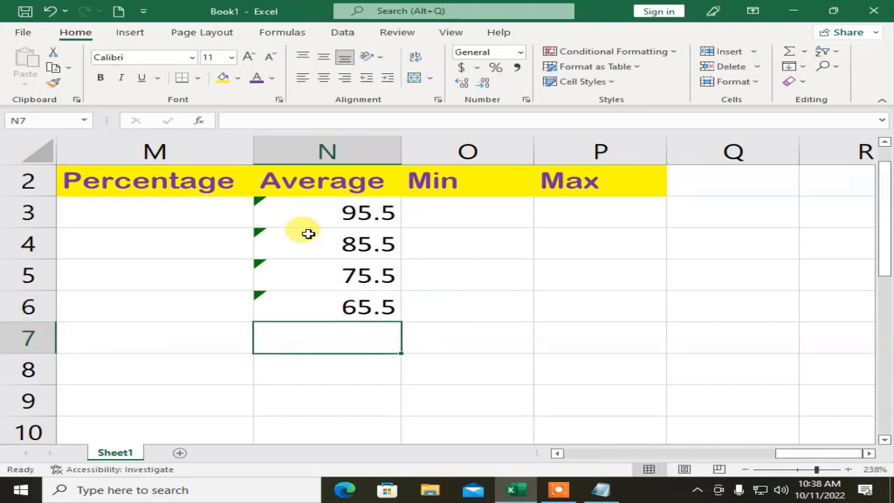
# Enter the formula =average(c7:j6) in cell N7 for the fifth student's Average
pyautogui.write('=ave')
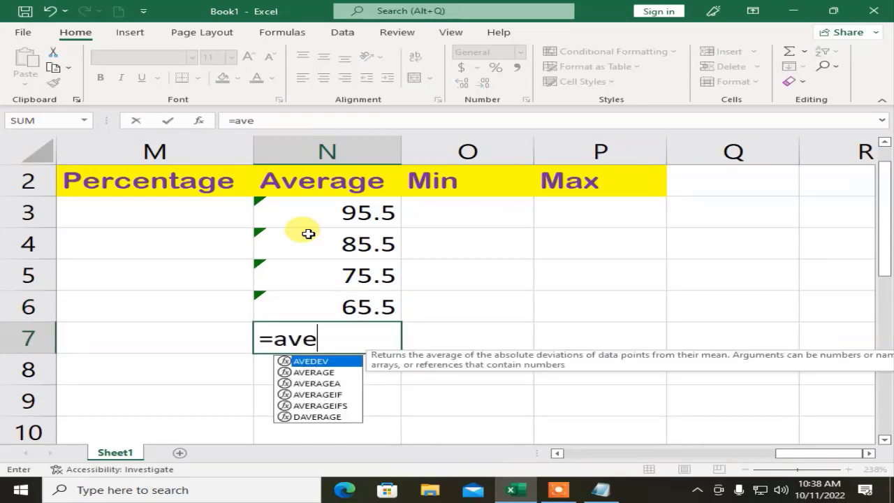
pyautogui.write('rage')
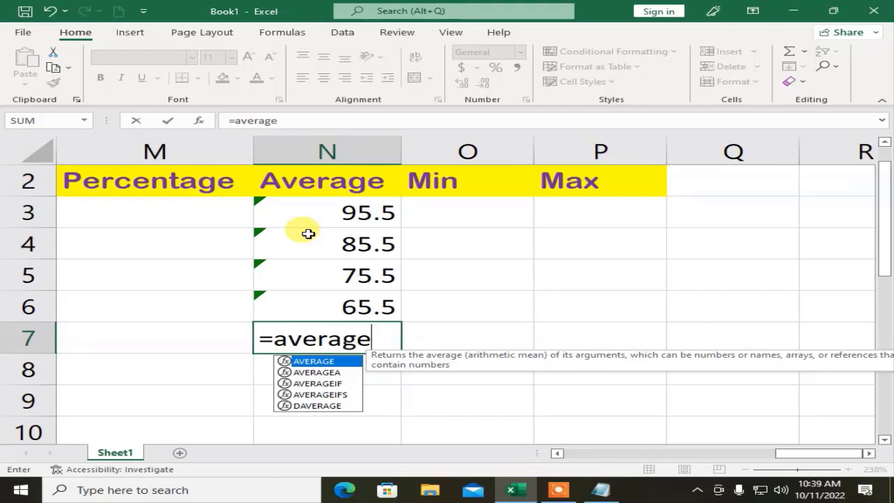
pyautogui.write('(')
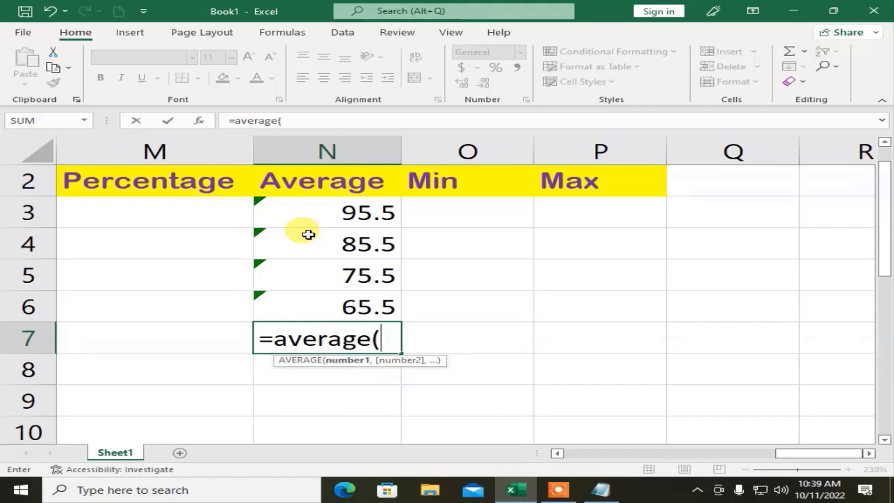
pyautogui.write('c7')
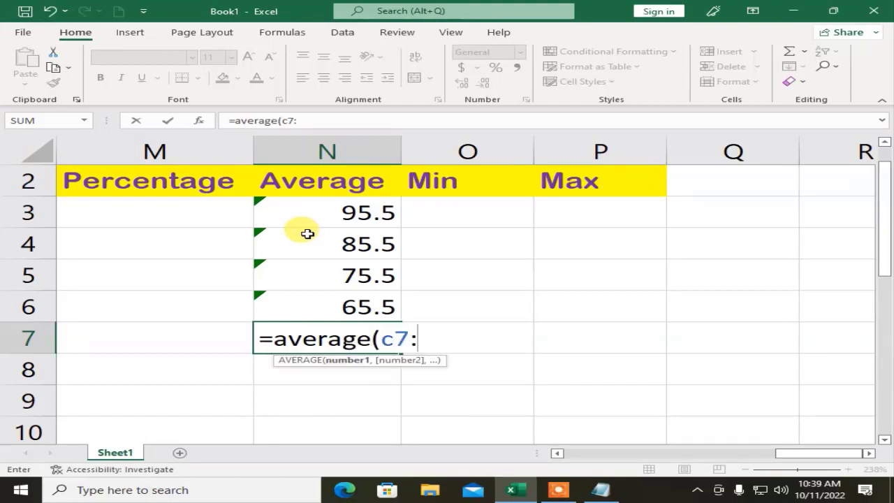
pyautogui.write(':j60')
pyautogui.press('BackSpace')
pyautogui.write(')')
pyautogui.press('Return')
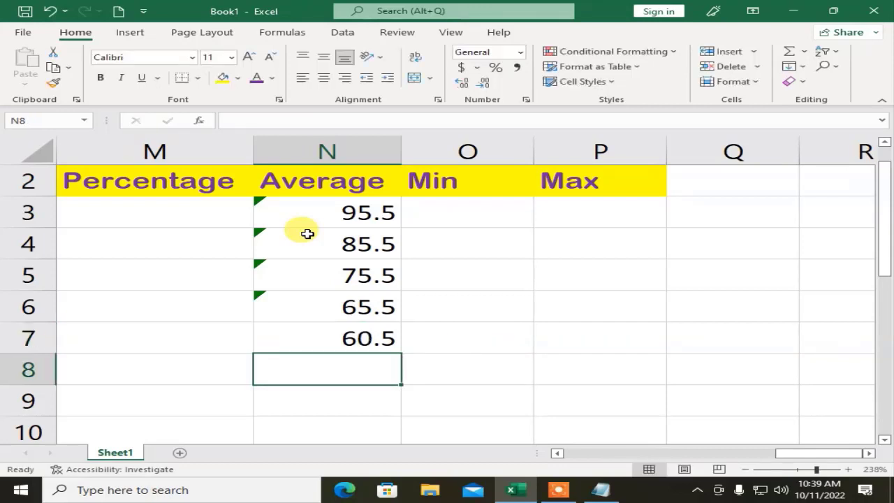
# Look over the Average column from N7 up to N3 and the first student's Min cell O3
pyautogui.press('Up')
pyautogui.press('Up')
pyautogui.press('Up')
pyautogui.press('Up')
pyautogui.press('Up')
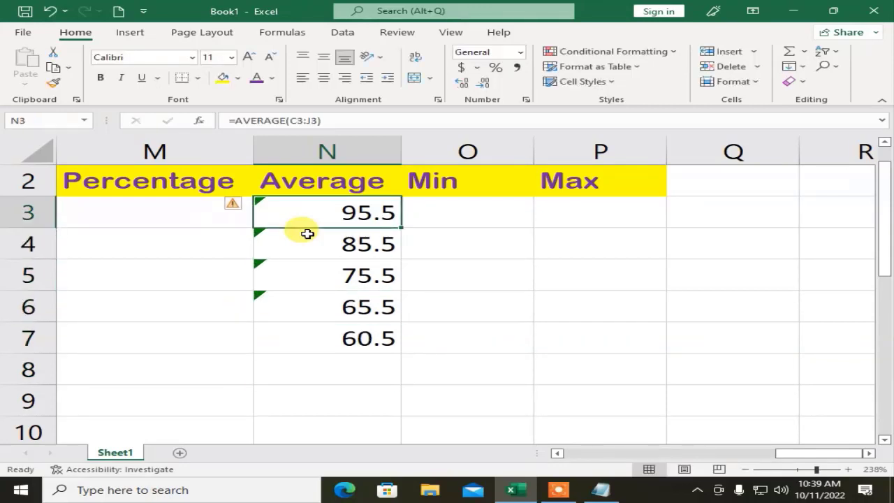
pyautogui.press('Down')
pyautogui.press('Up')
pyautogui.press('Right')
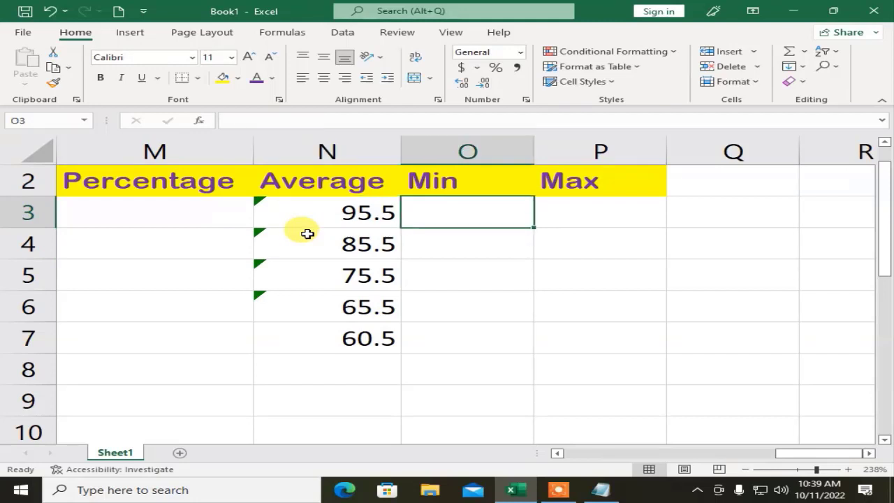
# Correct the fifth student's Average formula in N7 so that it averages the range C7:J7
pyautogui.press('Down')
pyautogui.press('Down')
pyautogui.press('Down')
pyautogui.press('Down')
pyautogui.press('Left')
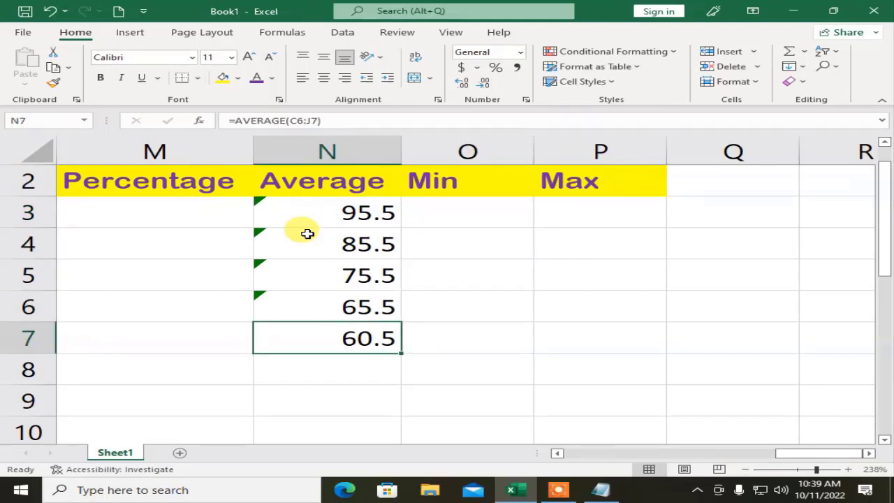
pyautogui.click(299, 122)
pyautogui.press('Delete')
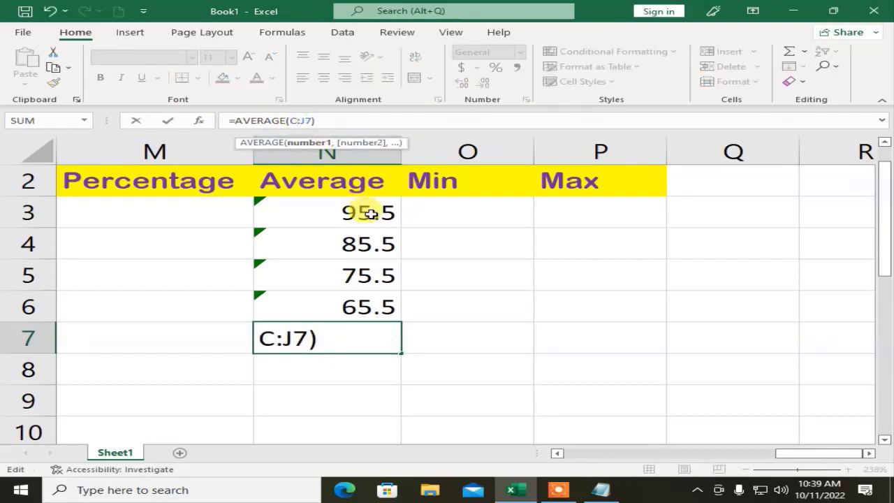
pyautogui.write('7')
pyautogui.press('Return')
# Enter the formula =min(c3:j3) in cell O3 to find the first student's lowest mark
pyautogui.press('Up')
pyautogui.press('Up')
pyautogui.press('Up')
pyautogui.press('Up')
pyautogui.press('Up')
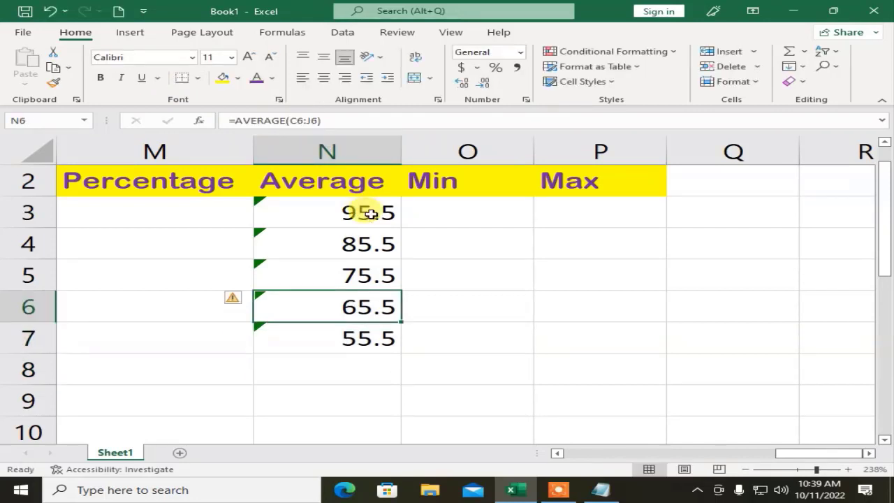
pyautogui.press('Right')
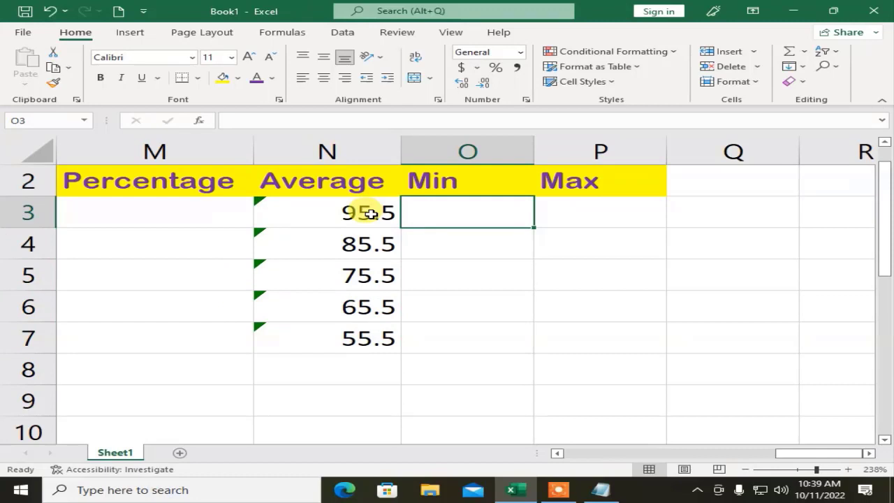
pyautogui.write('=min')
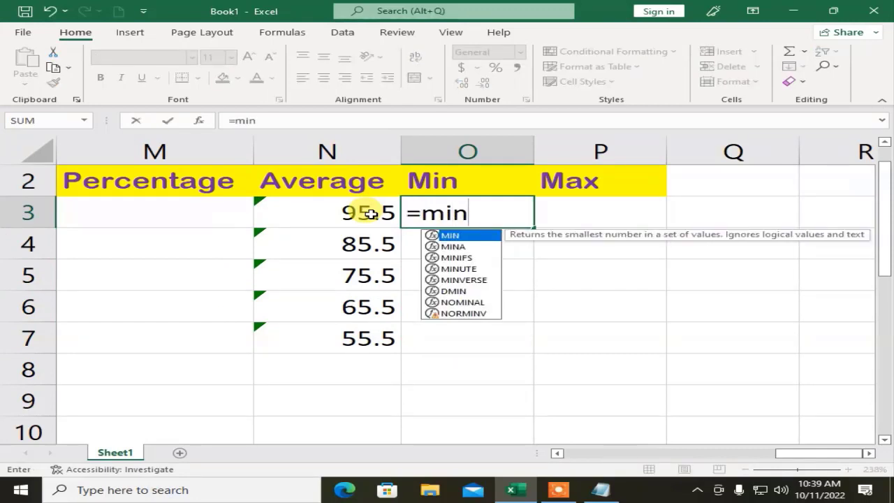
pyautogui.write('(c3')
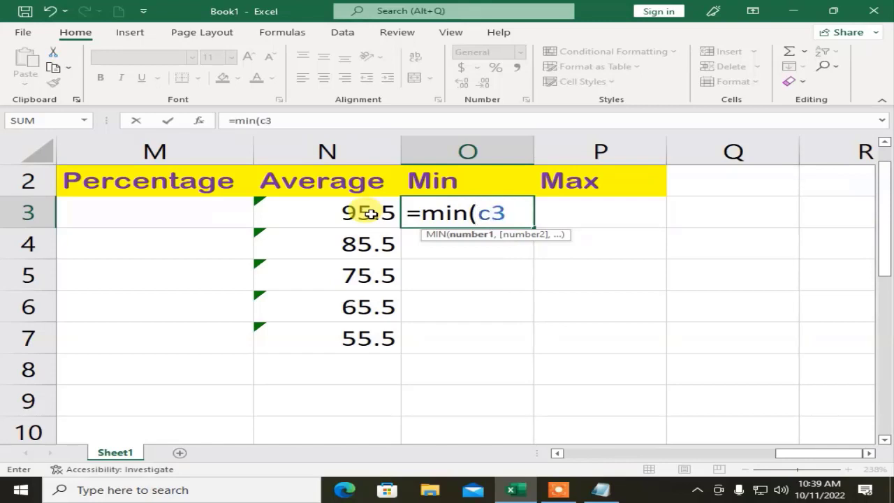
pyautogui.write(':j3)')
pyautogui.press('Return')
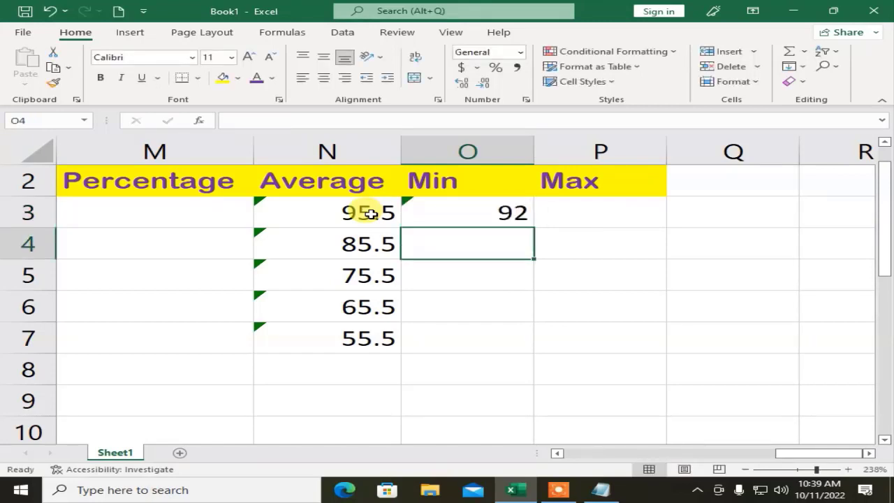
# Enter the formula =min(c4:j4) in cell O4 to find the second student's lowest mark
pyautogui.write('=min')
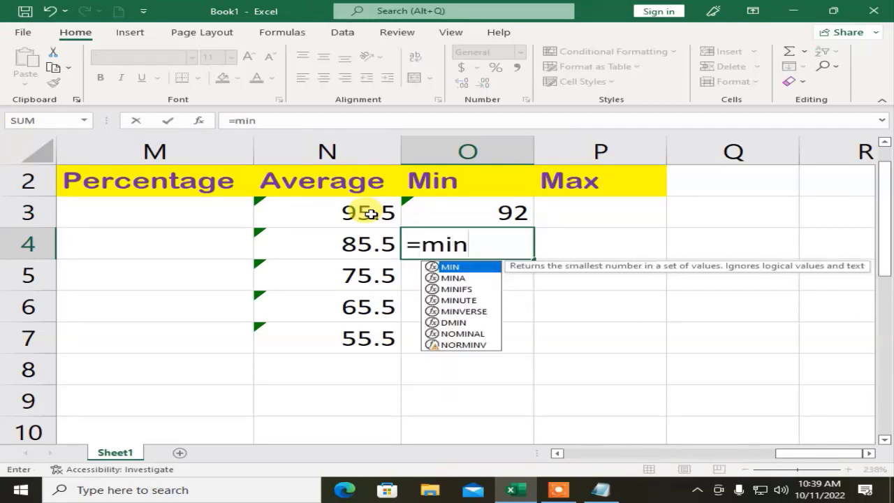
pyautogui.write(')')
pyautogui.press('BackSpace')
pyautogui.write('(')
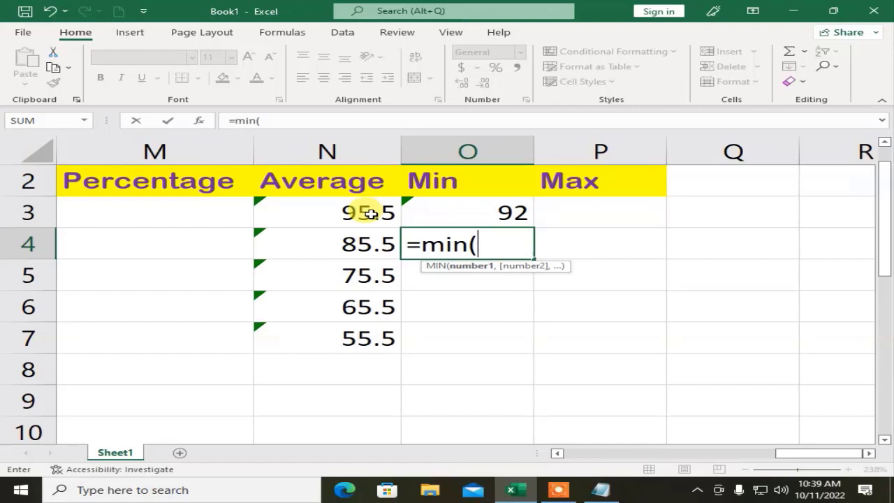
pyautogui.write('c4:j4)')
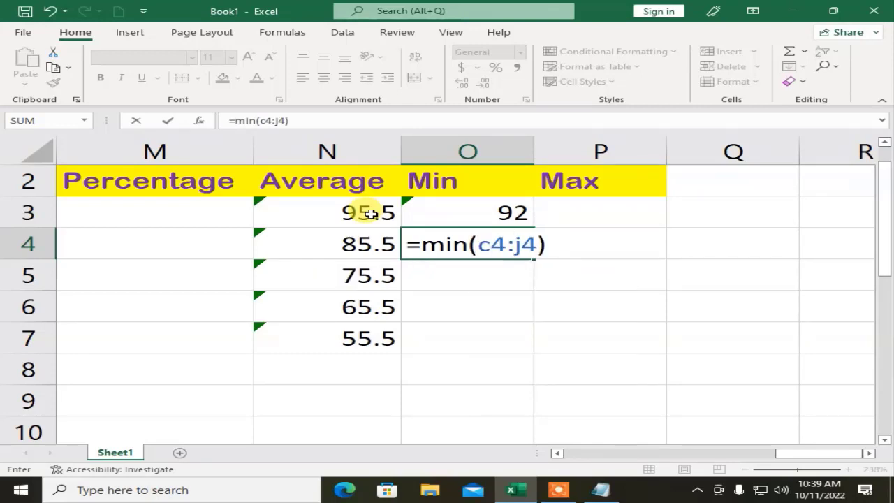
pyautogui.press('Return')
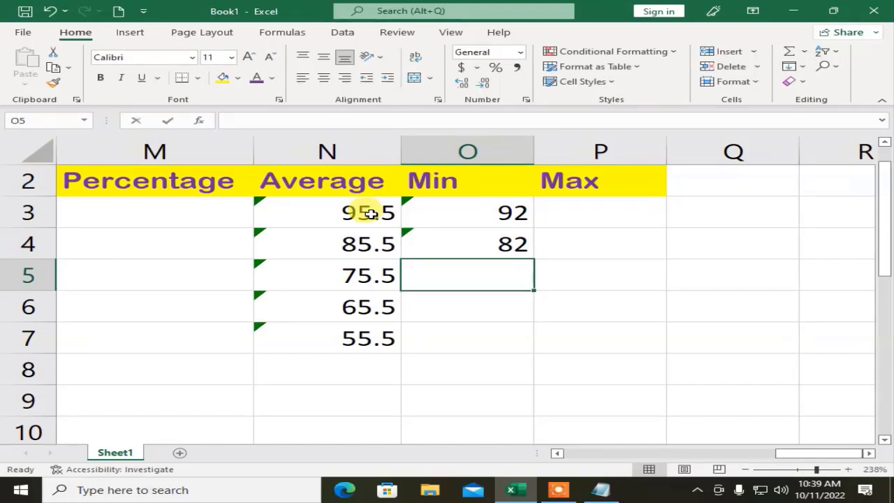
# Enter the formula =min(c5:j5) in cell O5 to find the third student's lowest mark
pyautogui.write('=min')
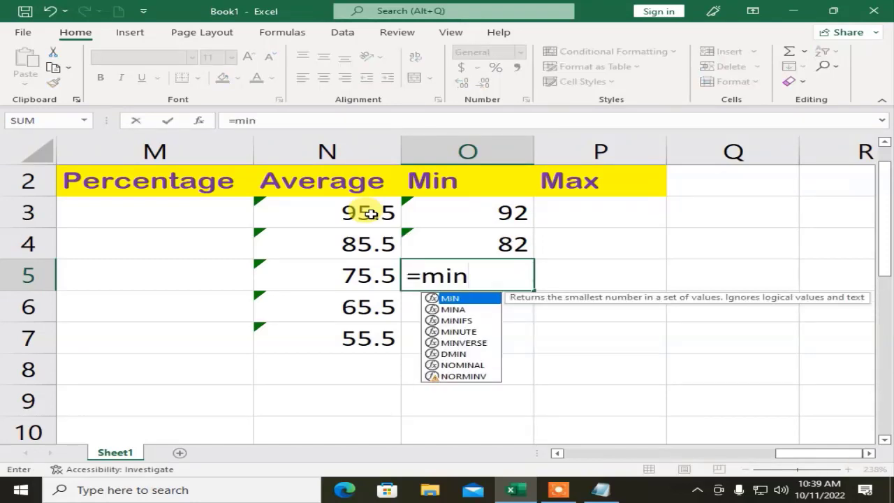
pyautogui.write('(c5')
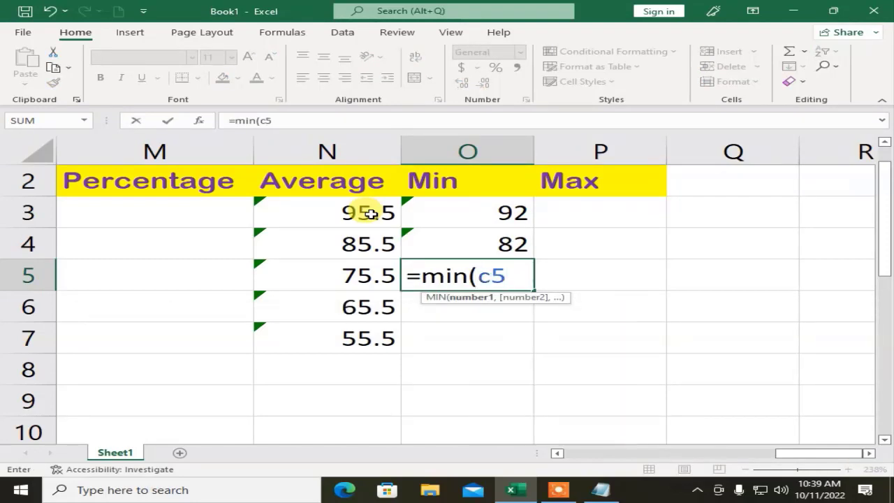
pyautogui.write(':j5)')
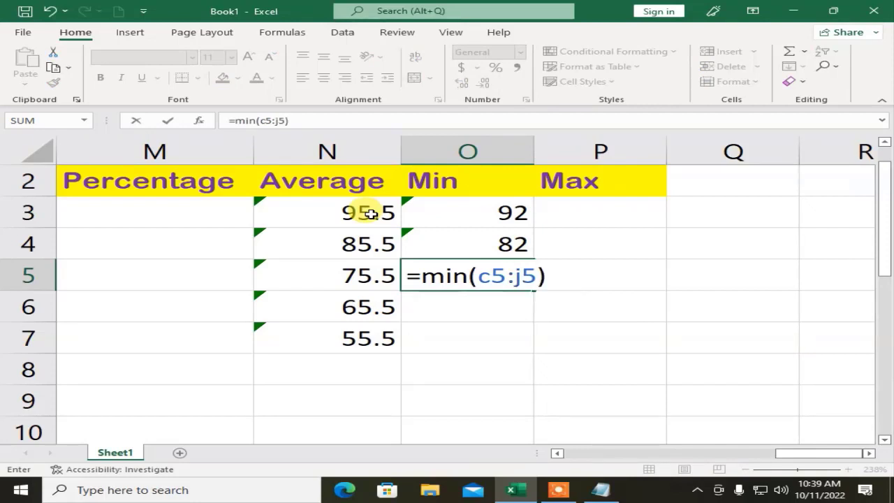
pyautogui.press('Return')
# Enter the formula =min(c6:j6) in cell O6 to find the fourth student's lowest mark
pyautogui.write('=m')
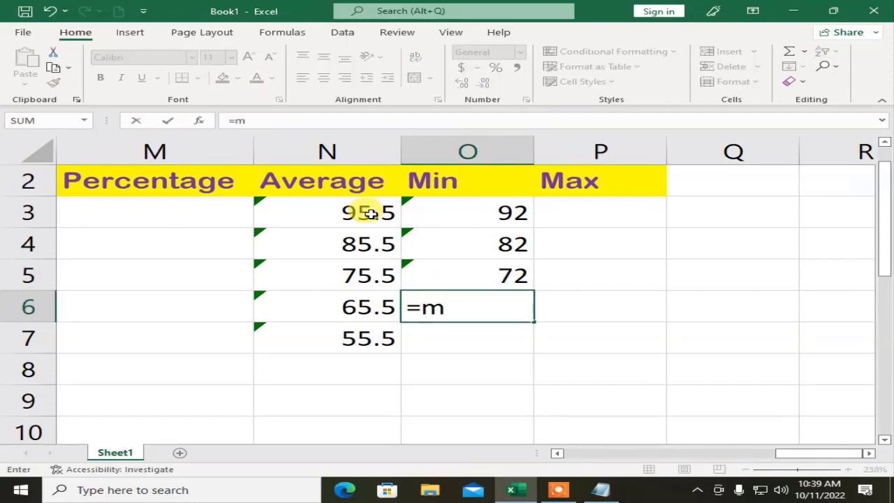
pyautogui.write('in(c6')
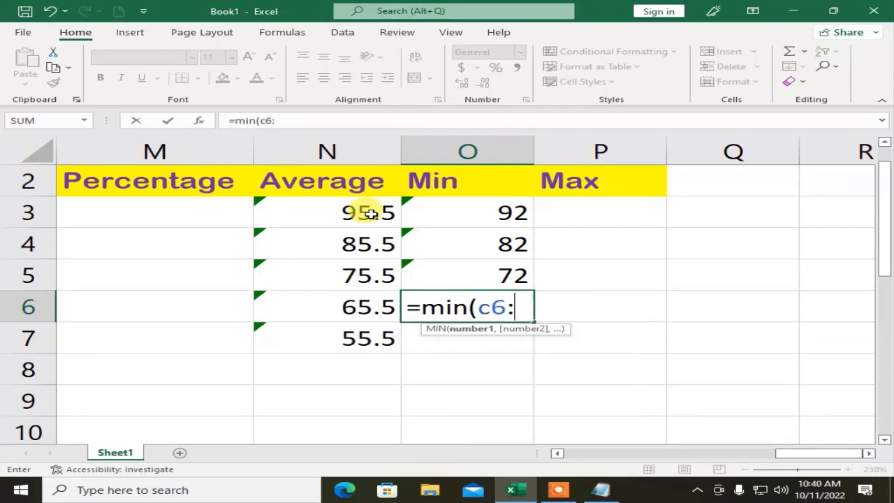
pyautogui.write(':j6')
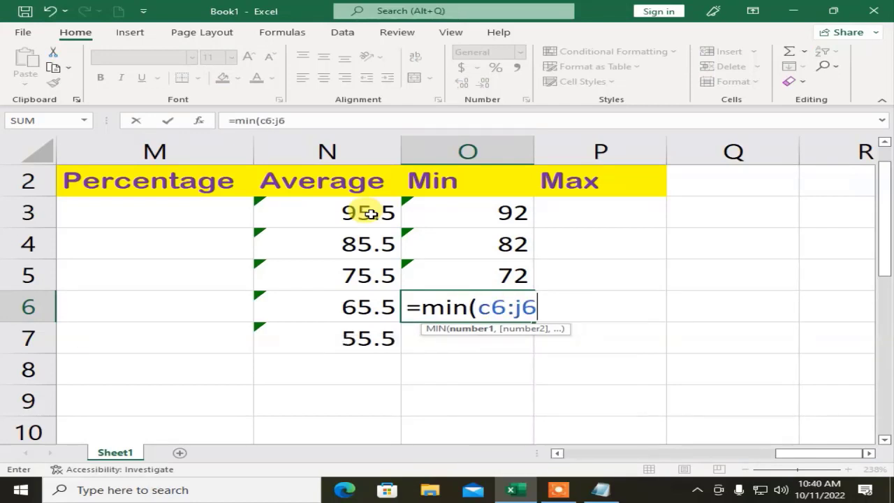
pyautogui.write(')')
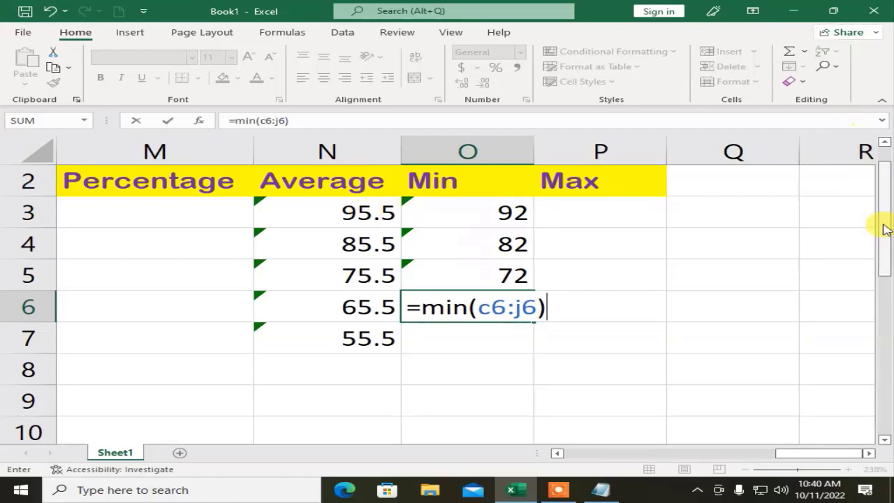
pyautogui.moveTo(827, 451)
pyautogui.mouseDown()
pyautogui.moveTo(615, 496)
pyautogui.moveTo(825, 435)
pyautogui.mouseUp()
pyautogui.press('Return')
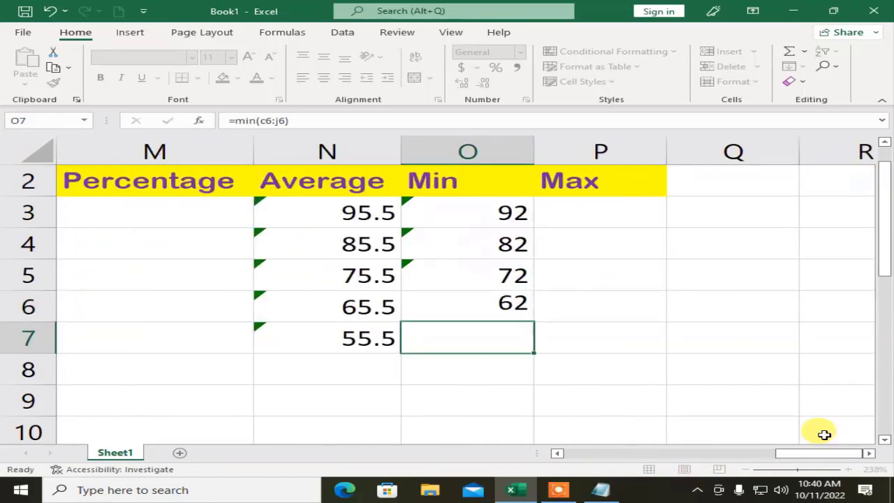
# Enter the formula =min(c7:j7) in cell O7 to find the fifth student's lowest mark
pyautogui.write('=m')
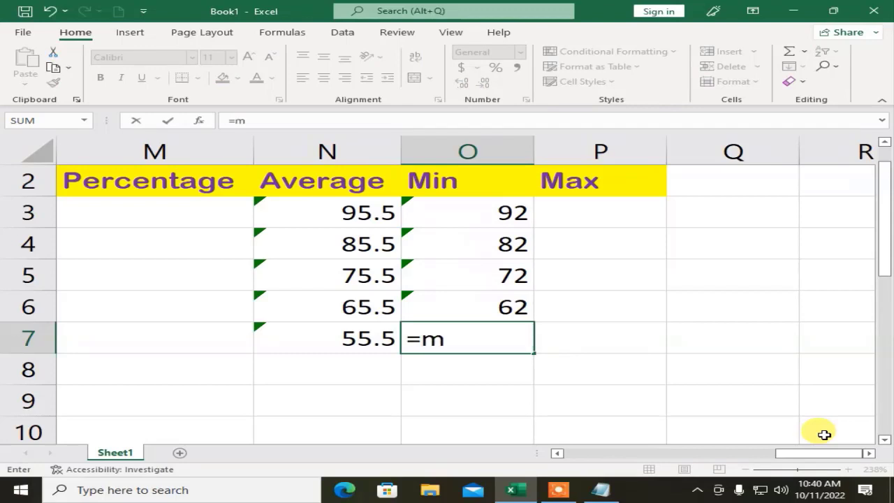
pyautogui.write('in(c7')
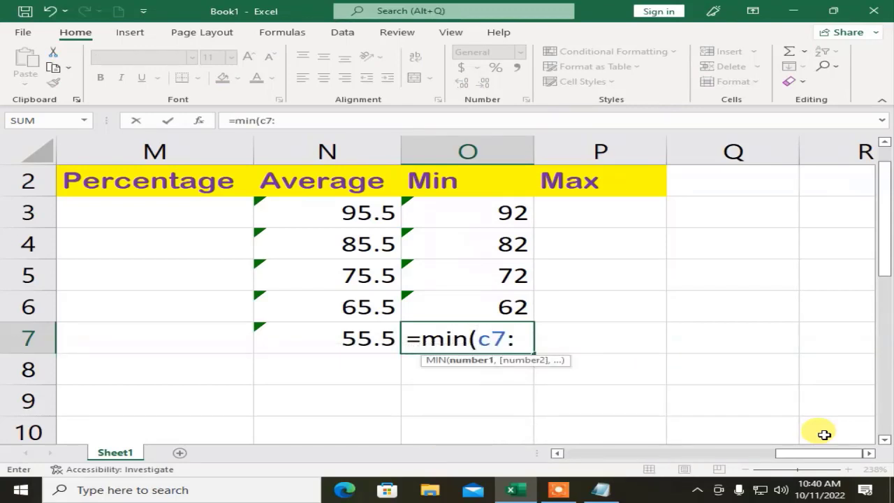
pyautogui.write(':j7)')
pyautogui.press('Return')
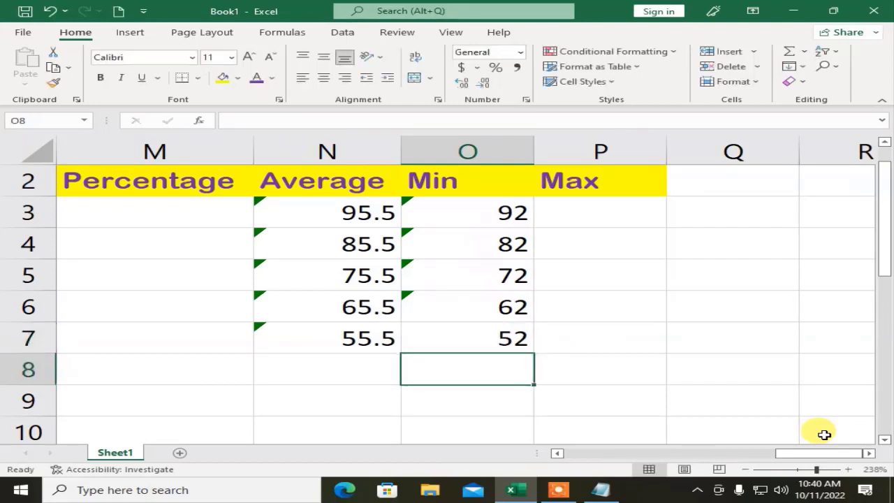
# Enter the formula =max(c3:j3) in cell P3 to find the first student's highest mark
pyautogui.press('Up')
pyautogui.press('Up')
pyautogui.press('Up')
pyautogui.press('Up')
pyautogui.press('Up')
pyautogui.press('Up')
pyautogui.press('Down')
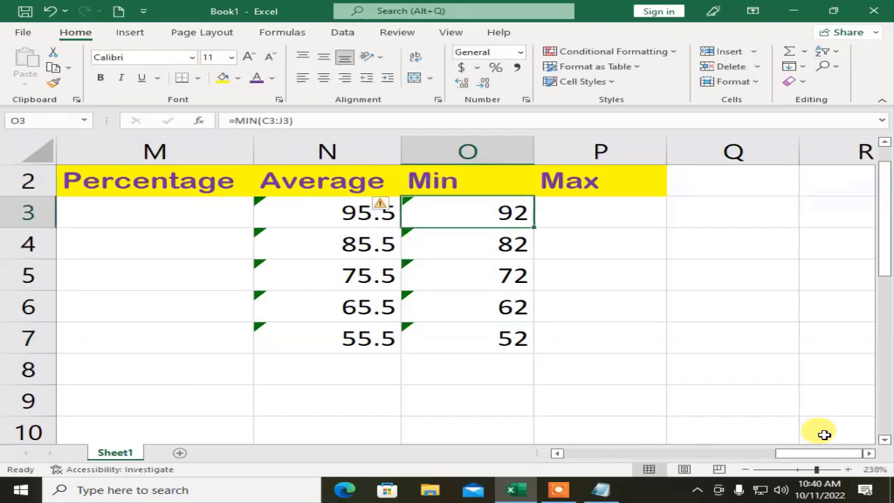
pyautogui.press('Right')
pyautogui.write('=')
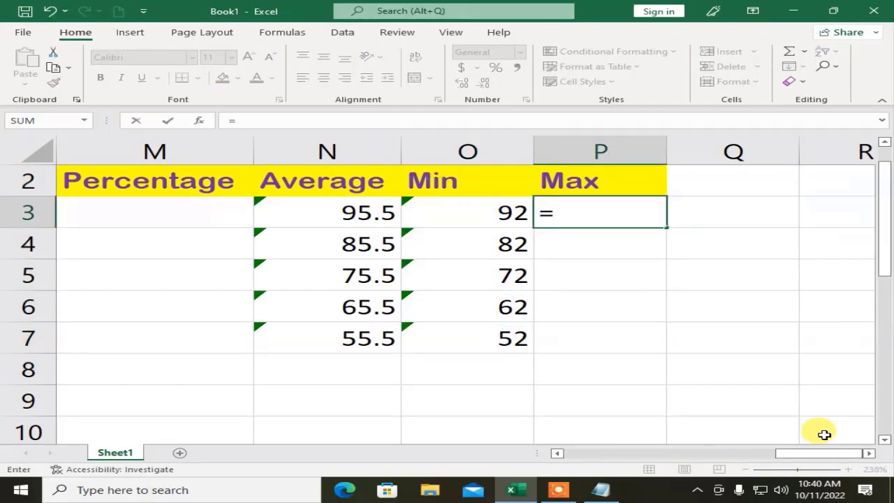
pyautogui.write('max(')
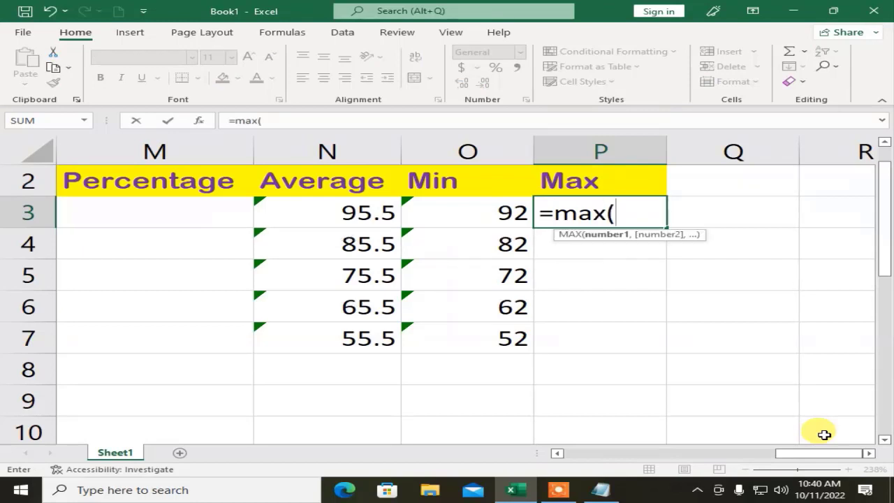
pyautogui.write('c3')
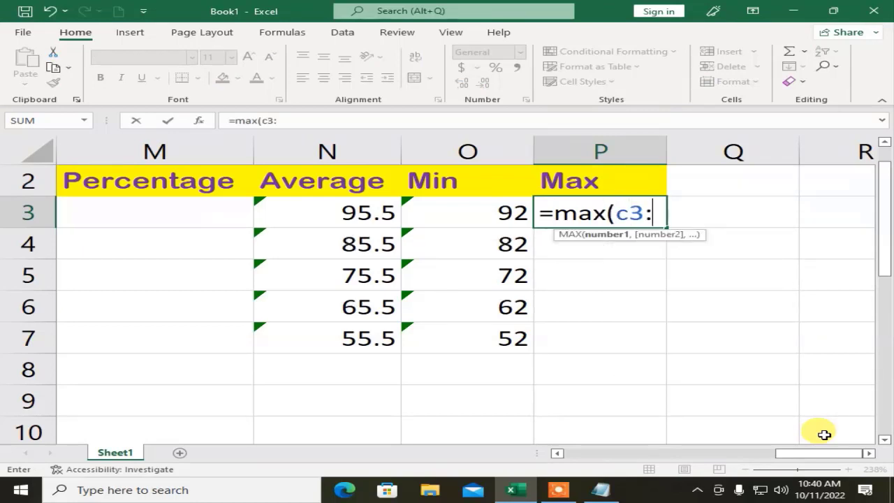
pyautogui.write(':j3')
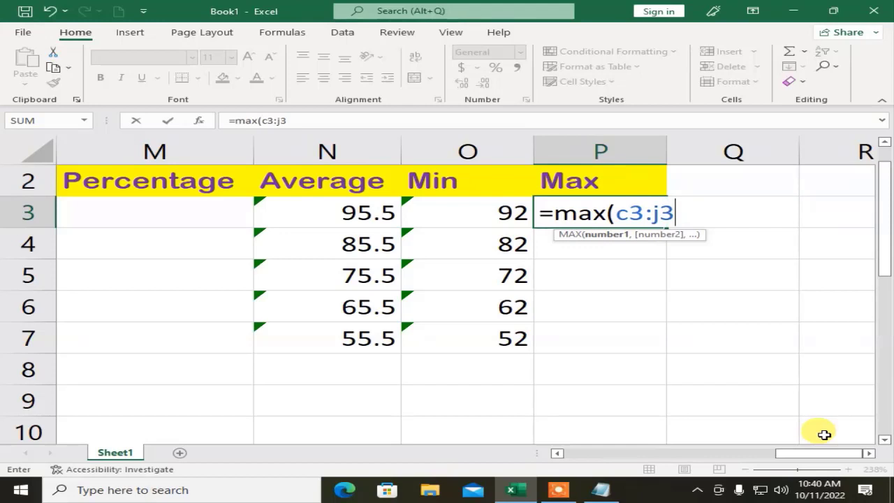
pyautogui.write(')')
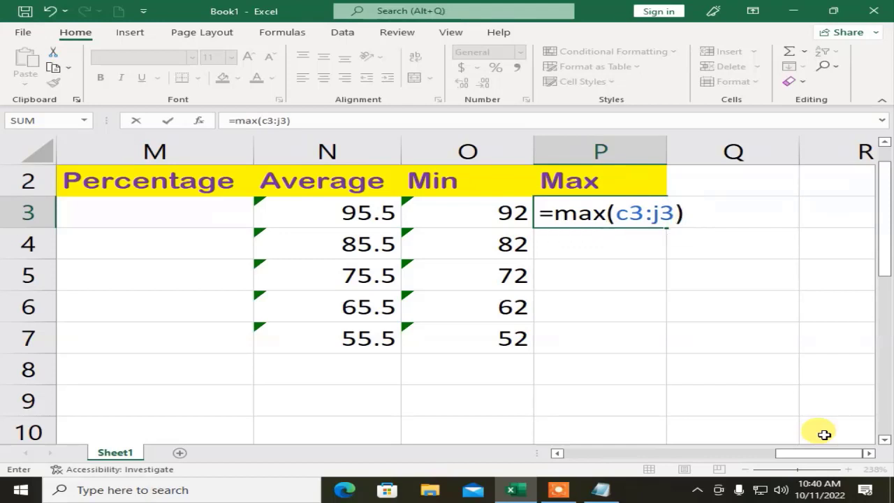
pyautogui.press('Return')
# Fill the Max formula from P3 down to P7 for the remaining students and check the copied formulas
pyautogui.click(638, 207)
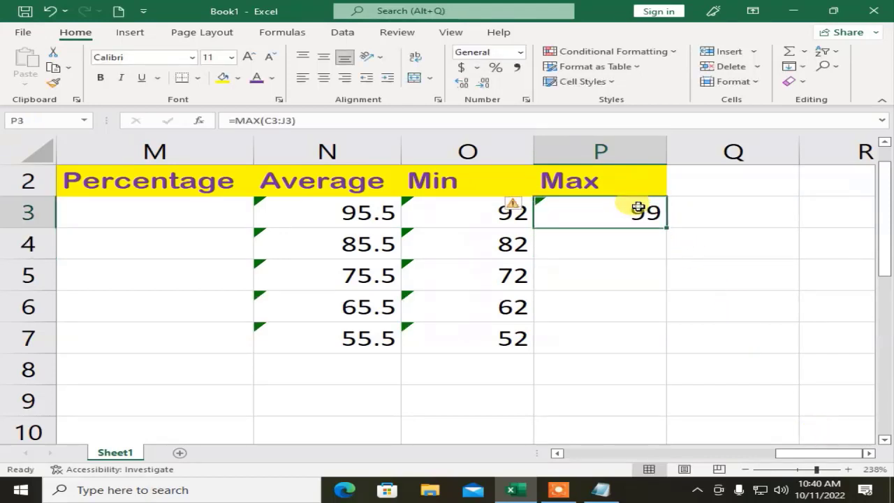
pyautogui.doubleClick(667, 228)
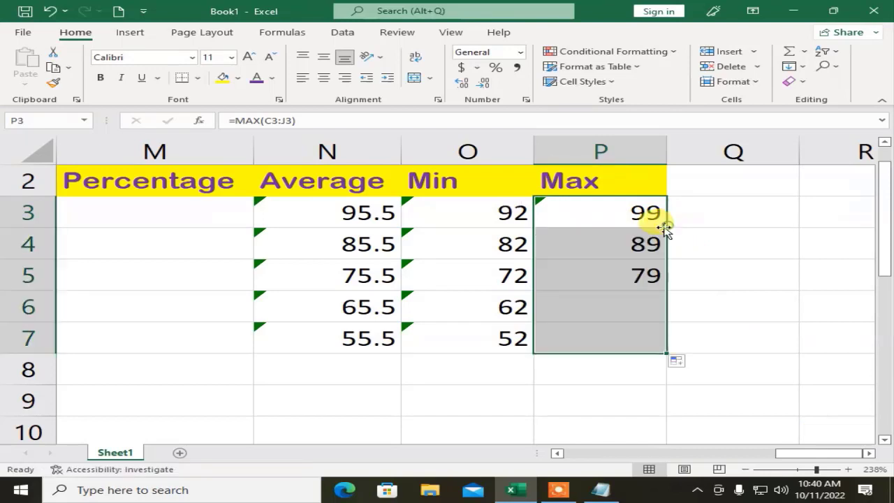
pyautogui.click(609, 243)
pyautogui.click(605, 283)
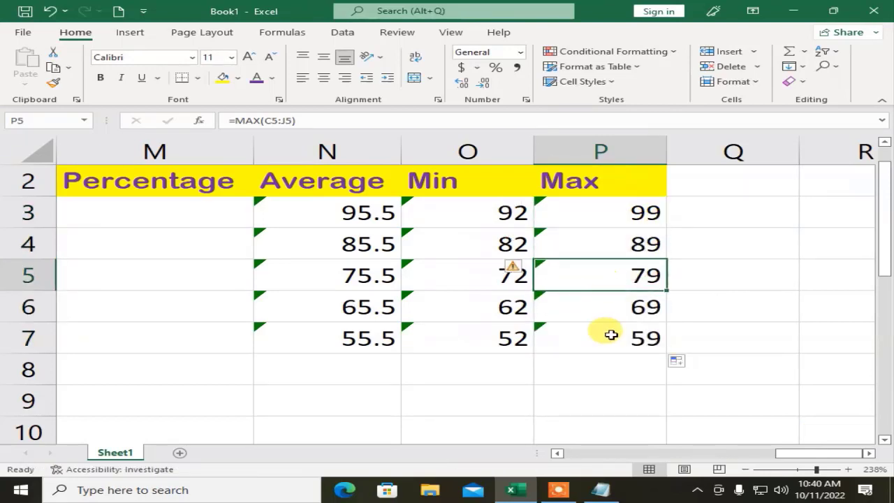
pyautogui.click(609, 335)
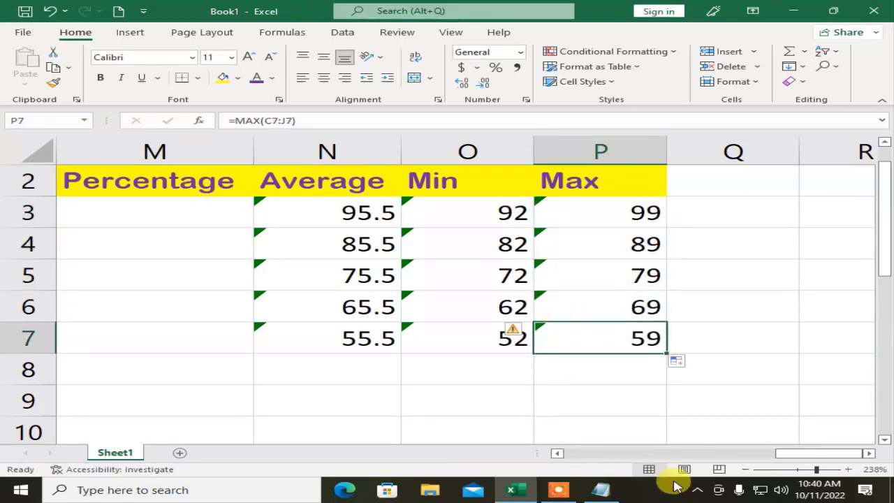
# Enter the formula =l3*100/k3 in cell M3 to calculate the first student's percentage from obtained and total marks
pyautogui.moveTo(780, 454); pyautogui.dragTo(744, 462)
pyautogui.click(593, 217)
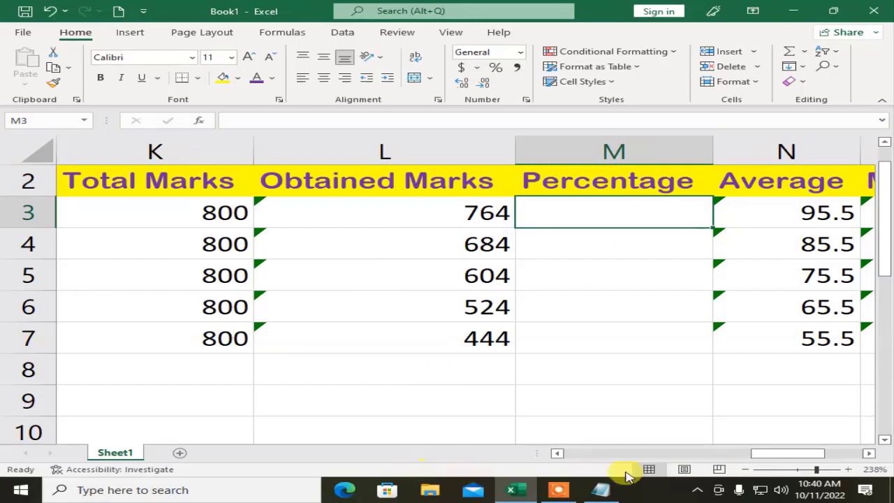
pyautogui.click(366, 203)
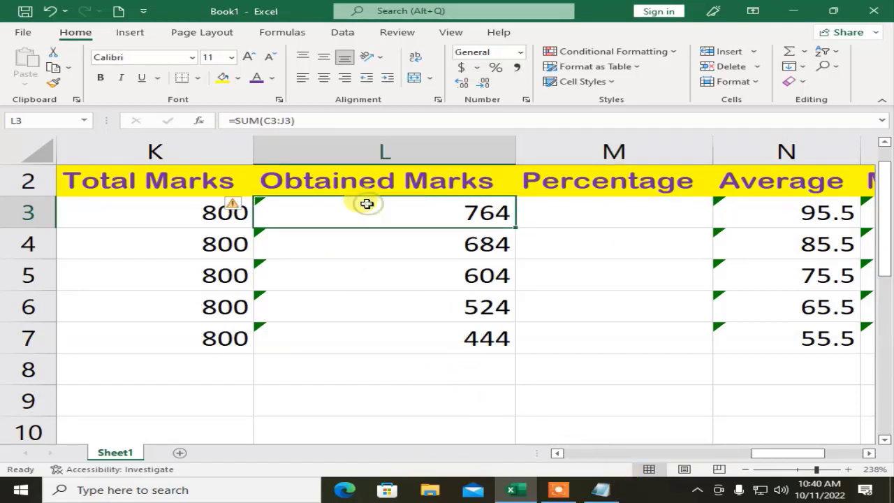
pyautogui.click(161, 206)
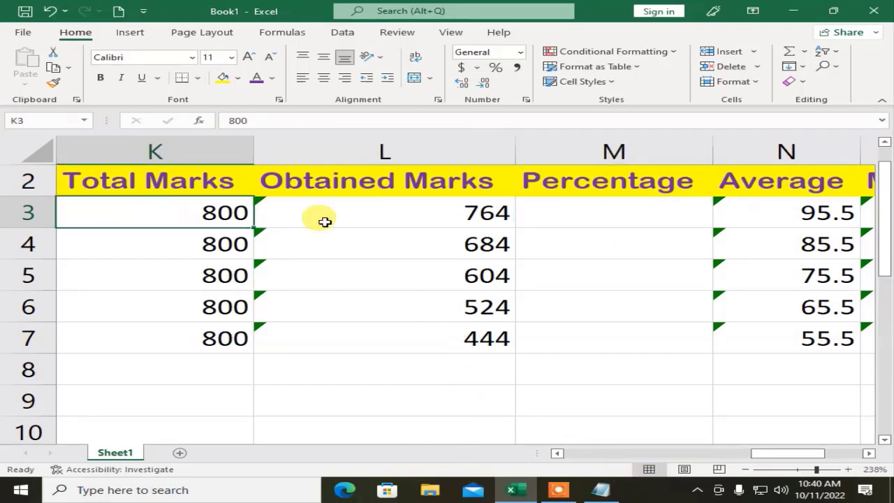
pyautogui.click(370, 211)
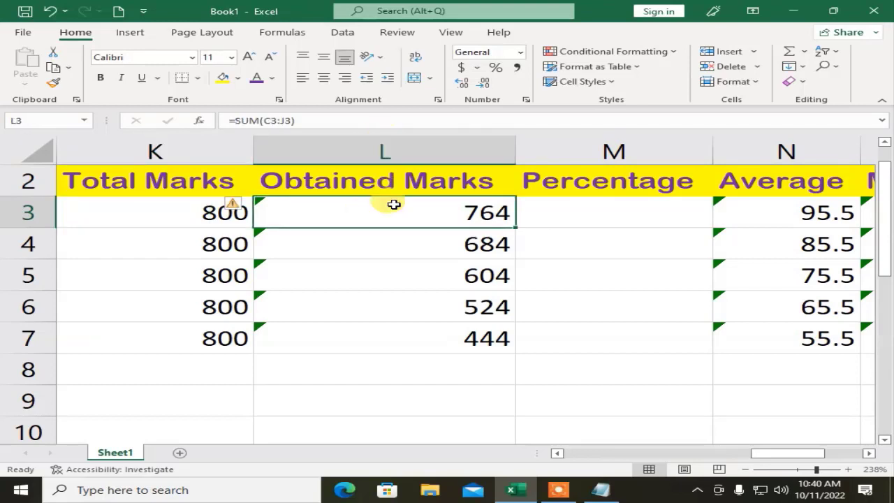
pyautogui.click(133, 209)
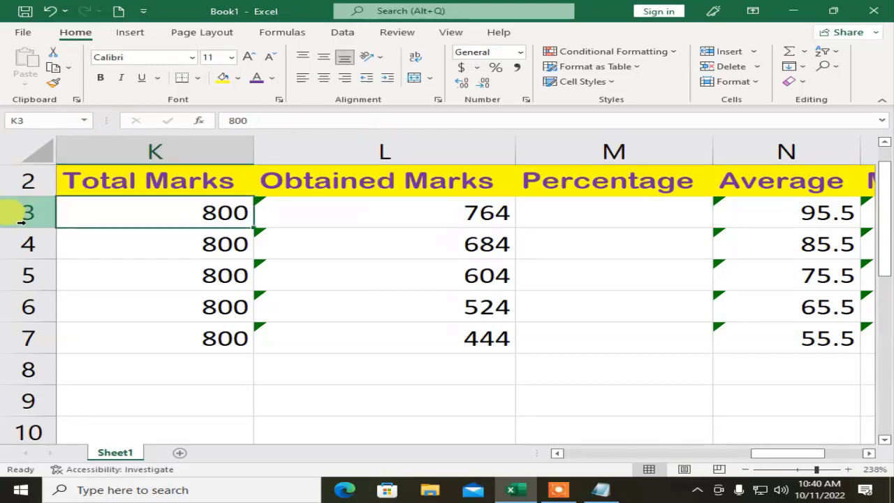
pyautogui.click(587, 219)
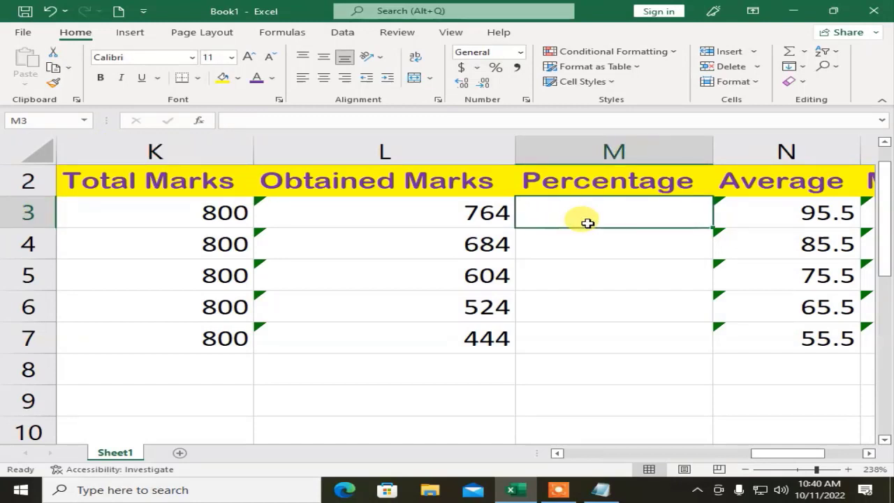
pyautogui.write('=')
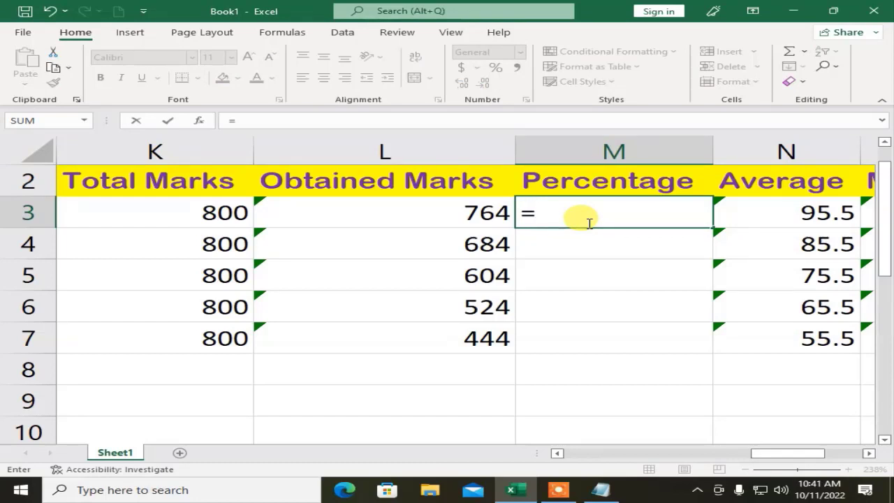
pyautogui.write('l3')
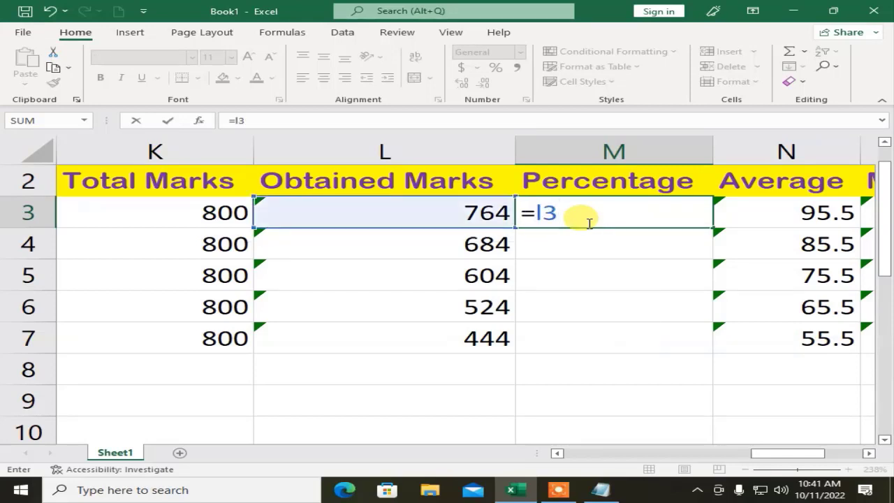
pyautogui.write('*100/')
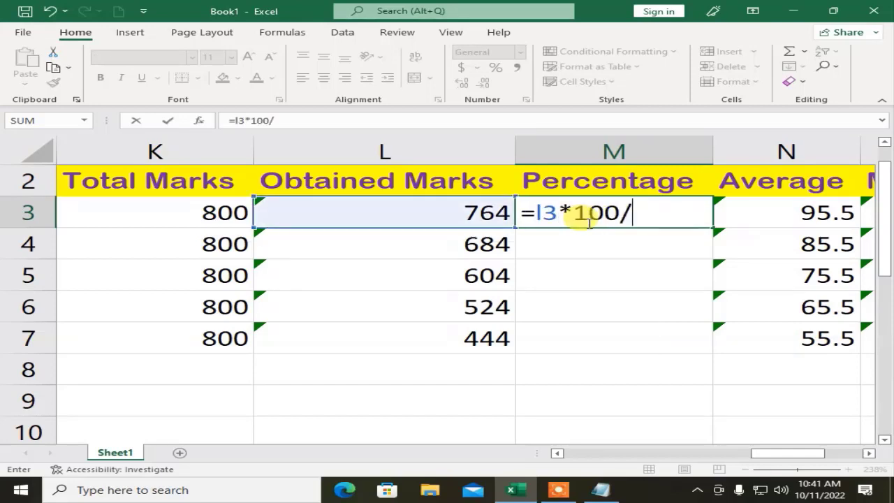
pyautogui.write('k3')
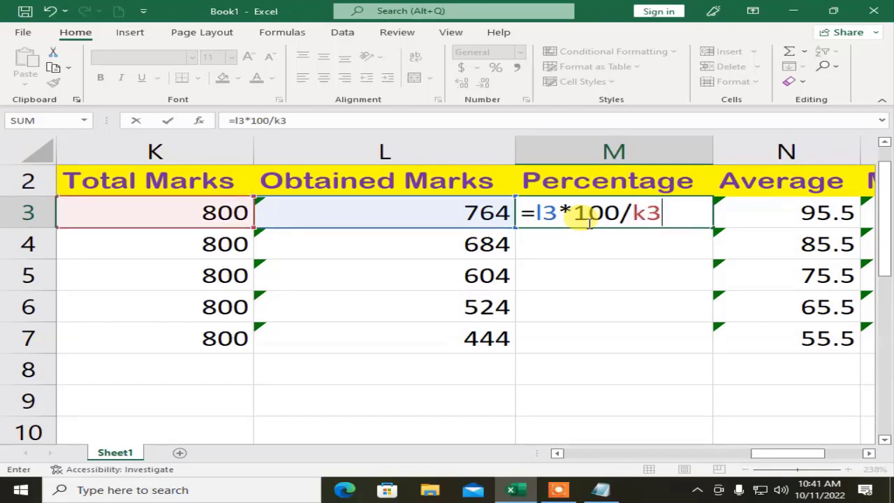
pyautogui.press('Return')
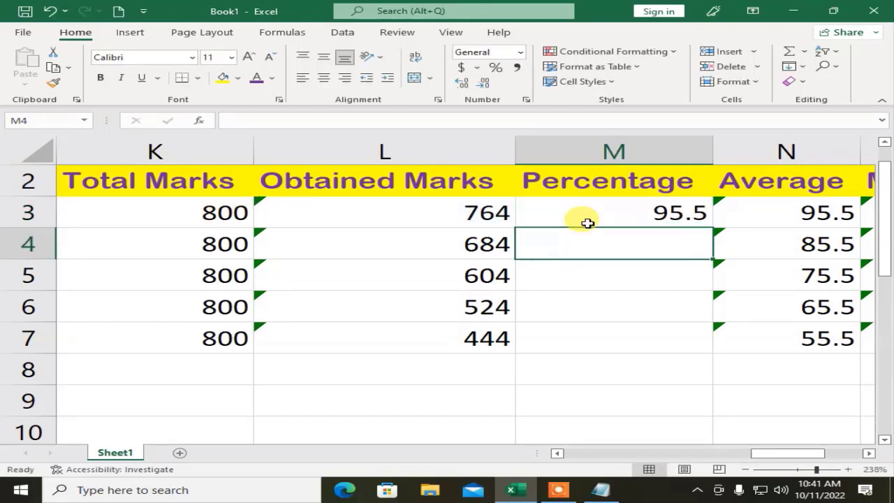
# Enter the formula =l4*100/k4 in cell M4 to calculate the second student's percentage
pyautogui.write('=l4')
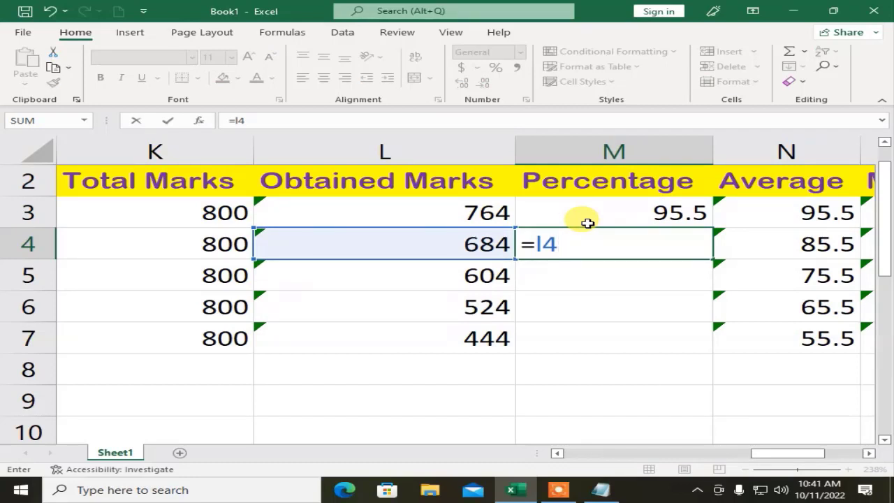
pyautogui.write('*100/')
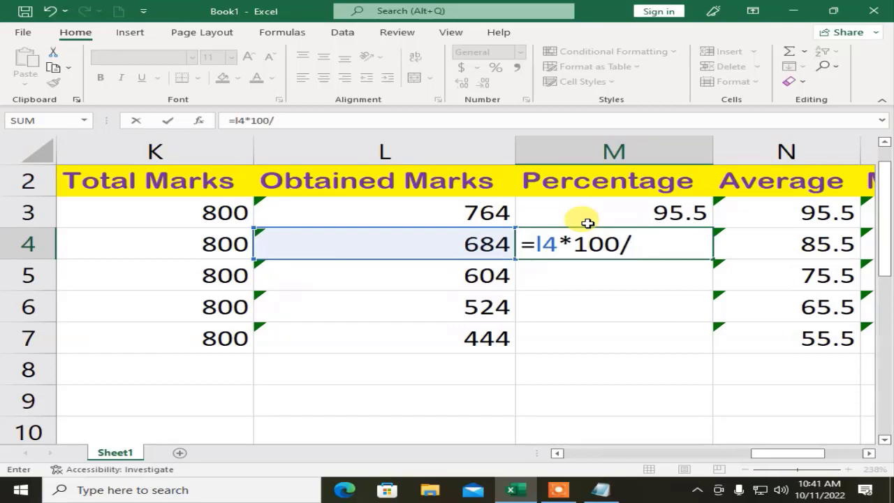
pyautogui.write('k4')
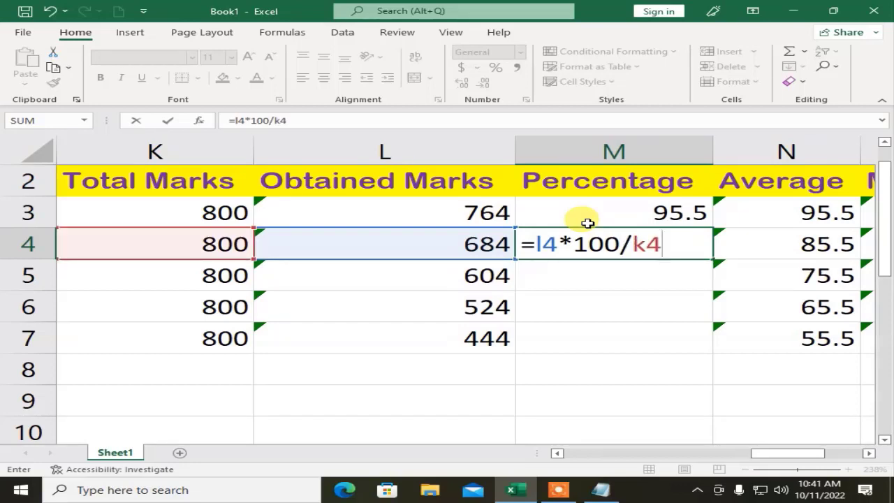
pyautogui.press('Return')
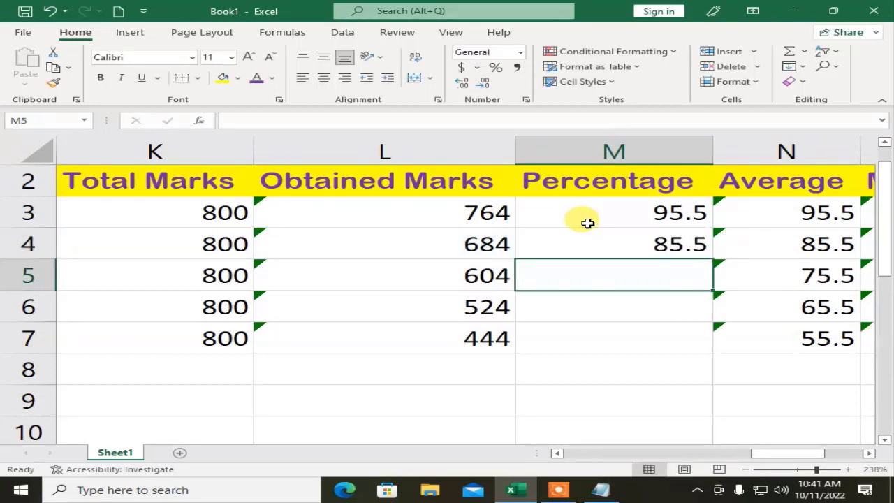
# Enter the formula =l5*100/k5 in cell M5 to calculate the third student's percentage
pyautogui.write('=l5')
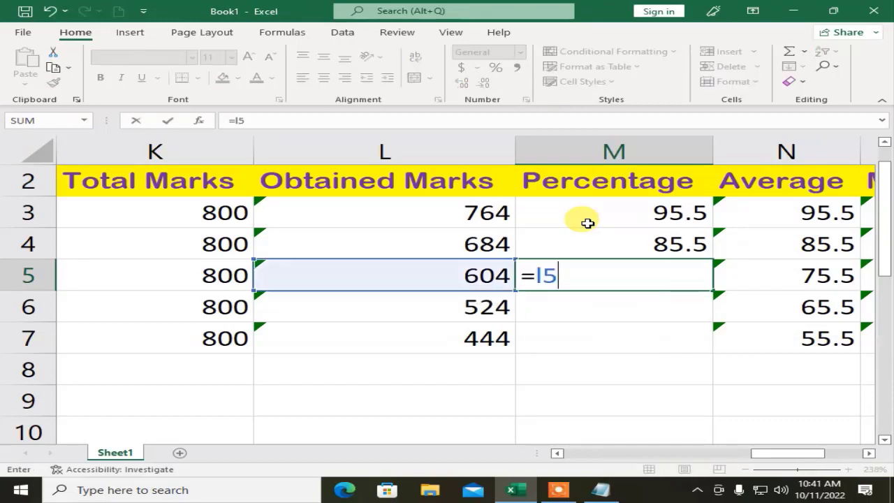
pyautogui.write('*100/k5')
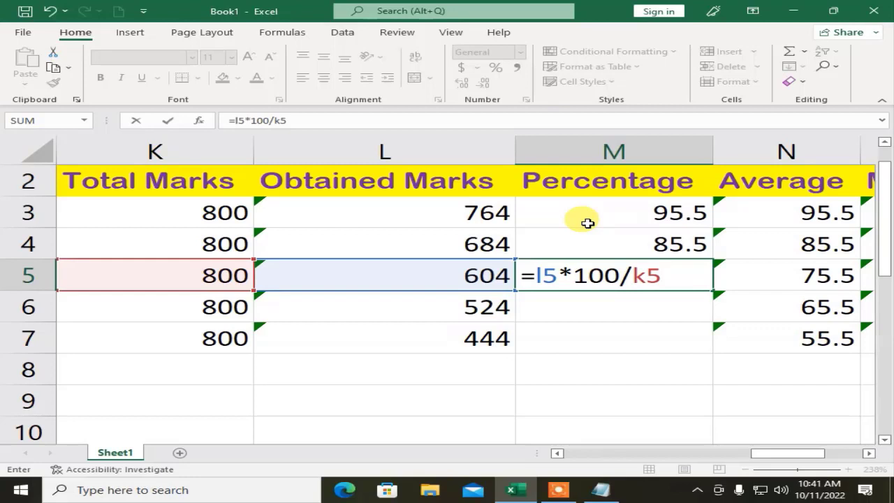
pyautogui.press('Return')
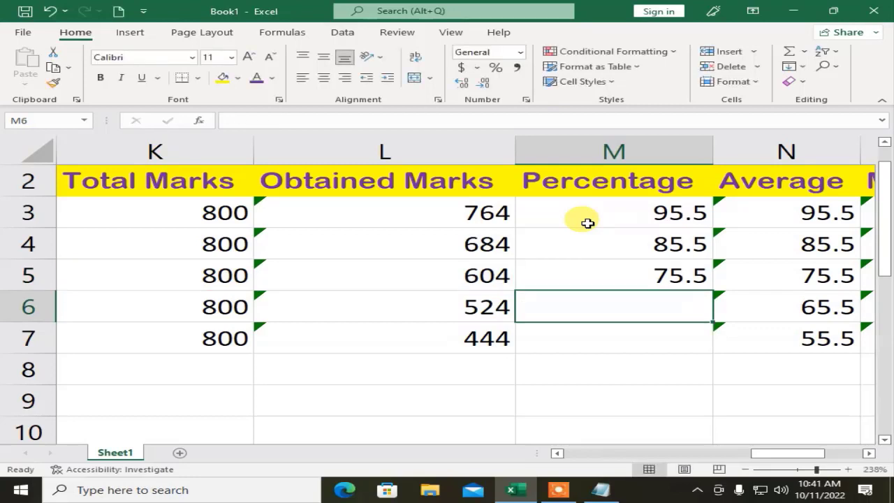
# Enter the formula =l6*100/k6 in cell M6 to calculate the fourth student's percentage
pyautogui.write('=')
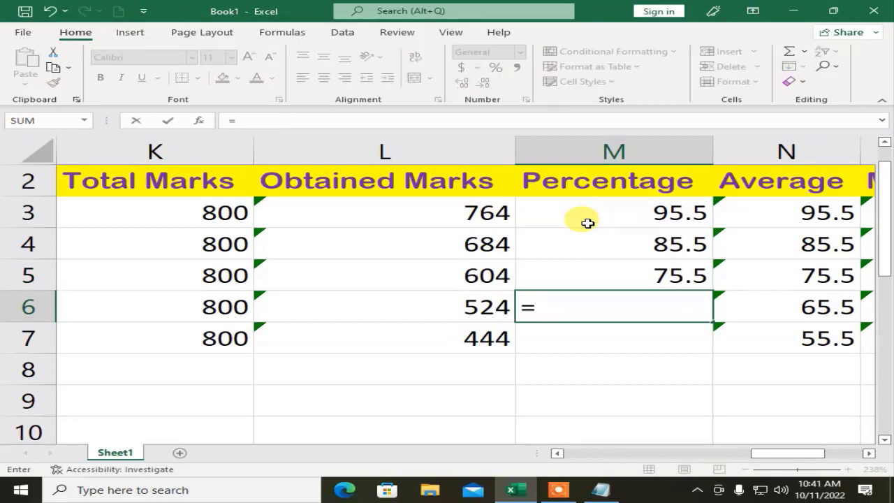
pyautogui.write('l6')
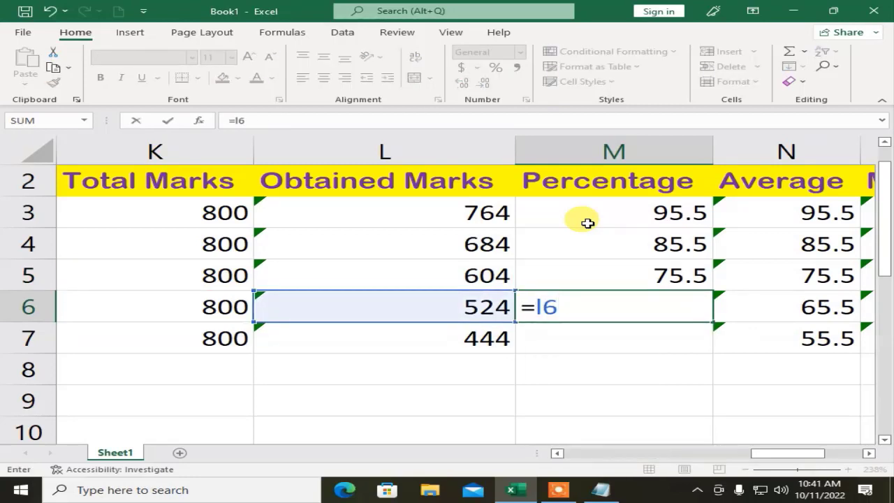
pyautogui.write('*100/')
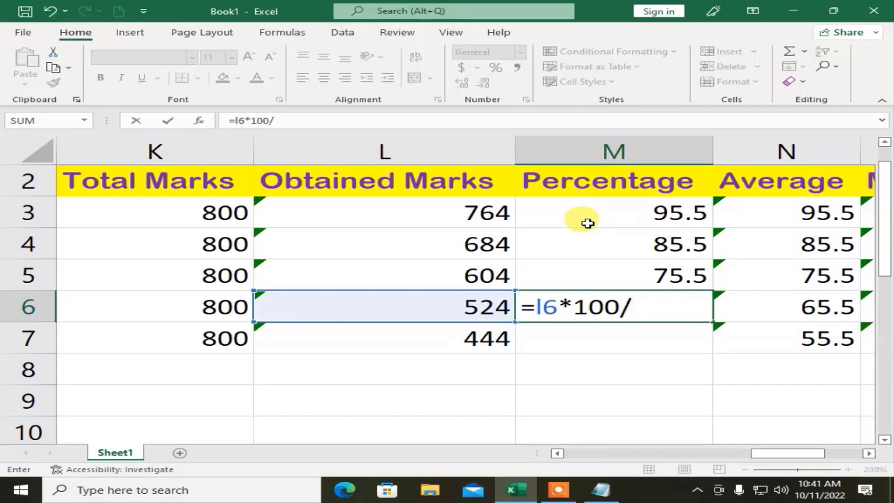
pyautogui.write('k6')
pyautogui.press('Return')
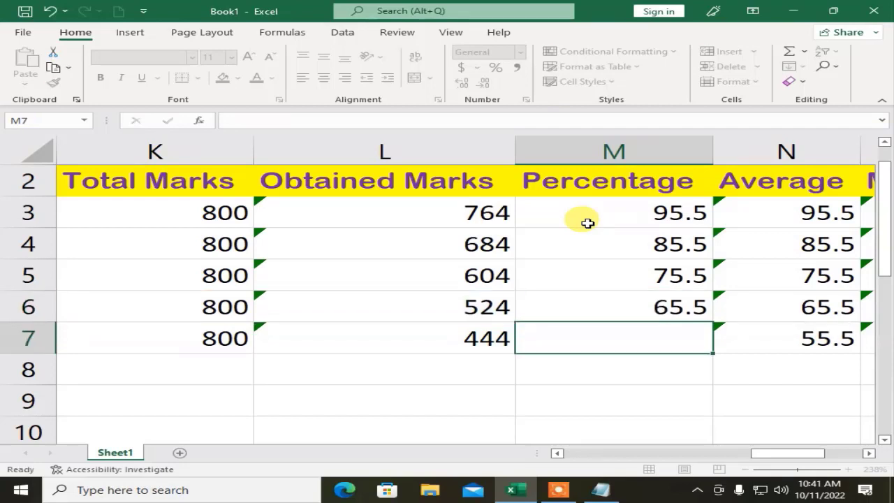
# Enter the formula =l7*100/k7 in cell M7 to calculate the fifth student's percentage
pyautogui.write('=')
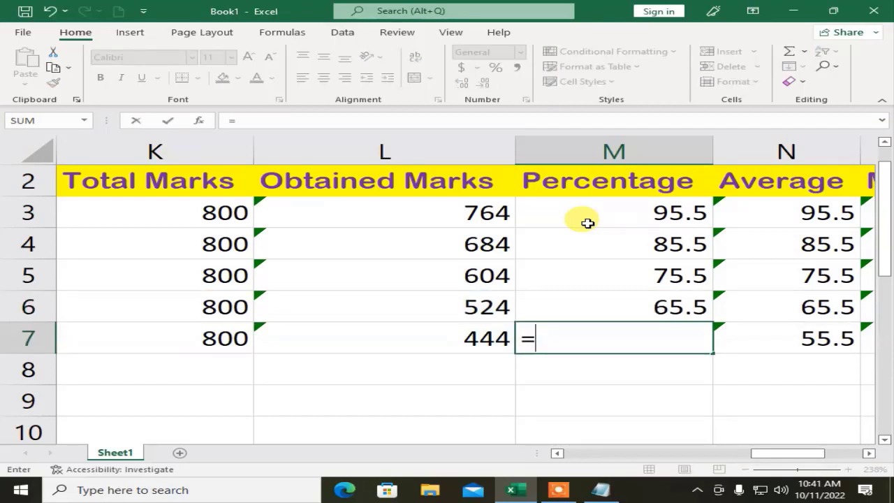
pyautogui.write('l7*10')
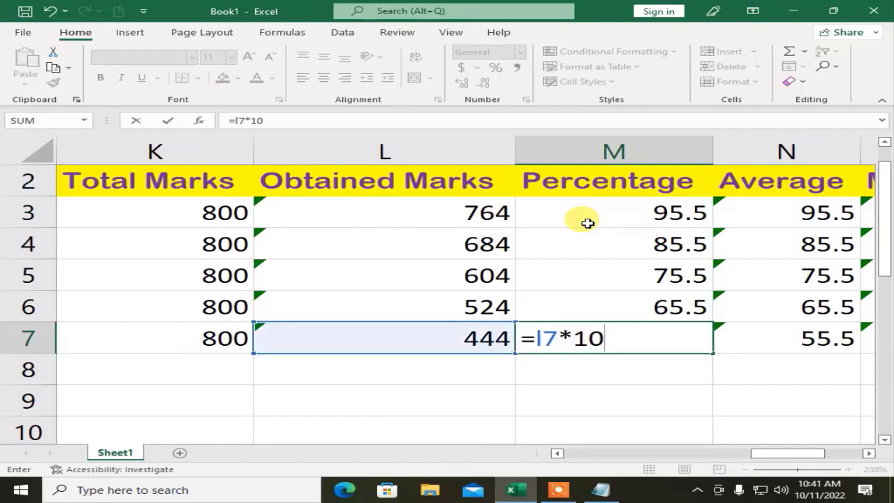
pyautogui.write('0/k7')
pyautogui.press('Return')
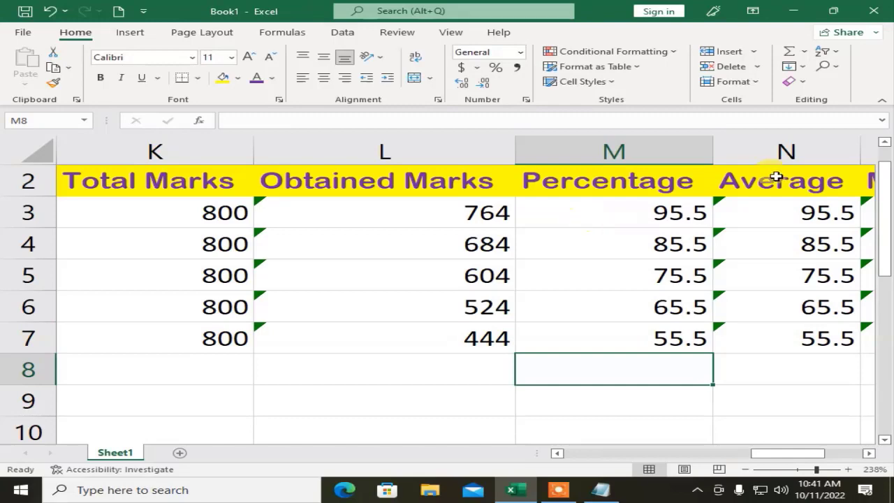
pyautogui.moveTo(816, 471); pyautogui.dragTo(801, 474)
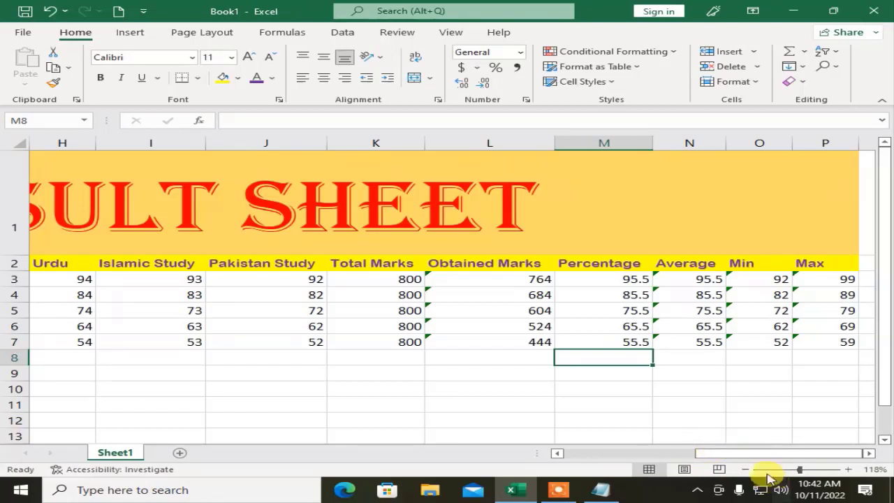
pyautogui.moveTo(741, 455); pyautogui.dragTo(600, 481)
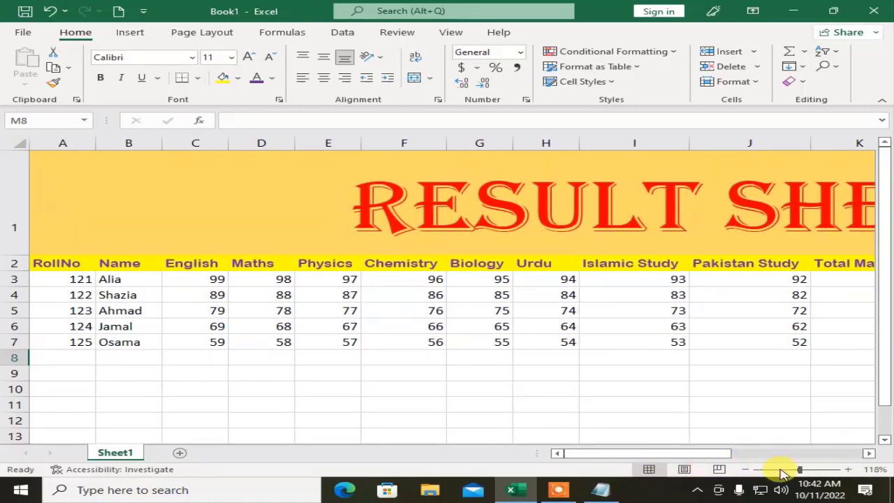
pyautogui.moveTo(710, 455); pyautogui.dragTo(886, 416)
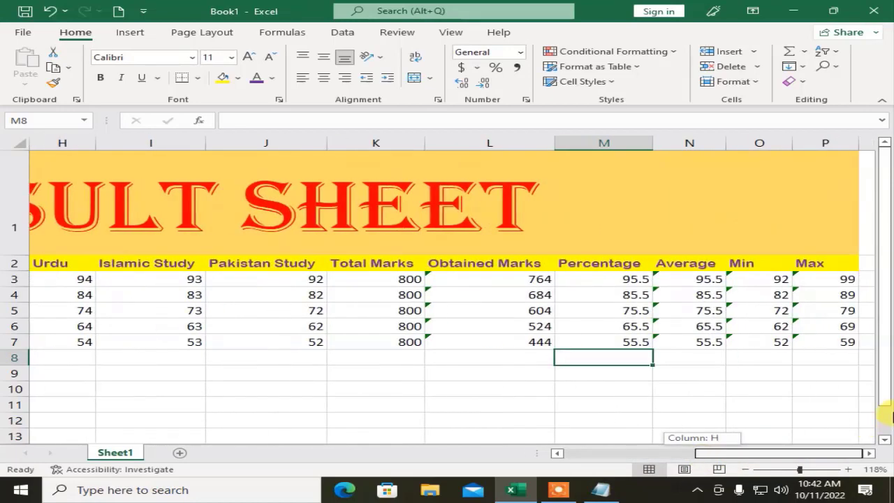
# Save the workbook in the Documents folder as an Excel Workbook named "rersult sheet"
pyautogui.click(24, 33)
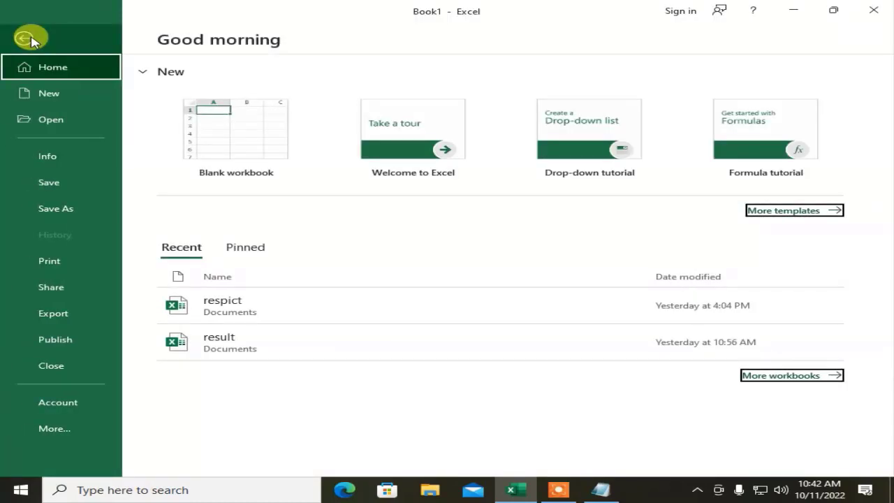
pyautogui.click(49, 192)
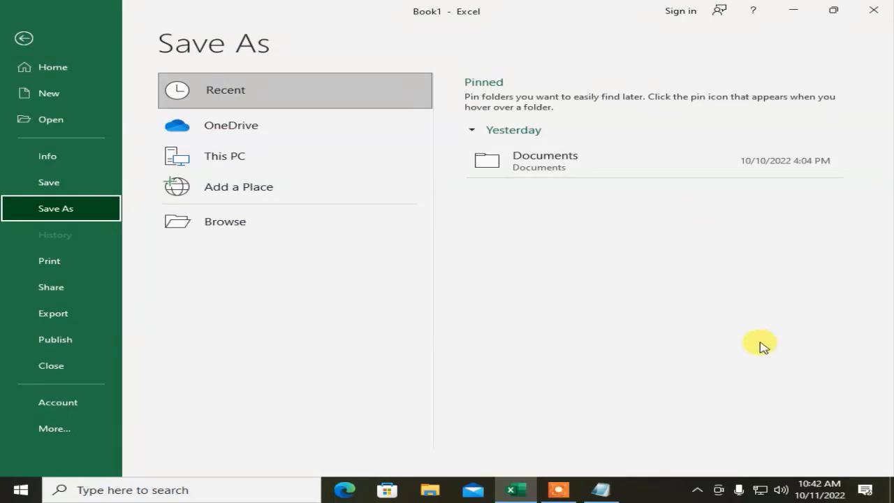
pyautogui.click(255, 224)
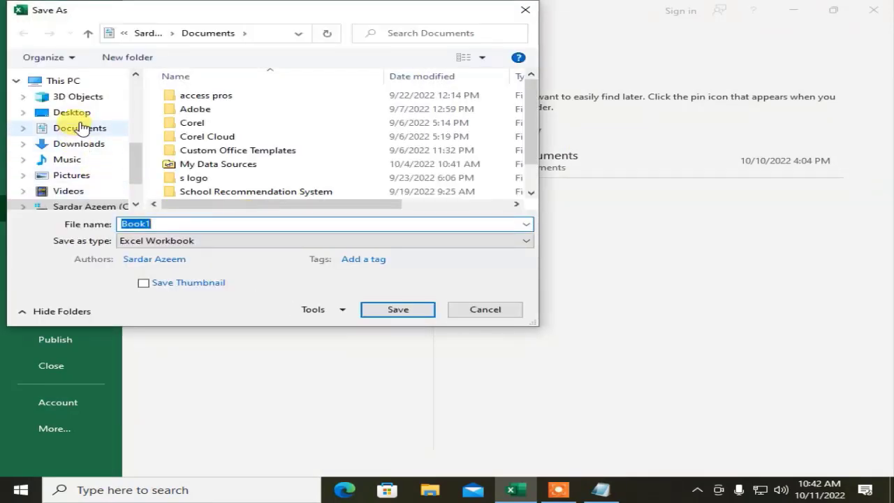
pyautogui.click(77, 128)
pyautogui.doubleClick(157, 222)
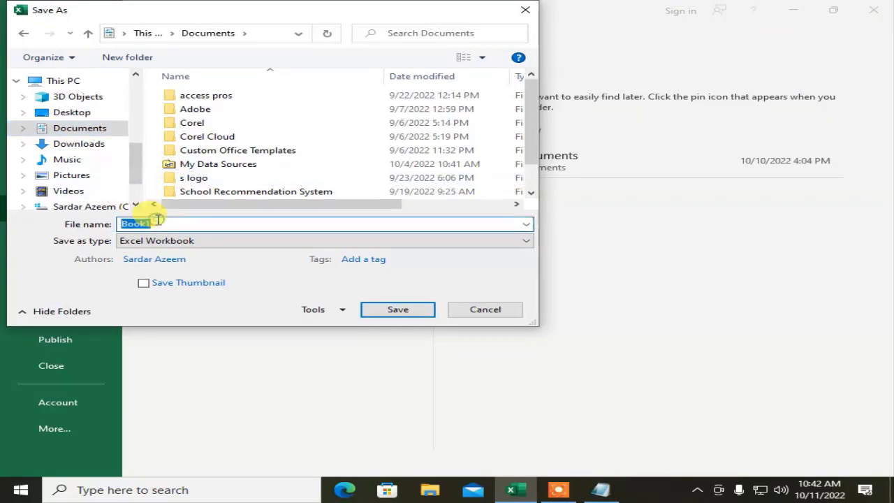
pyautogui.write('rers')
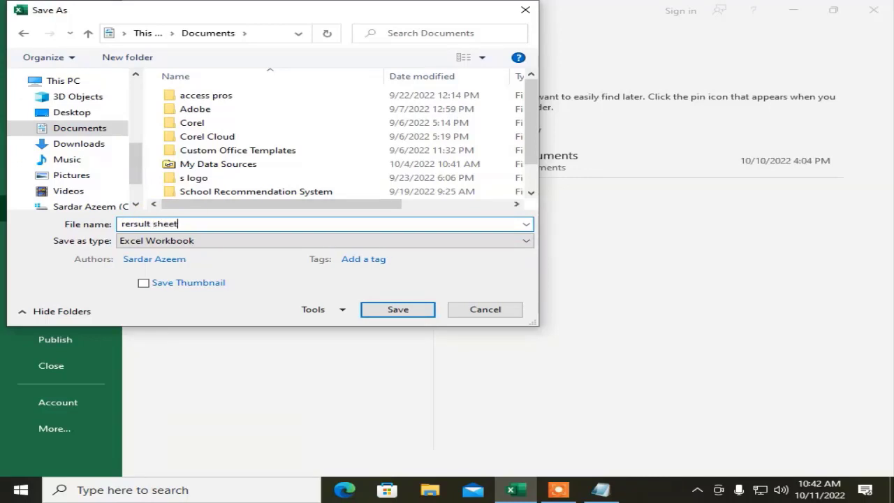
pyautogui.write('ult sheet')
pyautogui.press('Return')
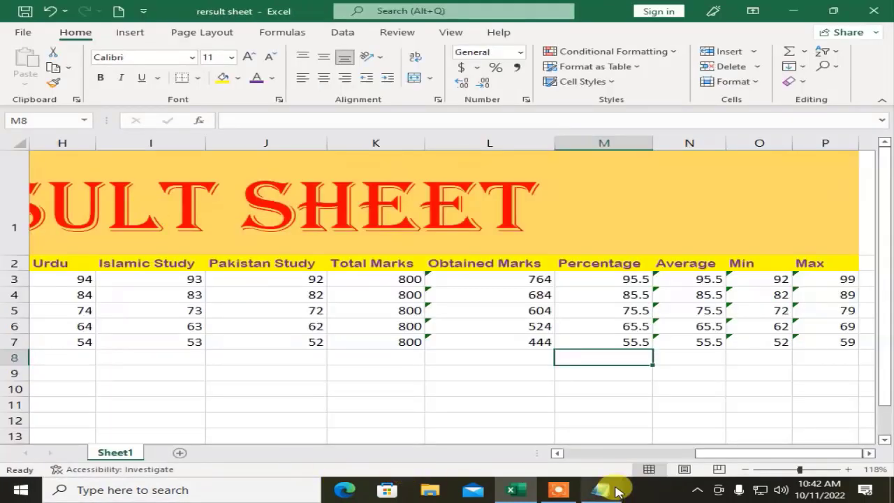
pyautogui.click(571, 495)
pyautogui.click(410, 471)
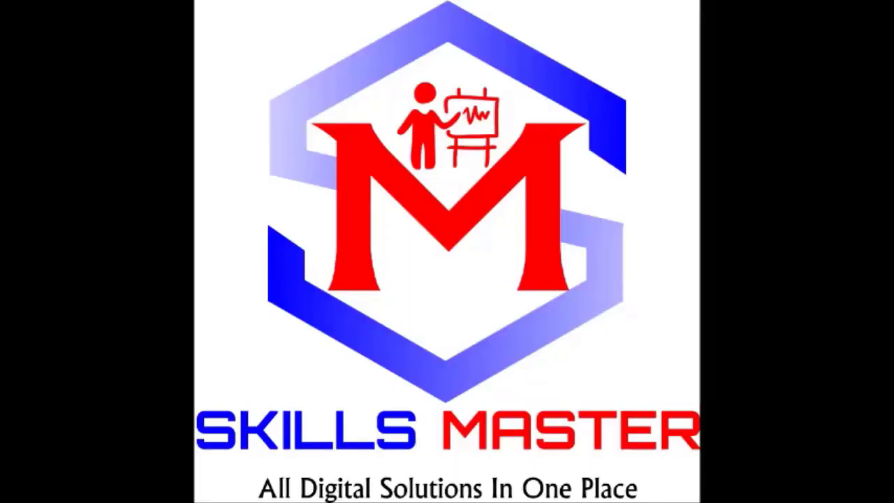